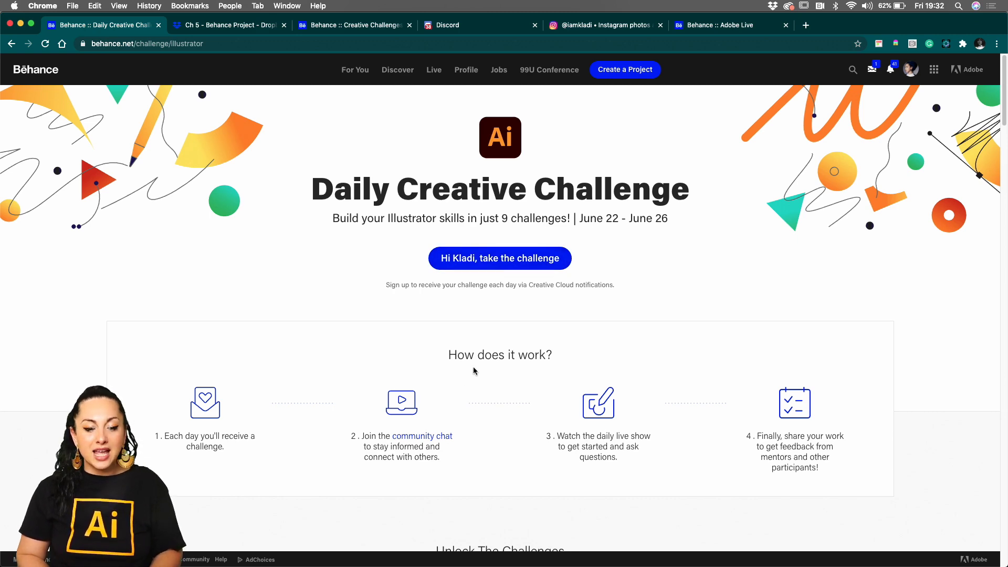
Review the Illustrator Daily Creative Challenge page, from how it works through the challenge cards to the Next Steps section.
{"action": "scroll", "coordinate": [473, 370], "scroll_direction": "down", "scroll_amount": 3}
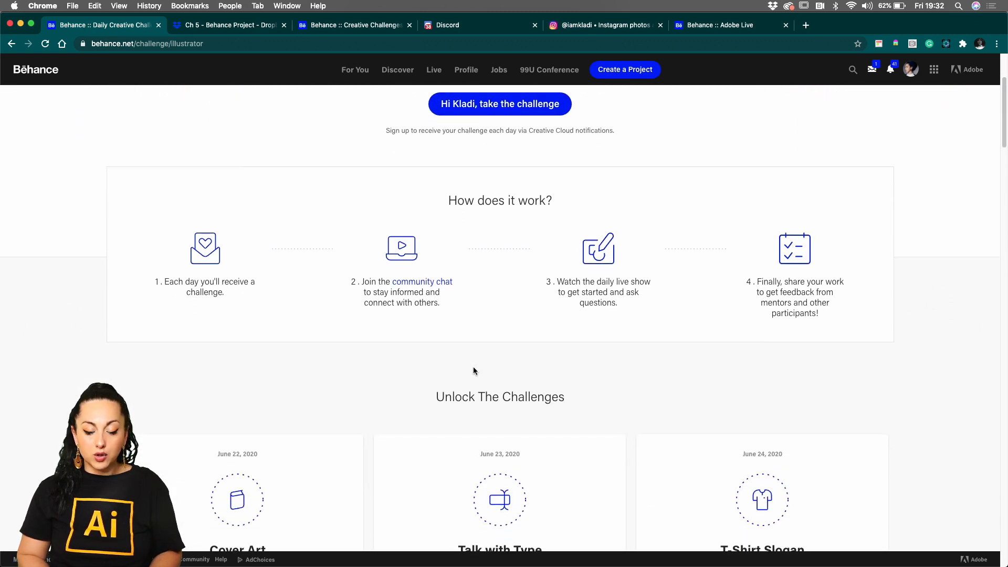
{"action": "scroll", "coordinate": [473, 371], "scroll_direction": "down", "scroll_amount": 6}
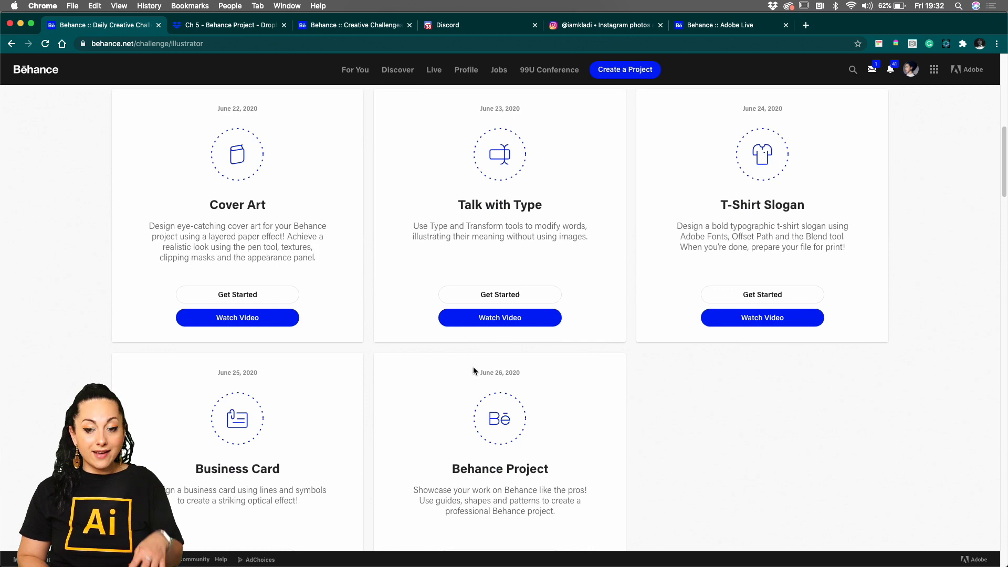
{"action": "scroll", "coordinate": [474, 370], "scroll_direction": "down", "scroll_amount": 2}
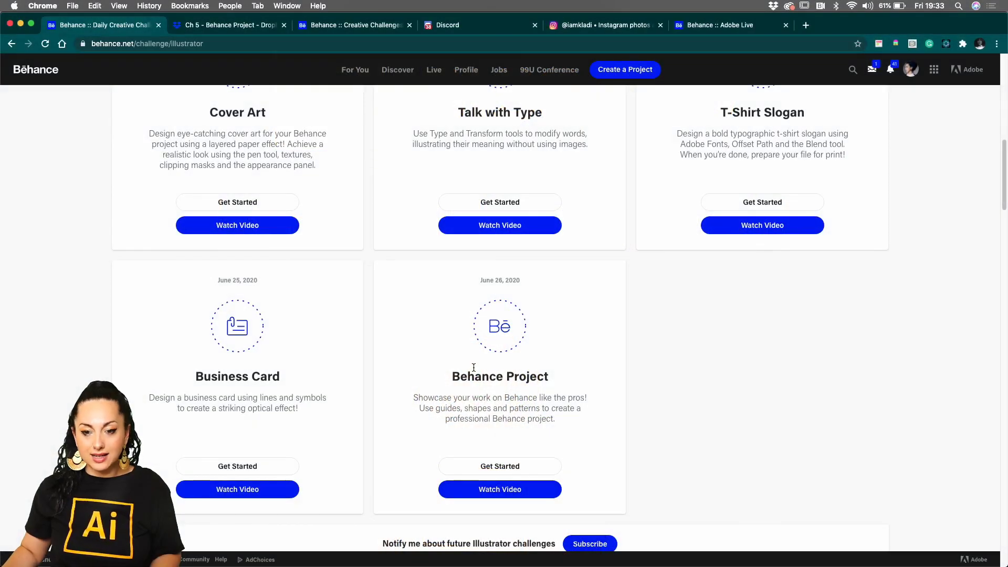
{"action": "scroll", "coordinate": [656, 532], "scroll_direction": "up", "scroll_amount": 8}
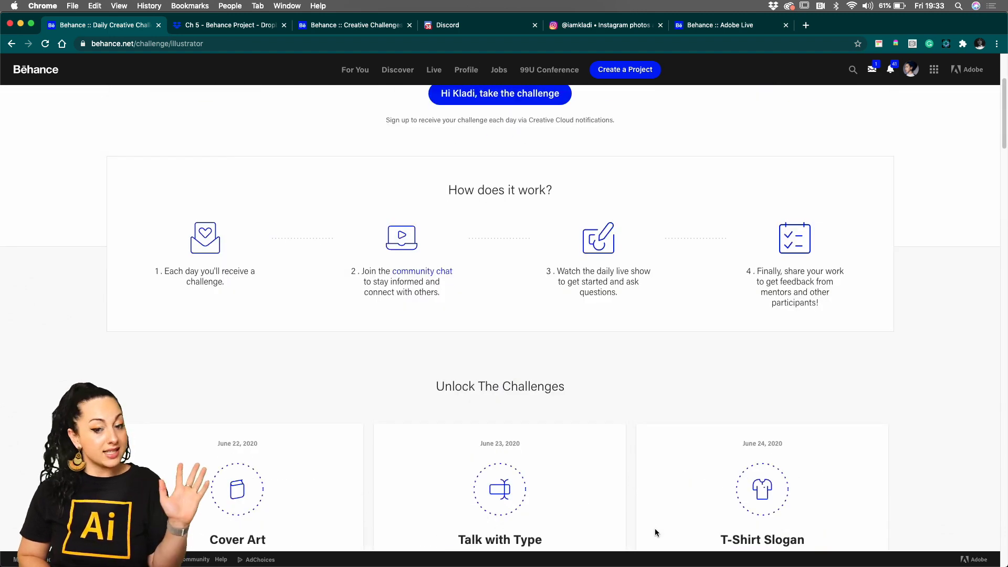
{"action": "scroll", "coordinate": [657, 475], "scroll_direction": "up", "scroll_amount": 3}
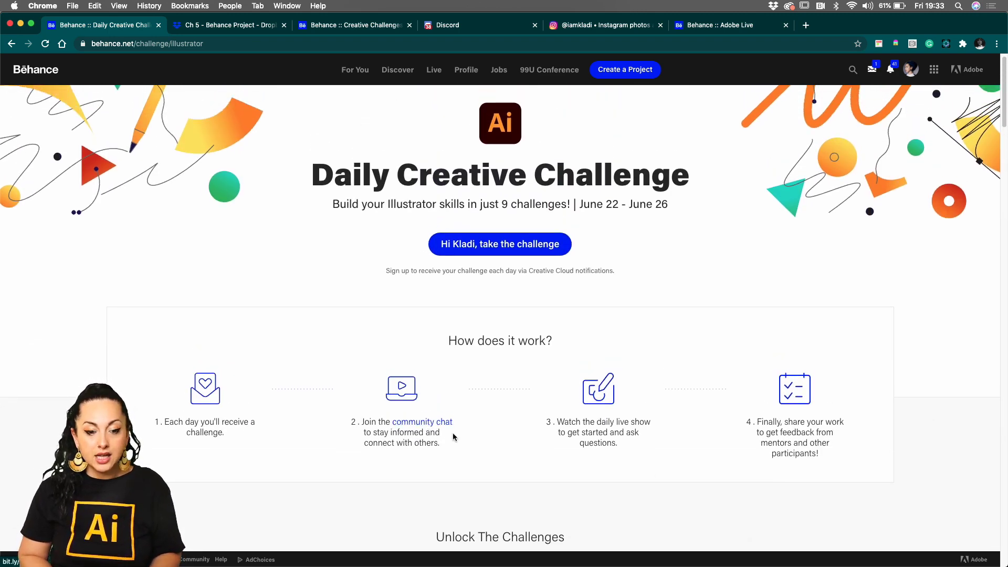
{"action": "scroll", "coordinate": [453, 436], "scroll_direction": "down", "scroll_amount": 7}
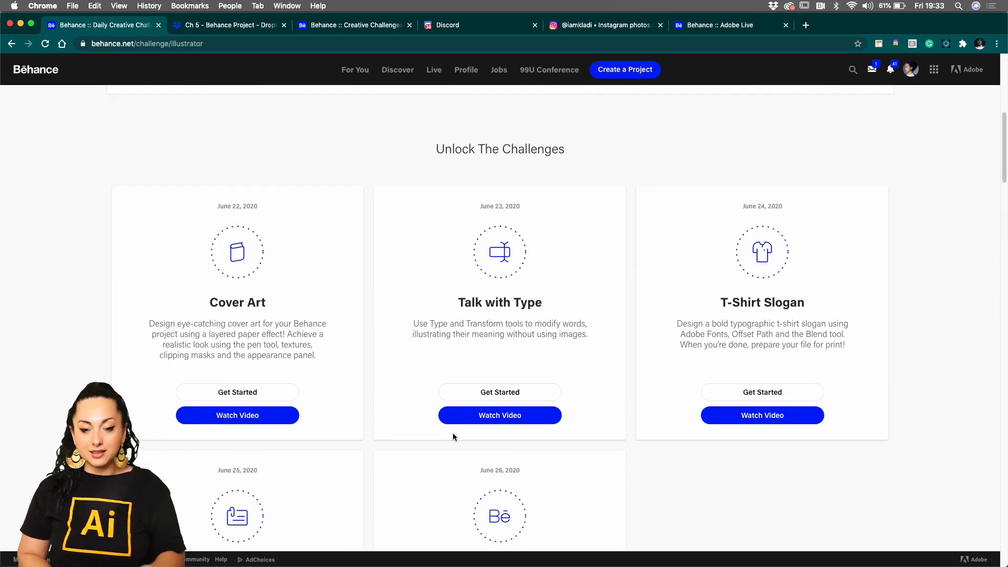
{"action": "scroll", "coordinate": [453, 436], "scroll_direction": "down", "scroll_amount": 10}
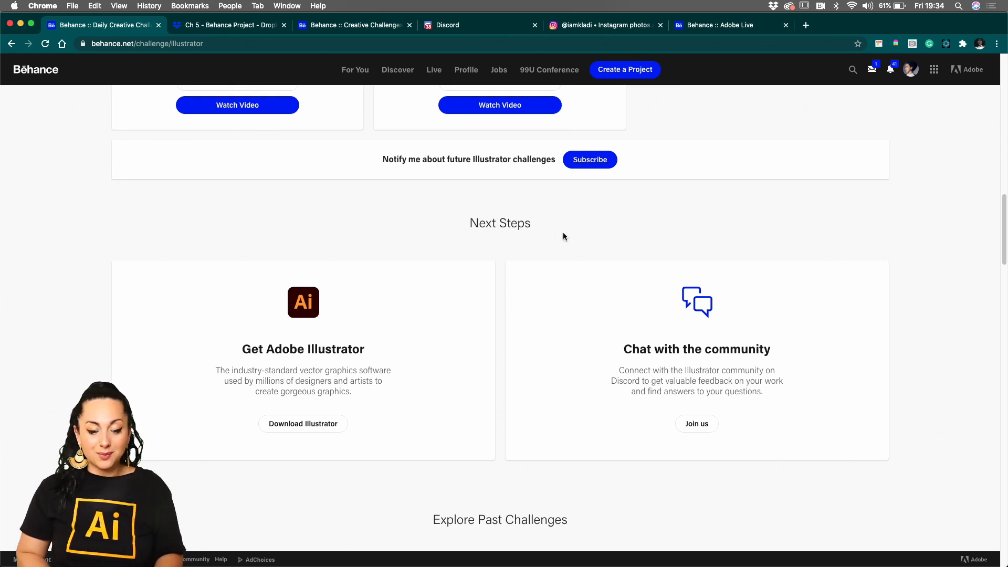
Switch to Discord and open the challenge channel under Feedback on the Adobe Illustrator server.
{"action": "left_click", "coordinate": [462, 25]}
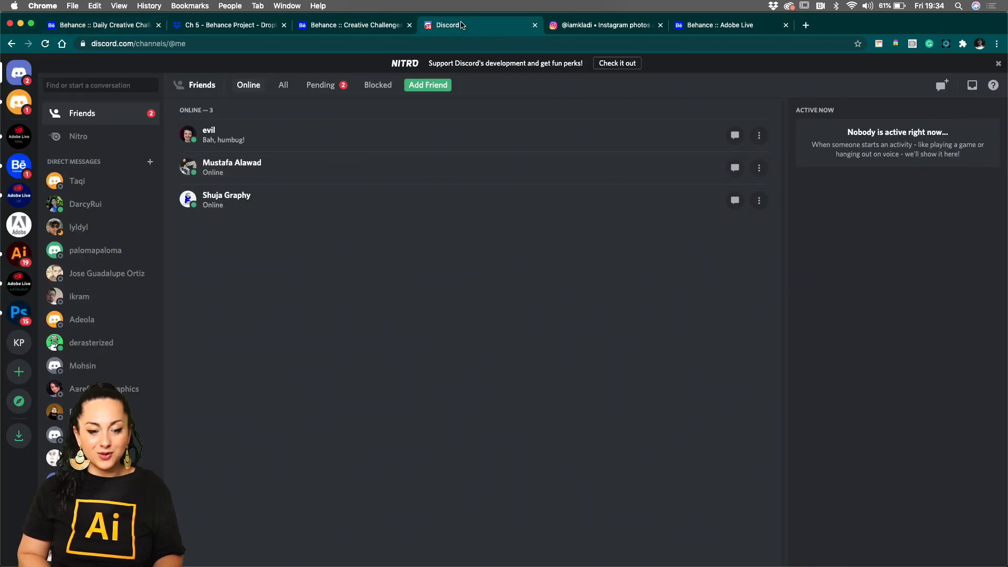
{"action": "left_click", "coordinate": [21, 112]}
{"action": "left_click", "coordinate": [19, 225]}
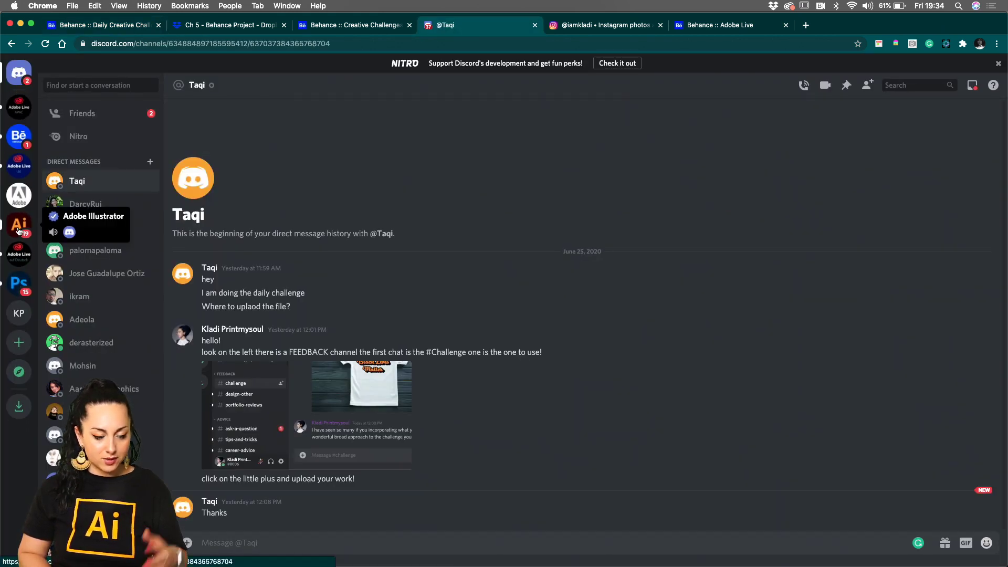
{"action": "scroll", "coordinate": [316, 292], "scroll_direction": "down", "scroll_amount": 2}
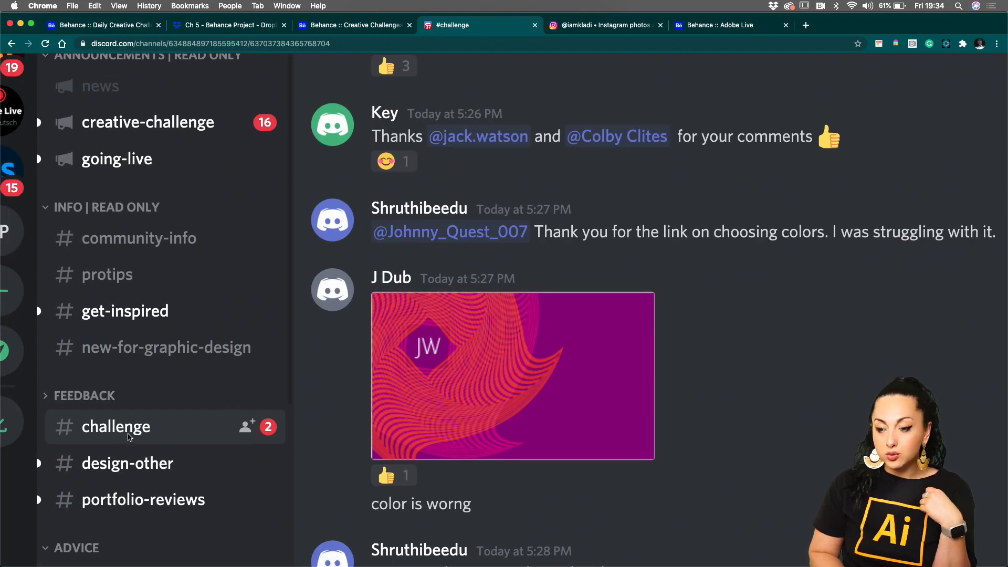
{"action": "key", "text": "super+0"}
{"action": "key", "text": "super+minus"}
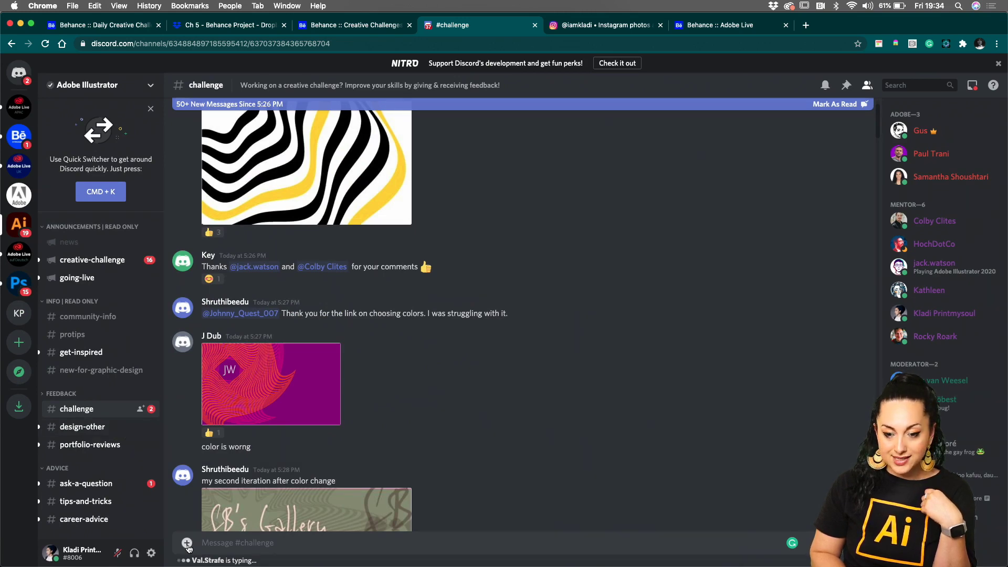
{"action": "key", "text": "super+equal"}
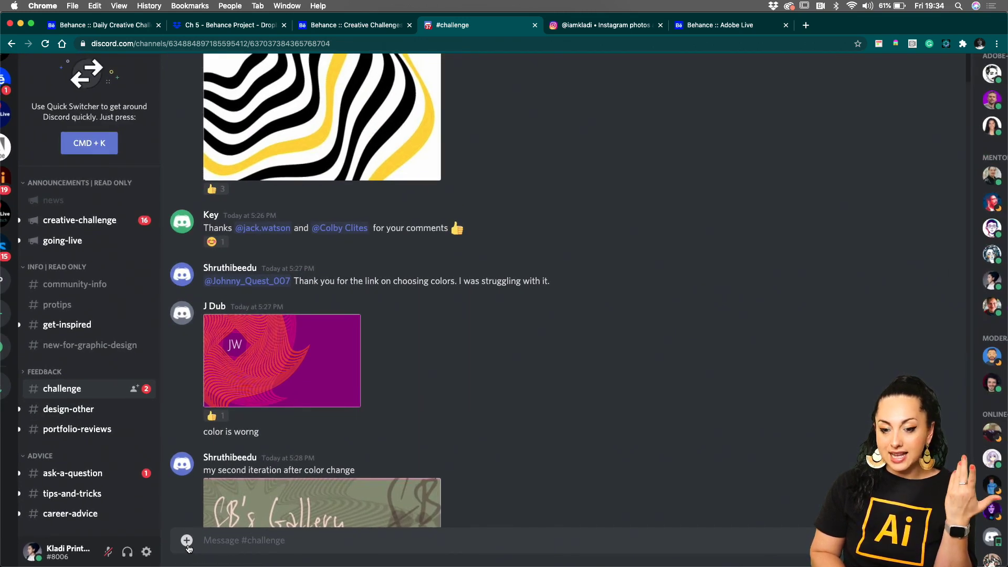
Bring up the file picker for uploading work to the challenge channel and cancel it without choosing a file.
{"action": "left_click", "coordinate": [187, 546]}
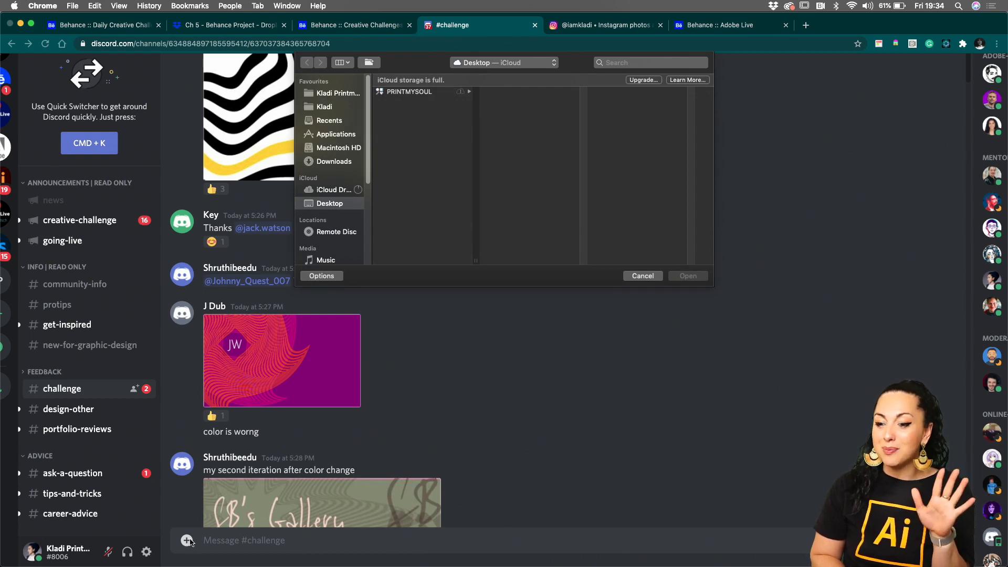
{"action": "left_click", "coordinate": [643, 275]}
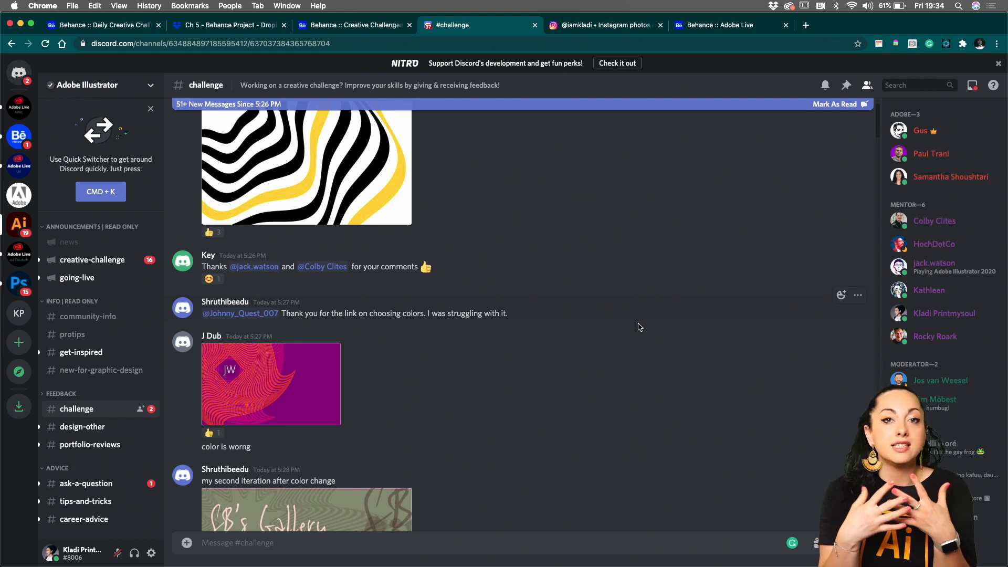
{"action": "scroll", "coordinate": [639, 328], "scroll_direction": "down", "scroll_amount": 2}
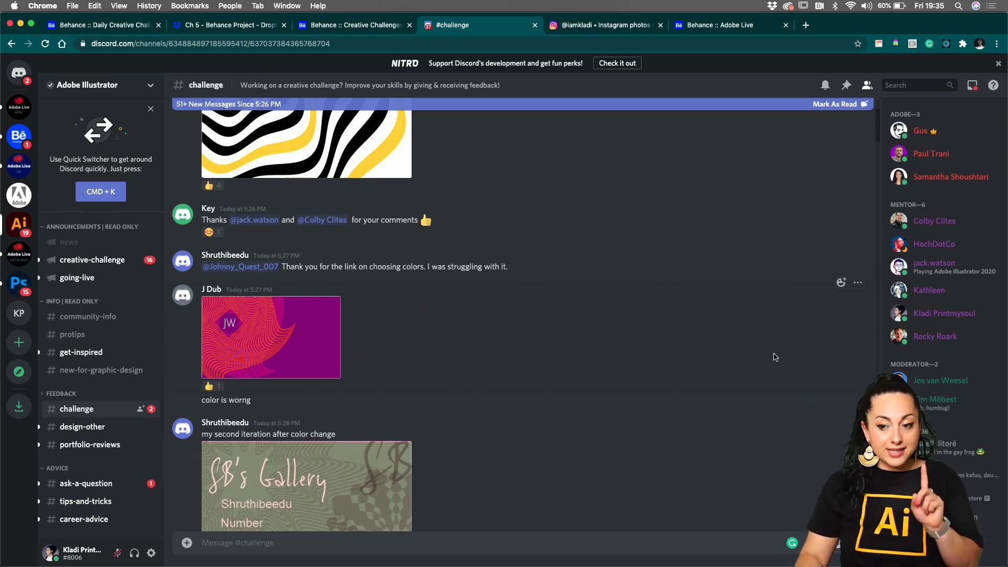
View the Behance Live page and open your own Behance profile from there.
{"action": "left_click", "coordinate": [762, 26]}
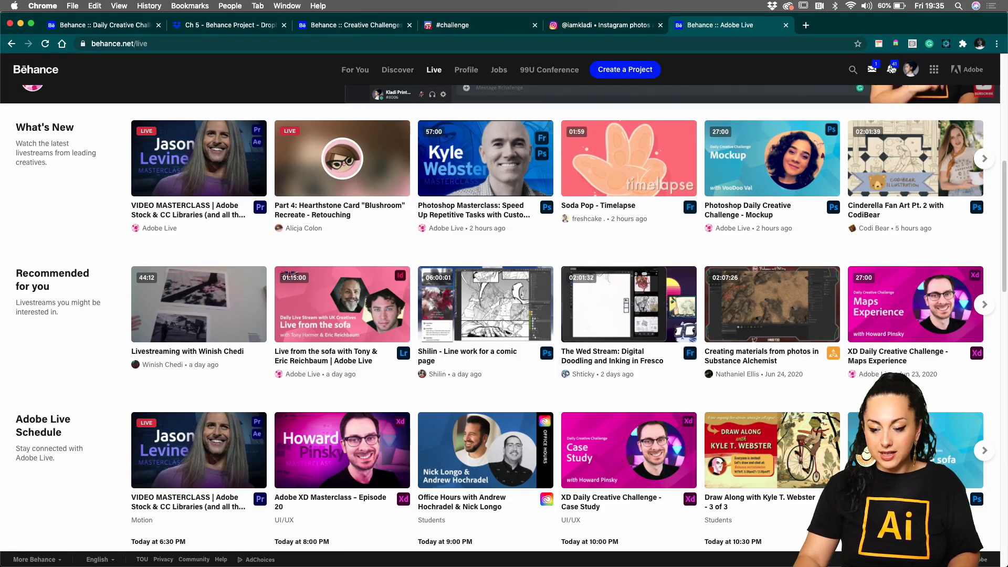
{"action": "left_click", "coordinate": [911, 72]}
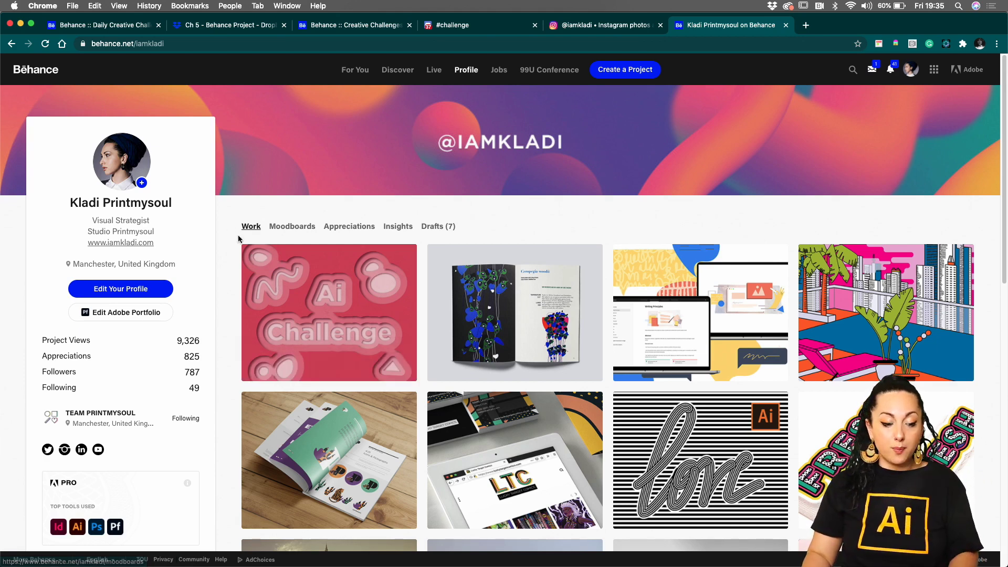
Return to the Daily Creative Challenge page and open the starter files of the Behance Project challenge.
{"action": "left_click", "coordinate": [109, 23]}
{"action": "scroll", "coordinate": [222, 128], "scroll_direction": "up", "scroll_amount": 10}
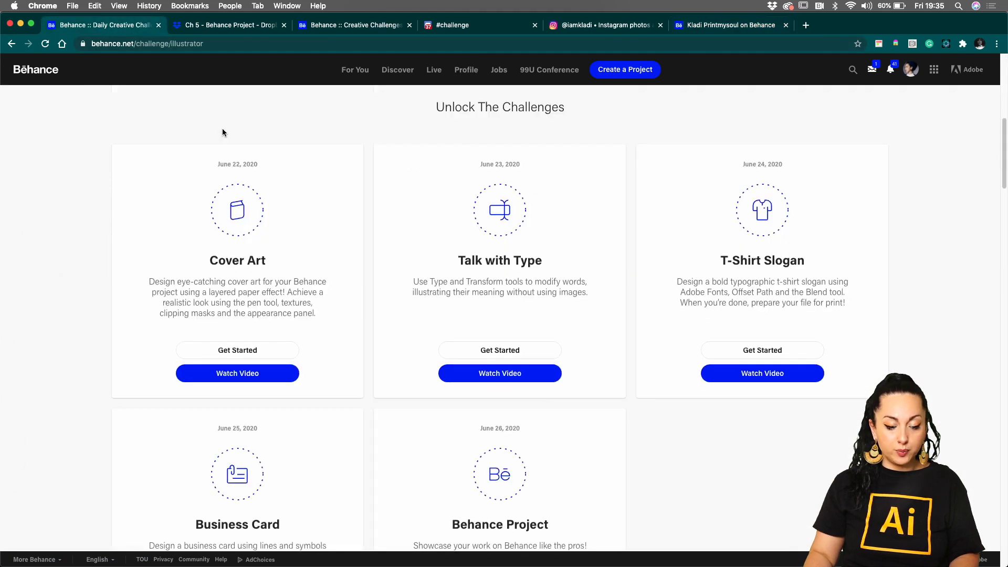
{"action": "scroll", "coordinate": [325, 342], "scroll_direction": "down", "scroll_amount": 4}
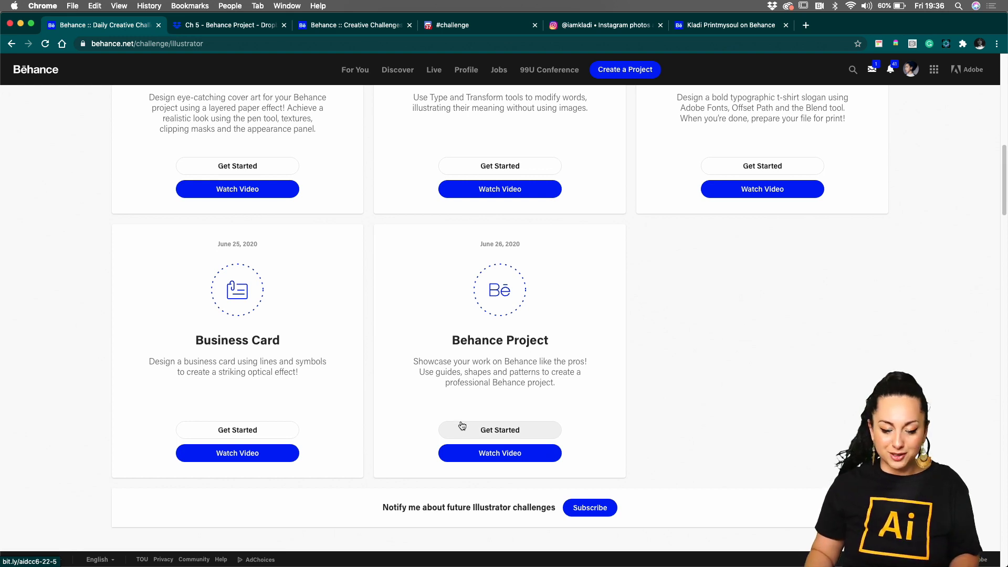
{"action": "left_click", "coordinate": [487, 433]}
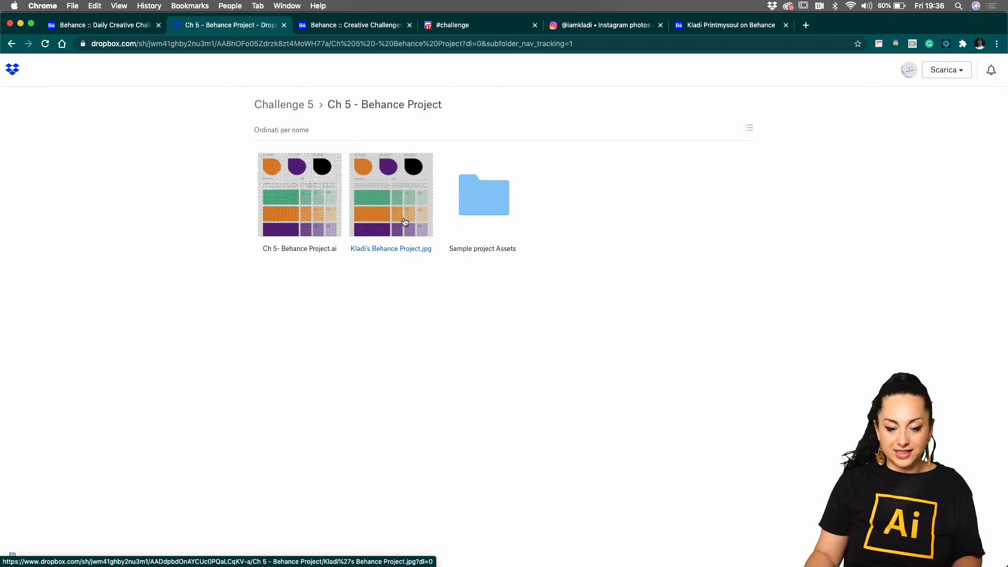
Look through the Sample project Assets folder and open the Creative Challenges gallery on Behance.
{"action": "double_click", "coordinate": [498, 209]}
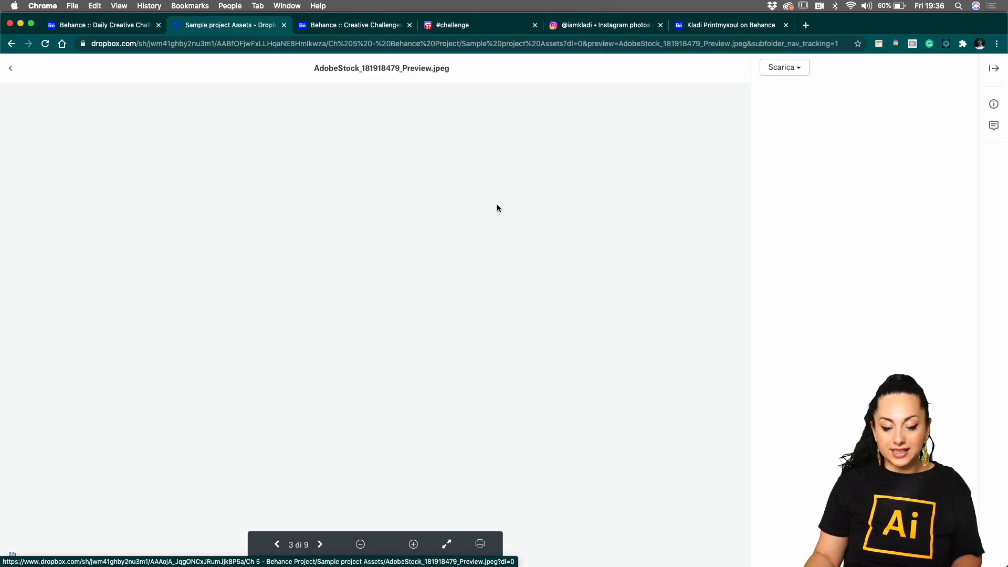
{"action": "left_click", "coordinate": [15, 69]}
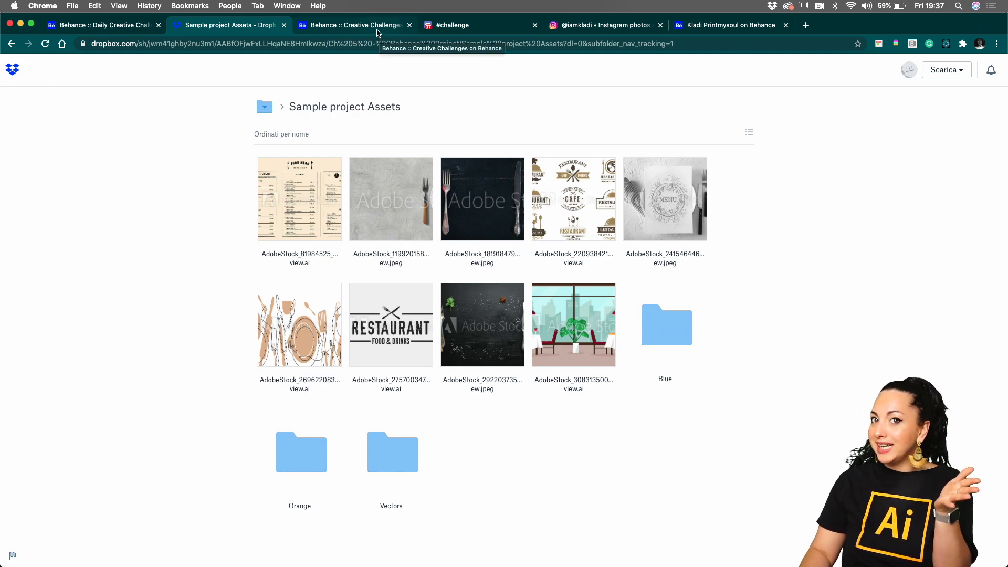
{"action": "left_click", "coordinate": [377, 33]}
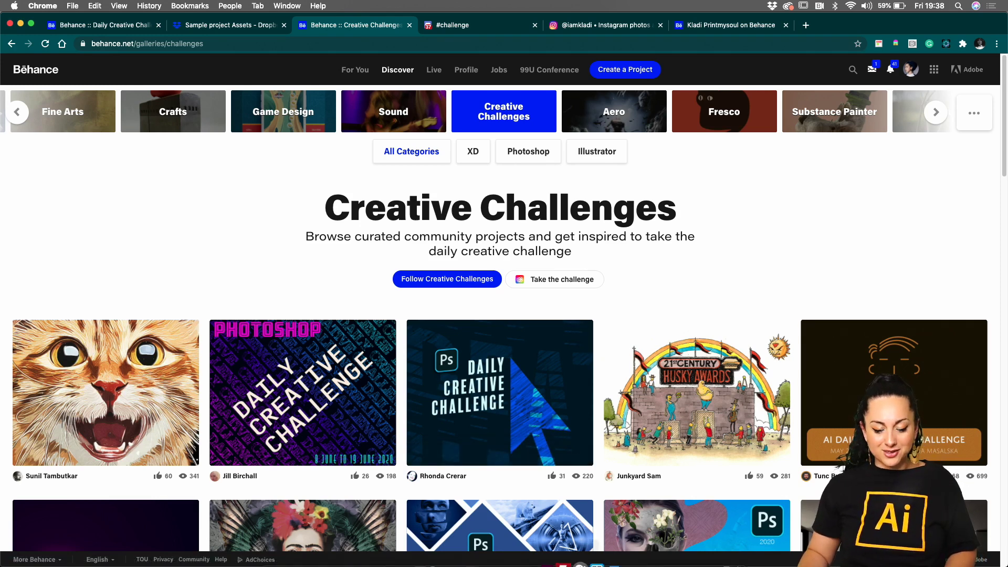
Switch to Adobe Illustrator and move the linked Plant Vegan Eatery sample image off the artboard to its left, leaving the artboard empty.
{"action": "mouse_move", "coordinate": [555, 565]}
{"action": "left_click", "coordinate": [475, 561]}
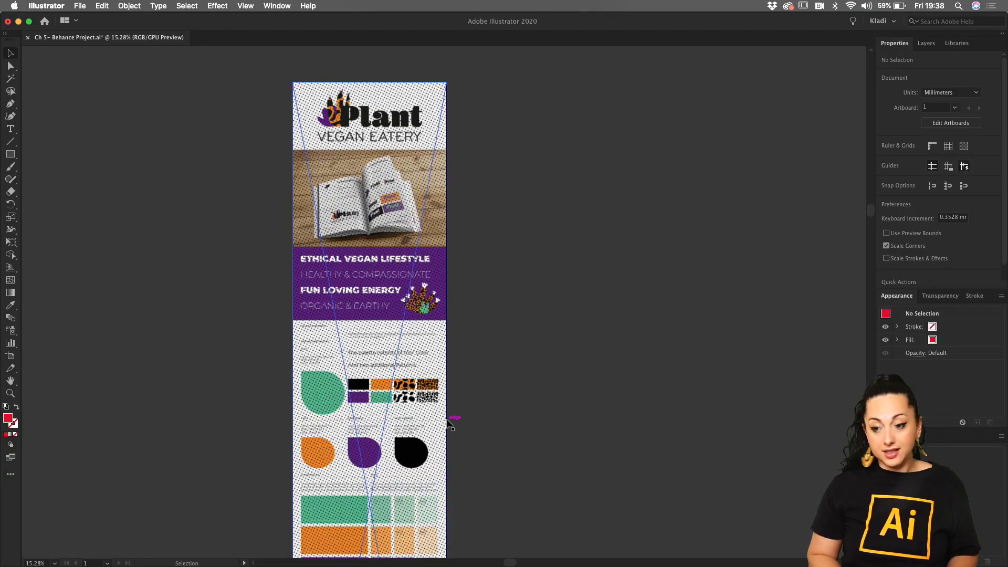
{"action": "left_click_drag", "start_coordinate": [436, 345], "coordinate": [256, 342]}
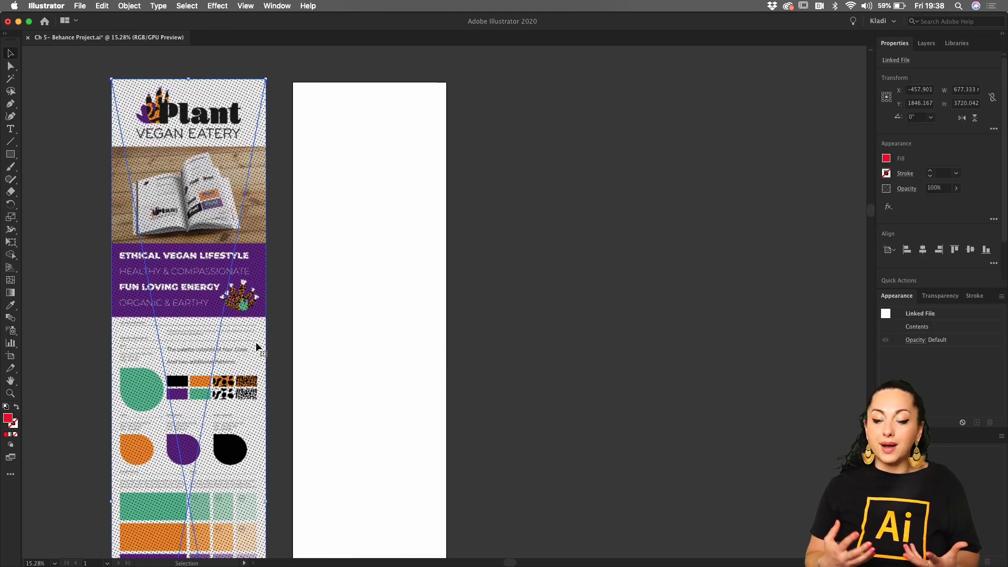
{"action": "left_click", "coordinate": [320, 362]}
{"action": "scroll", "coordinate": [321, 362], "scroll_direction": "left", "scroll_amount": 5}
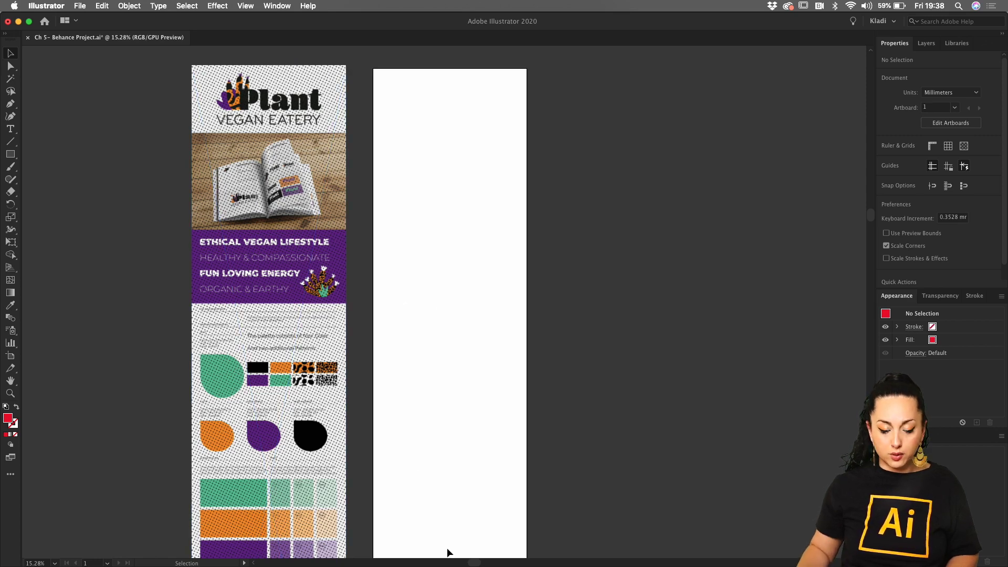
Switch to Chrome and open the Plant Vegan Eatery project from your own Behance profile.
{"action": "mouse_move", "coordinate": [450, 562]}
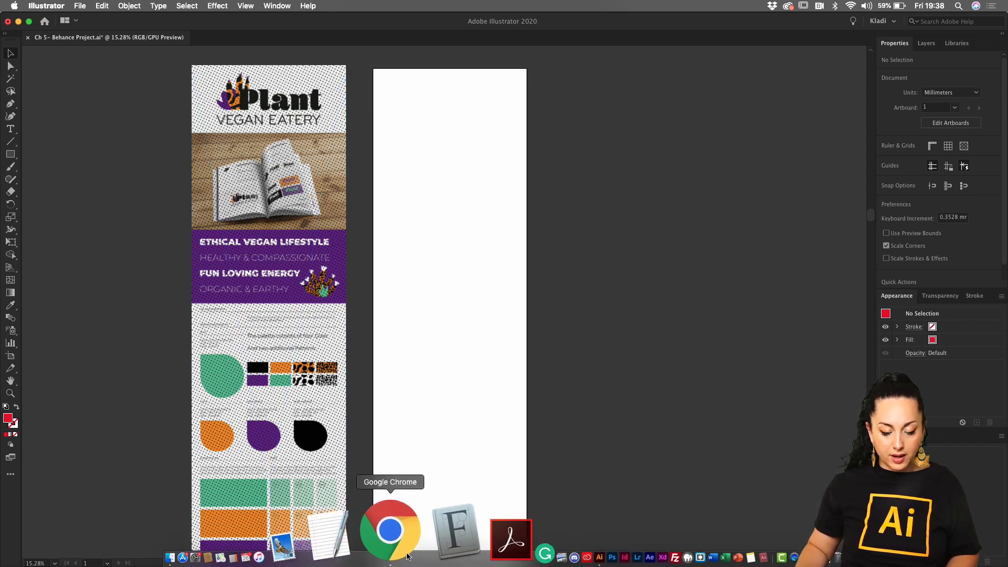
{"action": "left_click", "coordinate": [390, 556]}
{"action": "left_click", "coordinate": [914, 71]}
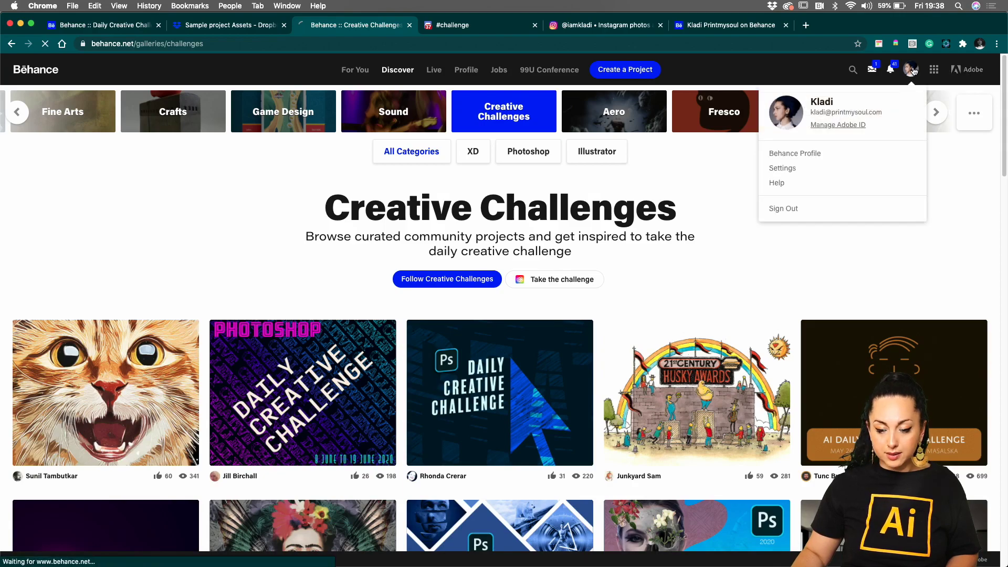
{"action": "scroll", "coordinate": [520, 325], "scroll_direction": "down", "scroll_amount": 3}
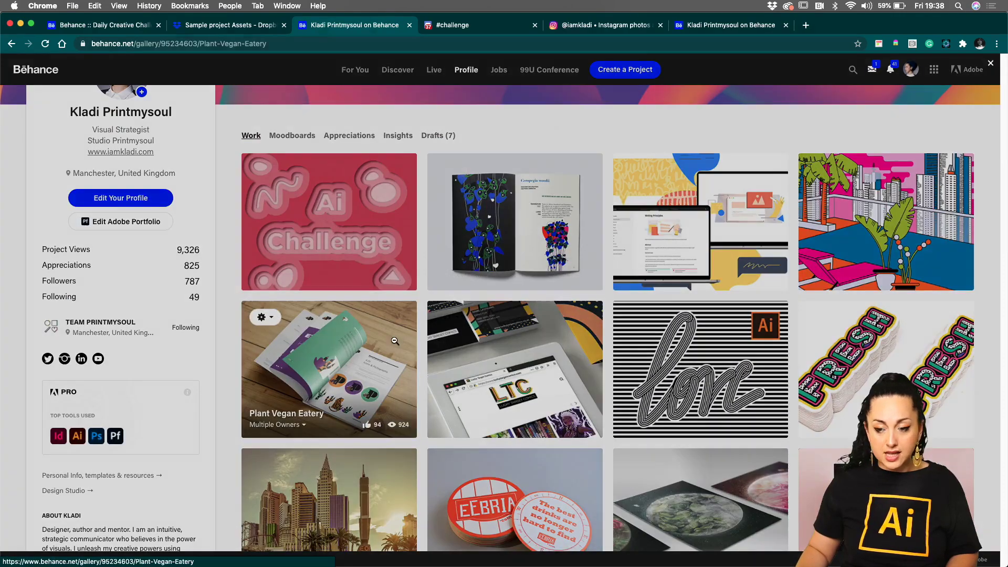
{"action": "left_click", "coordinate": [395, 338]}
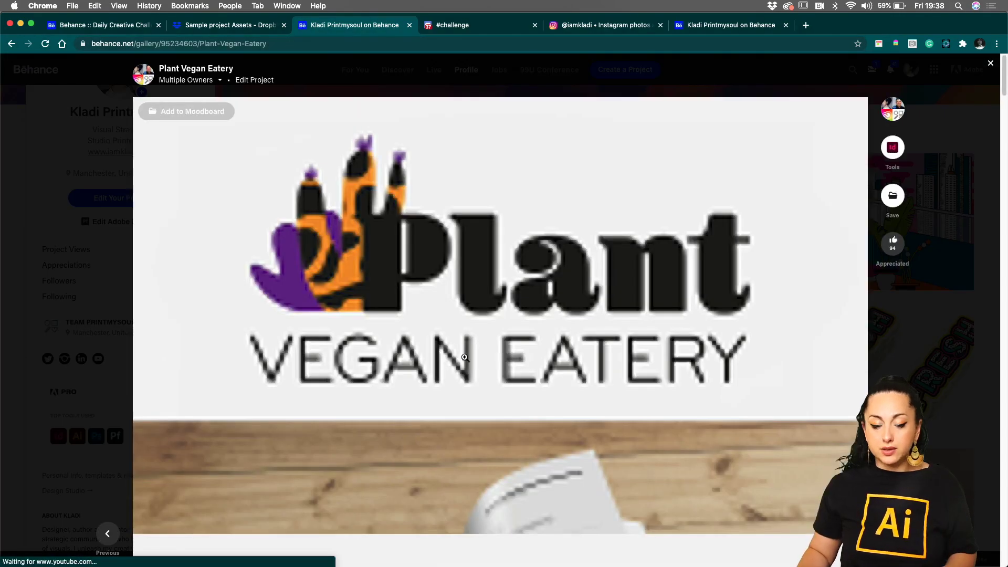
Examine the Plant Vegan Eatery project's layout, including its colour tints, logo badges, mockup photos and embedded replay video.
{"action": "scroll", "coordinate": [498, 356], "scroll_direction": "down", "scroll_amount": 6}
{"action": "scroll", "coordinate": [497, 356], "scroll_direction": "down", "scroll_amount": 15}
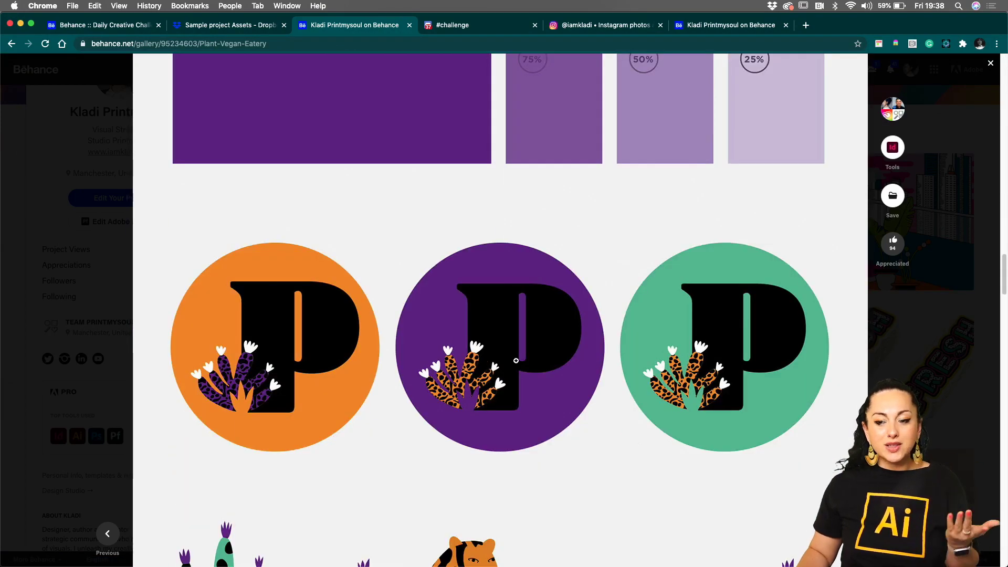
{"action": "scroll", "coordinate": [487, 362], "scroll_direction": "down", "scroll_amount": 10}
{"action": "scroll", "coordinate": [513, 356], "scroll_direction": "down", "scroll_amount": 8}
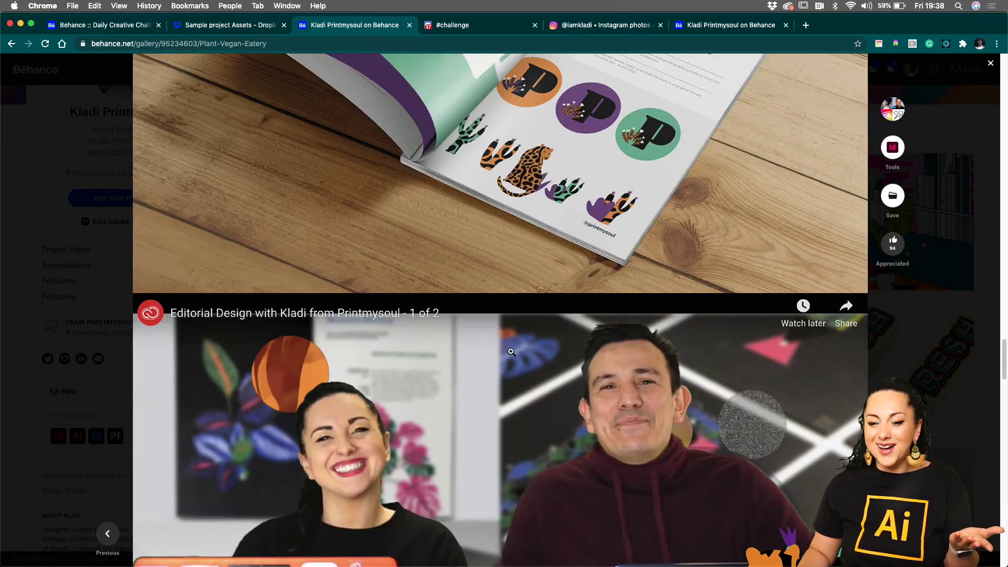
{"action": "scroll", "coordinate": [511, 353], "scroll_direction": "down", "scroll_amount": 4}
{"action": "scroll", "coordinate": [510, 350], "scroll_direction": "down", "scroll_amount": 4}
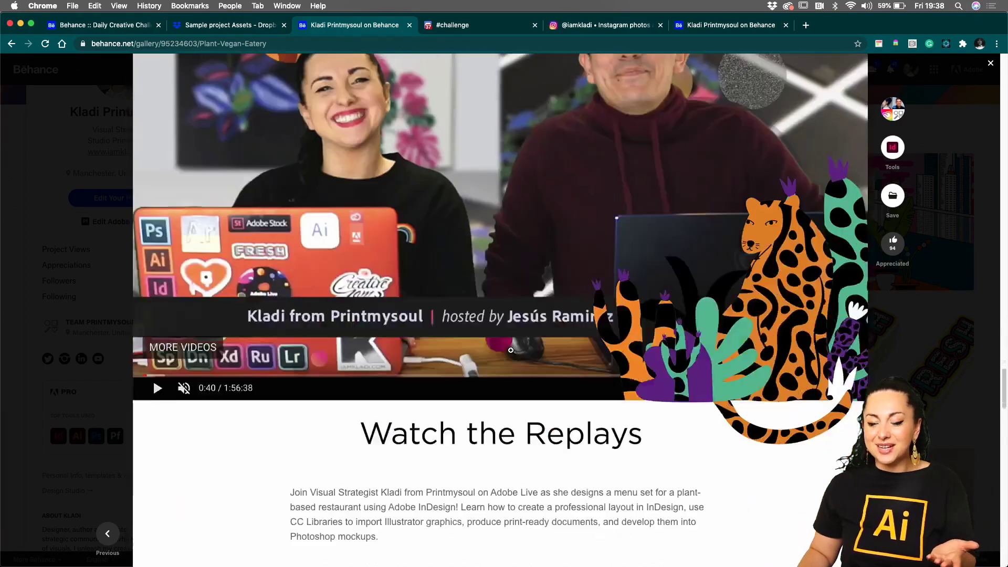
{"action": "scroll", "coordinate": [509, 350], "scroll_direction": "up", "scroll_amount": 10}
{"action": "scroll", "coordinate": [509, 351], "scroll_direction": "up", "scroll_amount": 12}
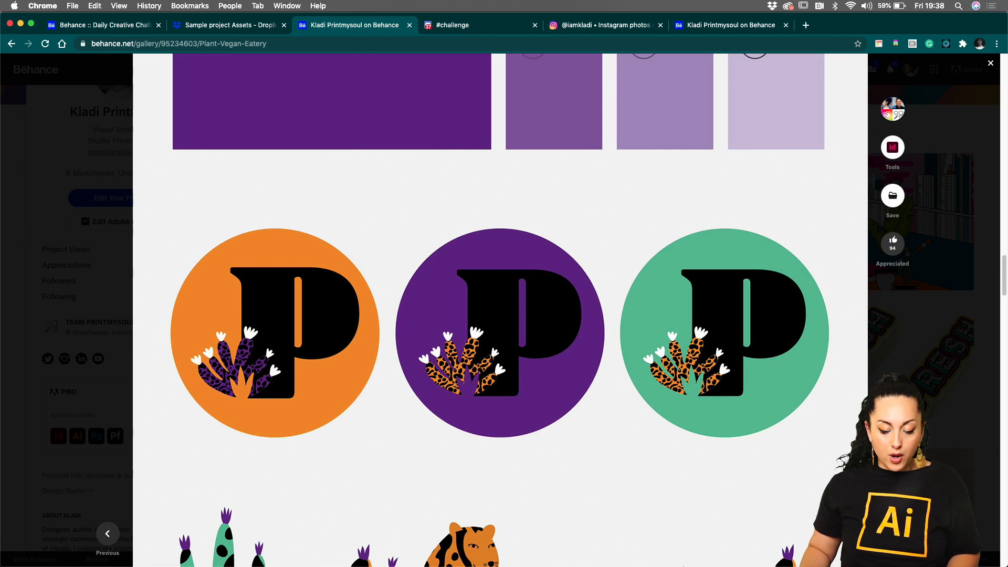
Switch to Adobe Illustrator and bring the upper part of the empty artboard into close view.
{"action": "mouse_move", "coordinate": [506, 565]}
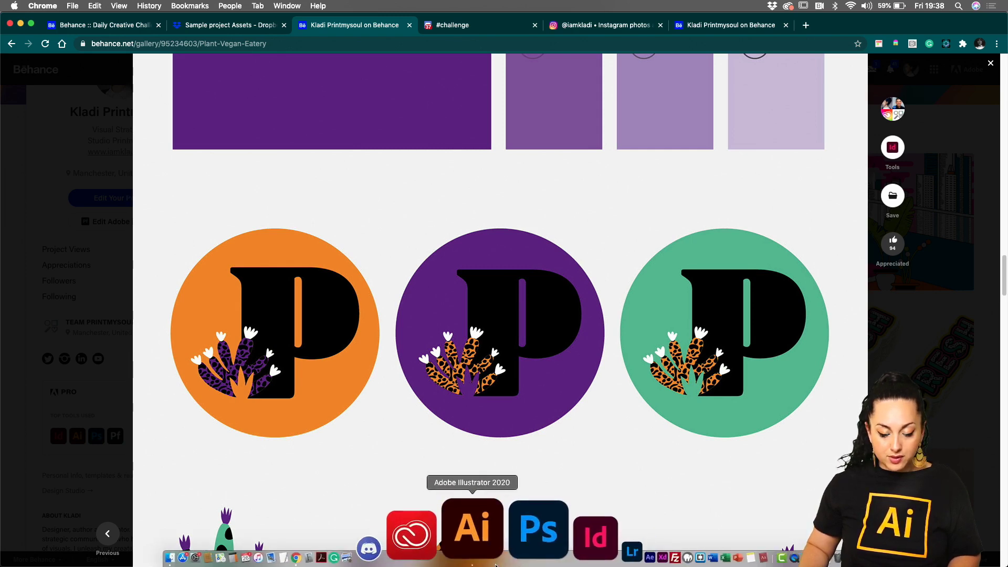
{"action": "left_click", "coordinate": [488, 528]}
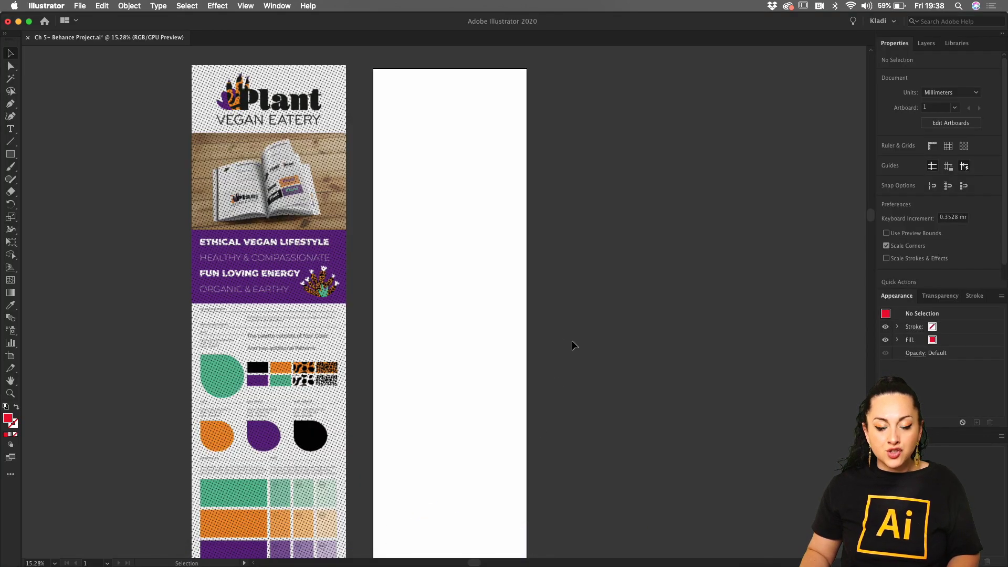
{"action": "scroll", "coordinate": [565, 321], "scroll_direction": "up", "scroll_amount": 5}
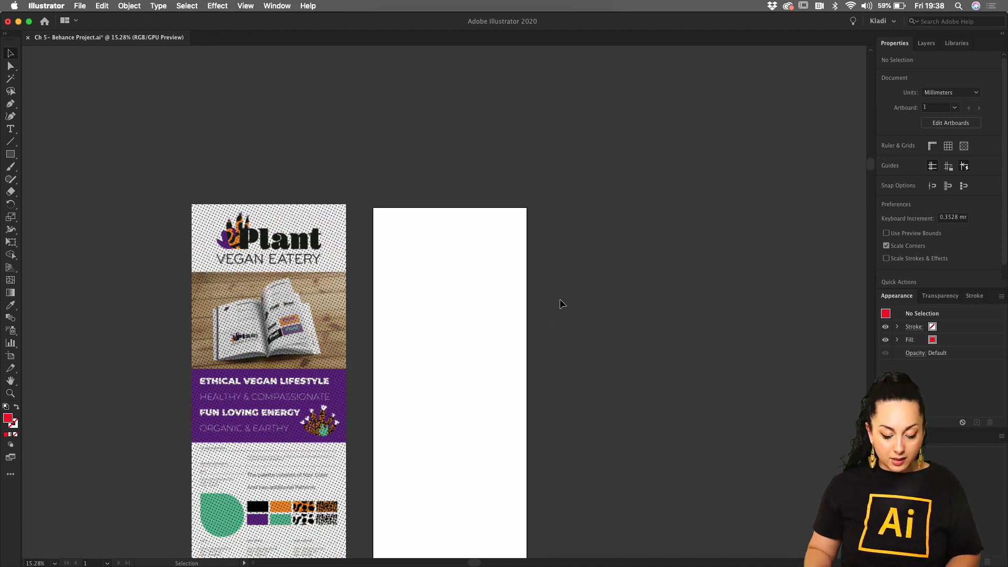
{"action": "scroll", "coordinate": [484, 274], "scroll_direction": "up", "scroll_amount": 5}
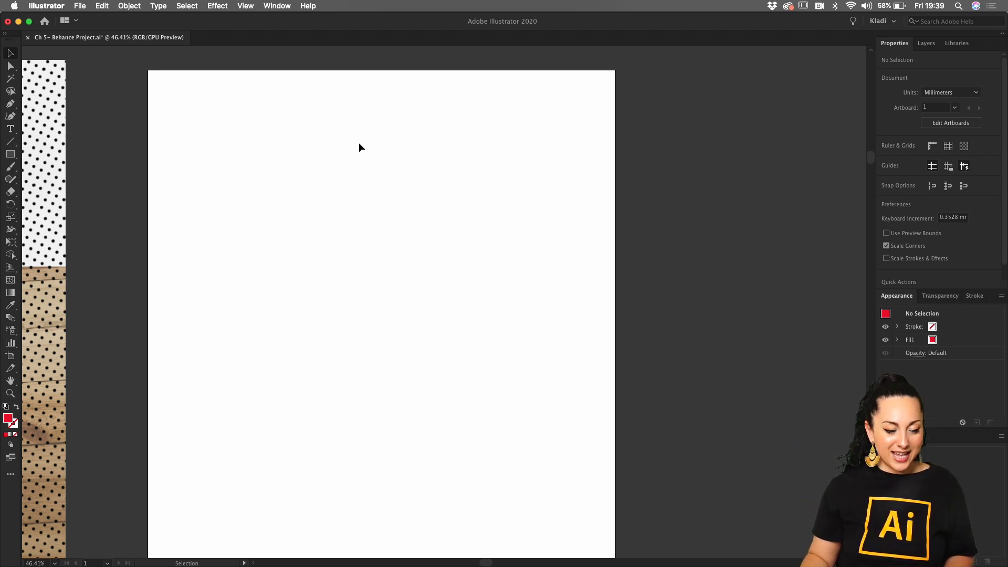
{"action": "key", "text": "space"}
{"action": "left_click_drag", "start_coordinate": [335, 144], "coordinate": [367, 130]}
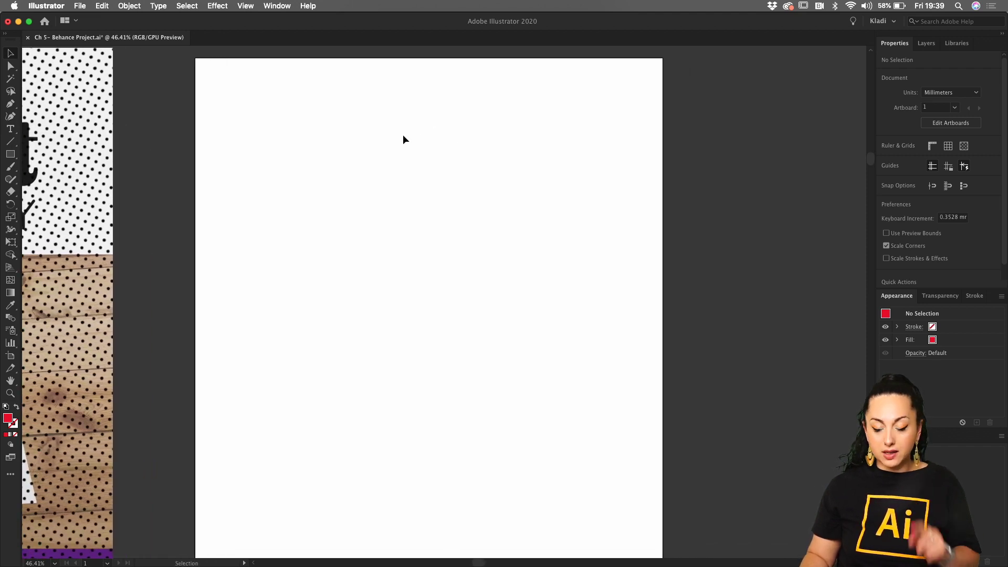
Create a new Creative Cloud library named Behance 1.
{"action": "left_click", "coordinate": [926, 45]}
{"action": "left_click", "coordinate": [957, 44]}
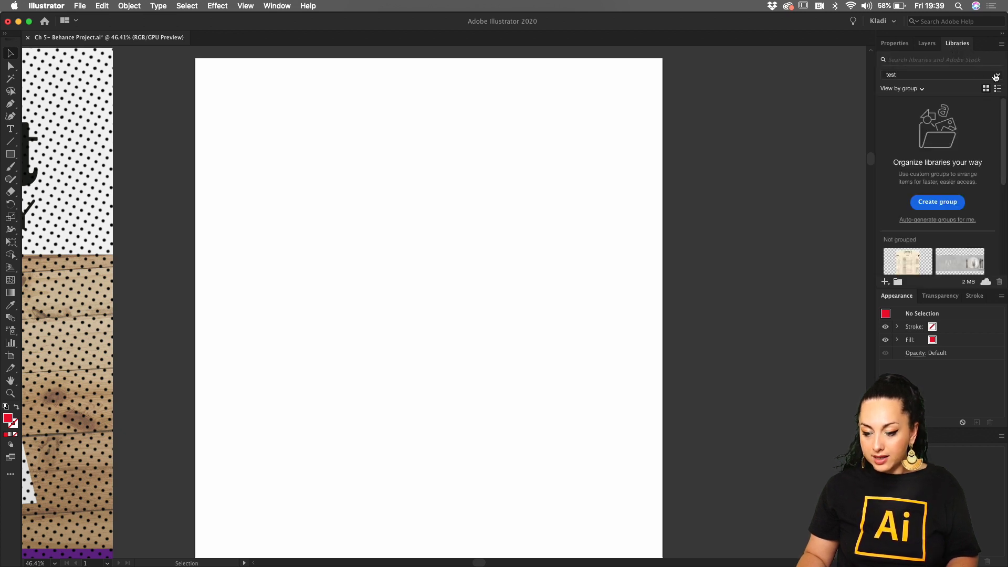
{"action": "left_click", "coordinate": [999, 77]}
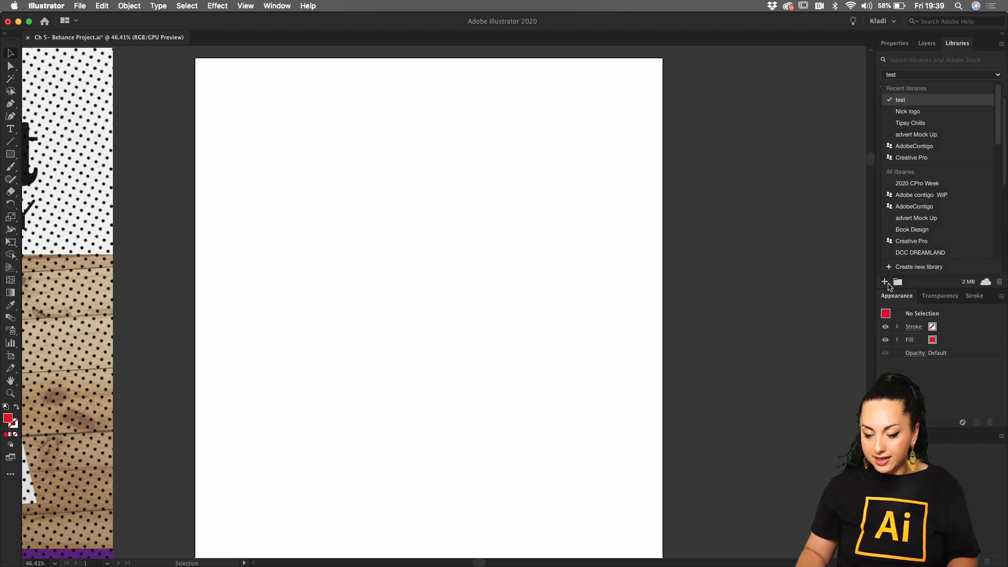
{"action": "left_click", "coordinate": [885, 283]}
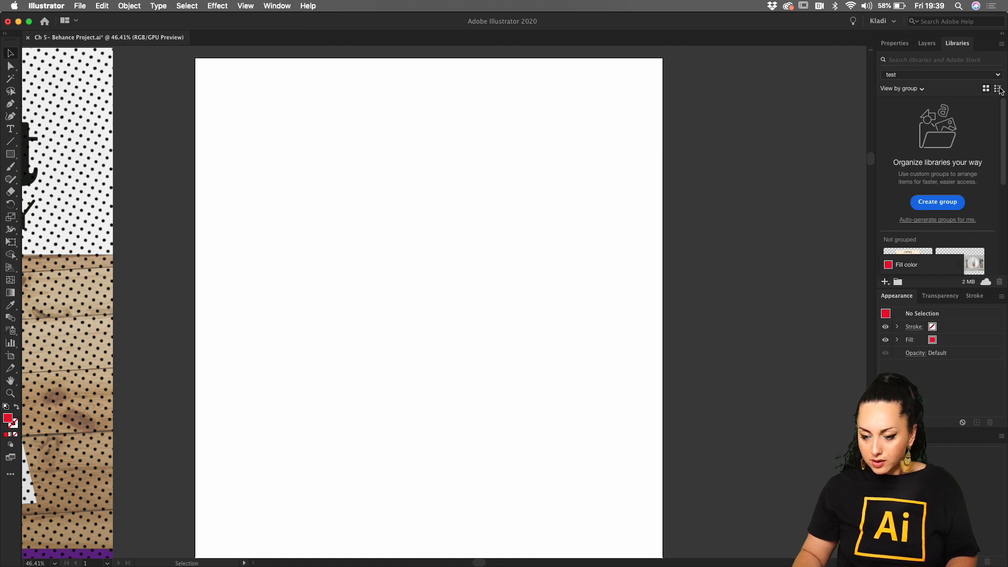
{"action": "left_click", "coordinate": [997, 75]}
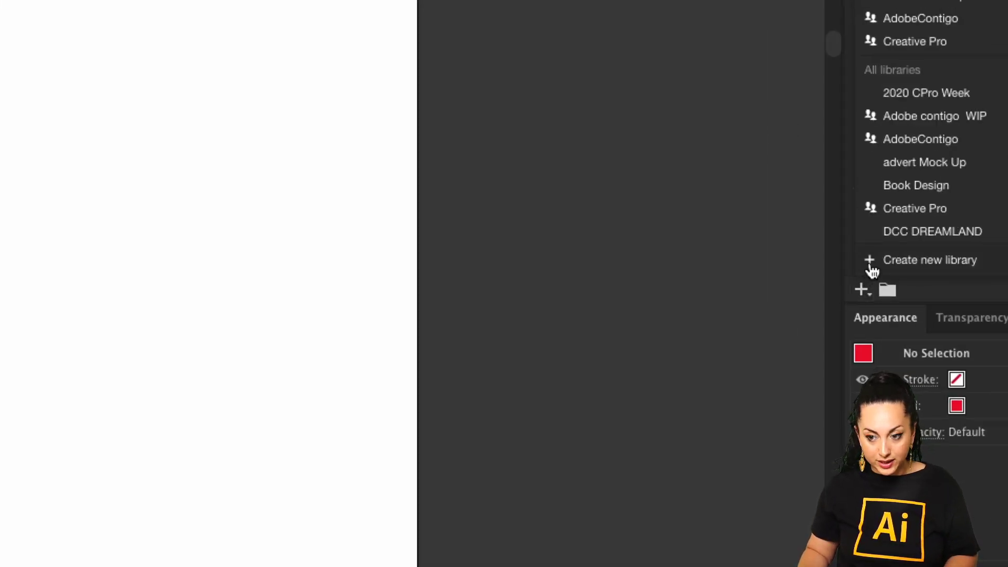
{"action": "left_click", "coordinate": [872, 270]}
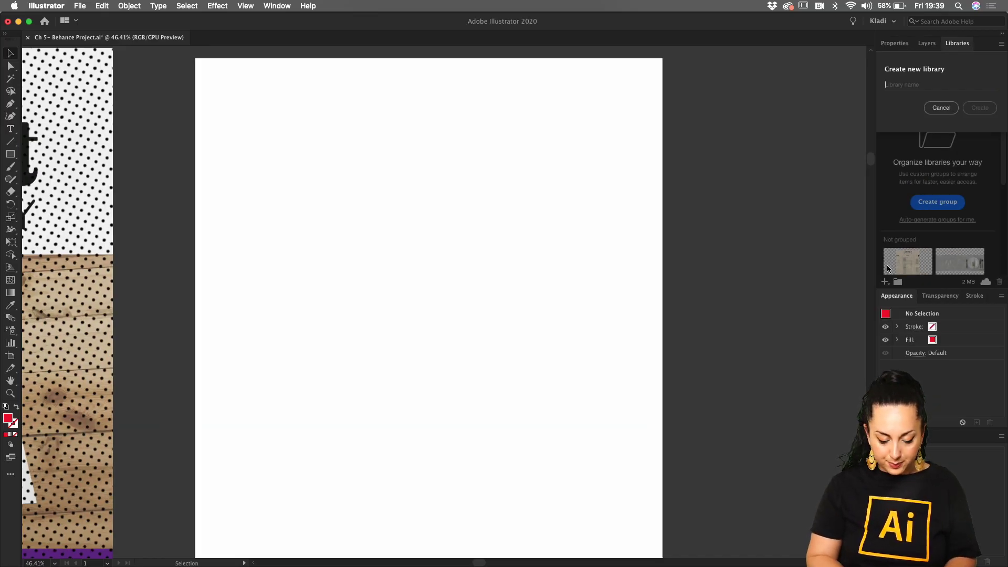
{"action": "type", "text": "Behance 1"}
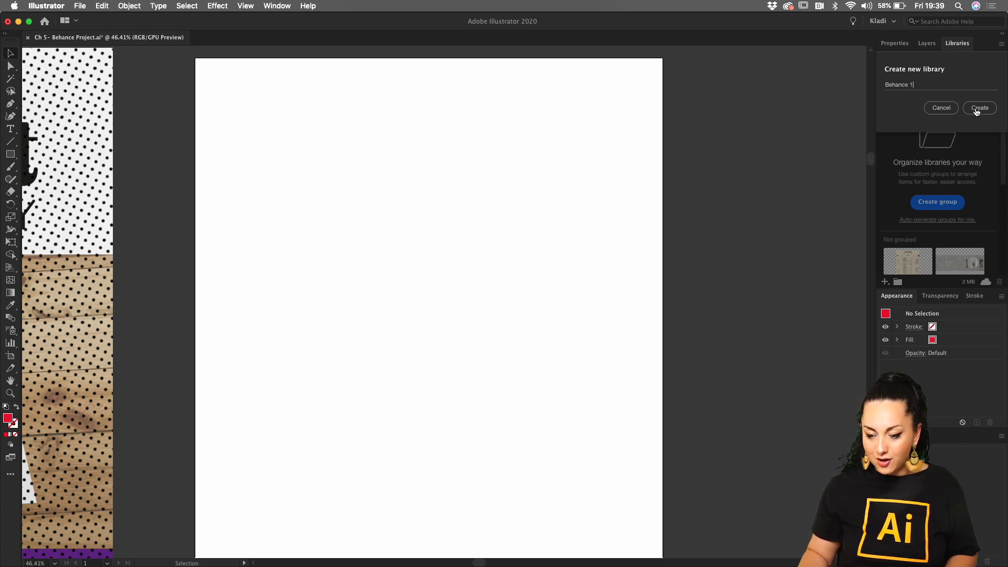
{"action": "left_click", "coordinate": [977, 107]}
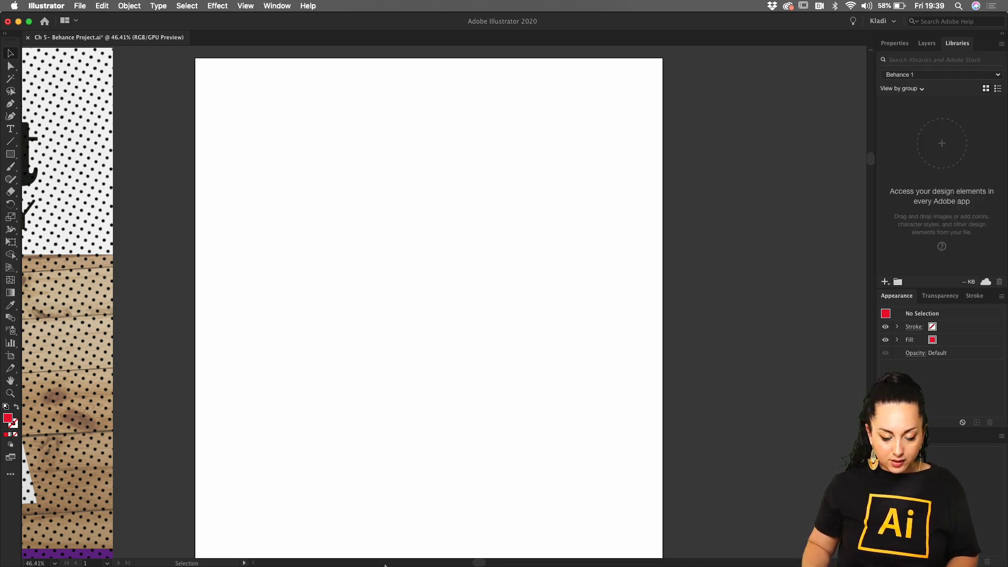
Add all nine loose AdobeStock preview files from the Sample project Assets folder in Downloads to the Behance 1 library.
{"action": "mouse_move", "coordinate": [371, 565]}
{"action": "left_click", "coordinate": [265, 527]}
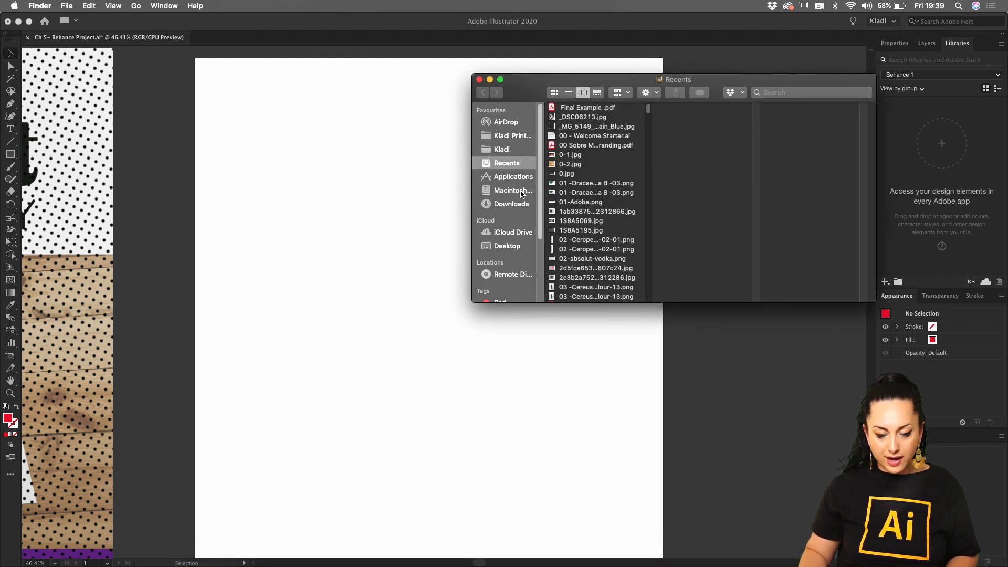
{"action": "left_click", "coordinate": [529, 208]}
{"action": "double_click", "coordinate": [584, 149]}
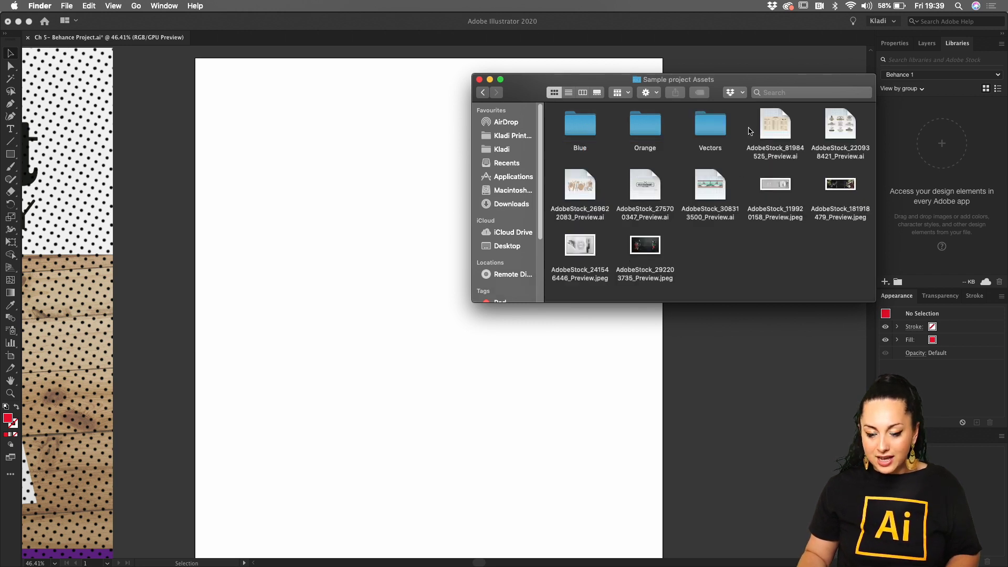
{"action": "left_click_drag", "start_coordinate": [559, 165], "coordinate": [823, 254]}
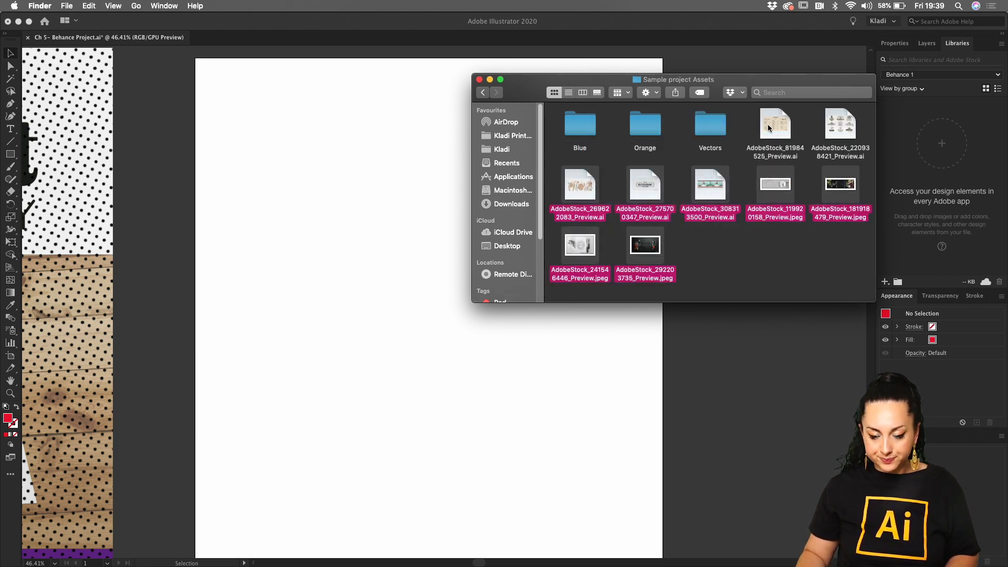
{"action": "left_click", "coordinate": [777, 129], "text": "super"}
{"action": "left_click", "coordinate": [839, 134], "text": "super"}
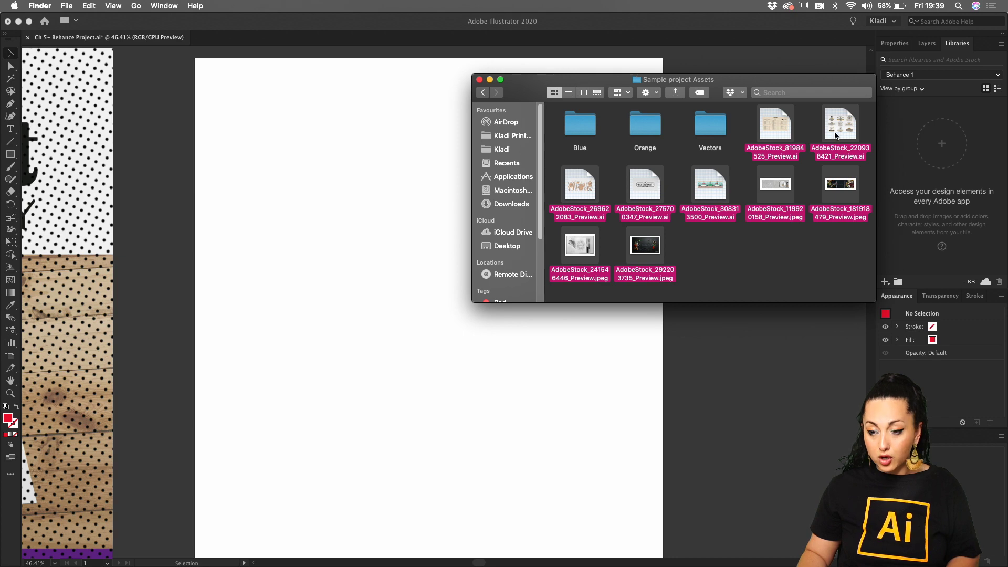
{"action": "left_click_drag", "start_coordinate": [838, 133], "coordinate": [931, 151]}
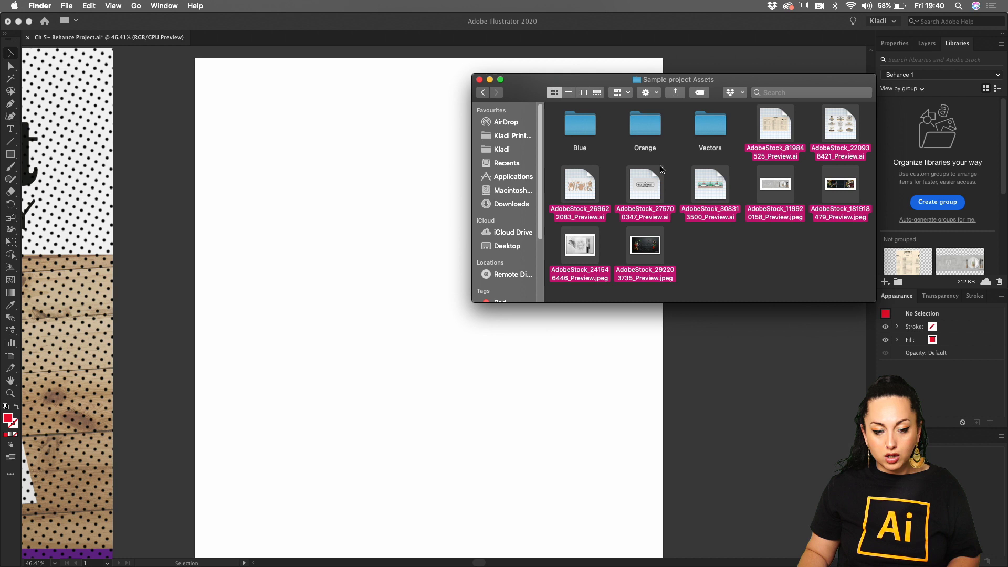
Look into the Blue, Orange and Vectors asset subfolders and try to add the Orange folder's six images to the Behance 1 library.
{"action": "double_click", "coordinate": [578, 122]}
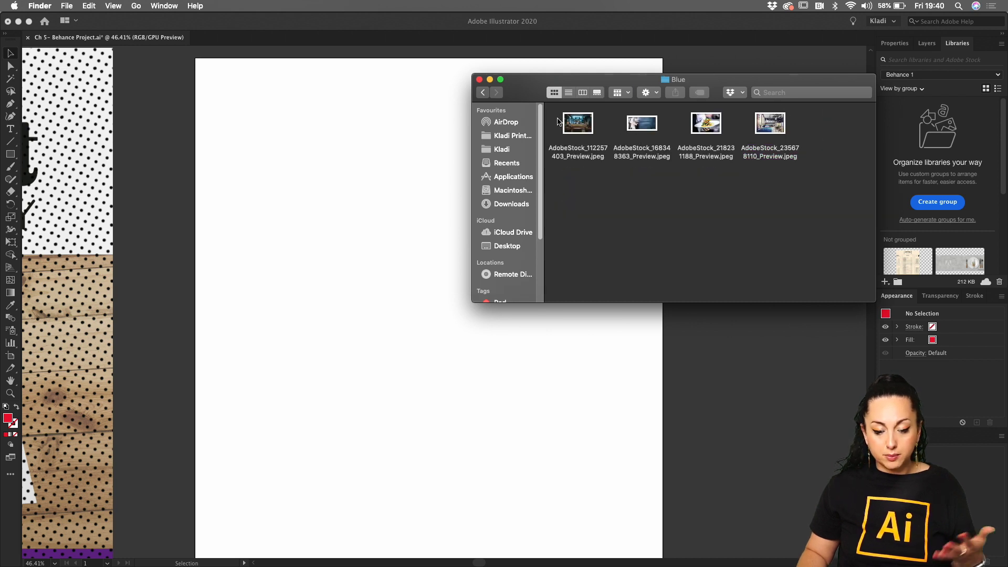
{"action": "left_click", "coordinate": [483, 94]}
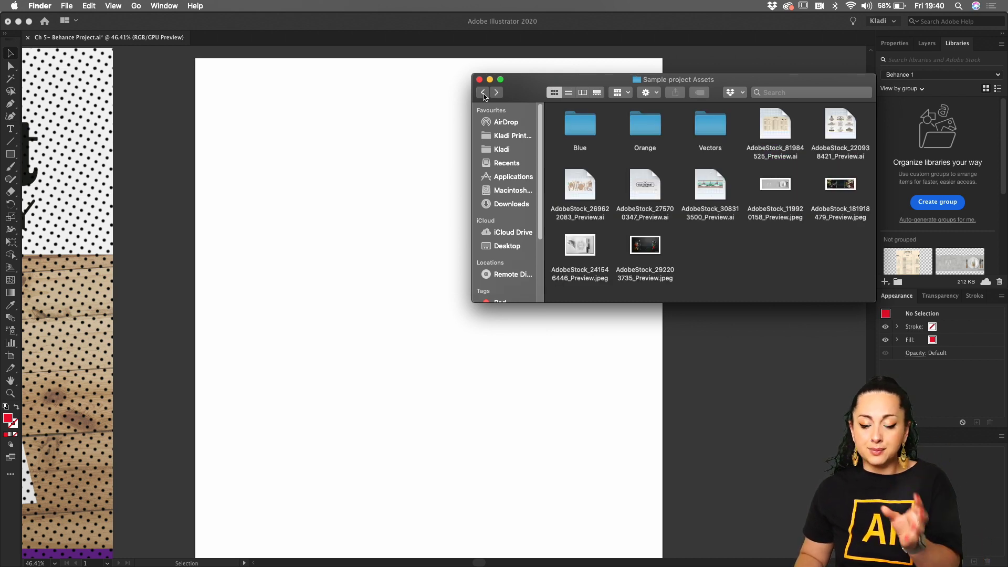
{"action": "double_click", "coordinate": [647, 131]}
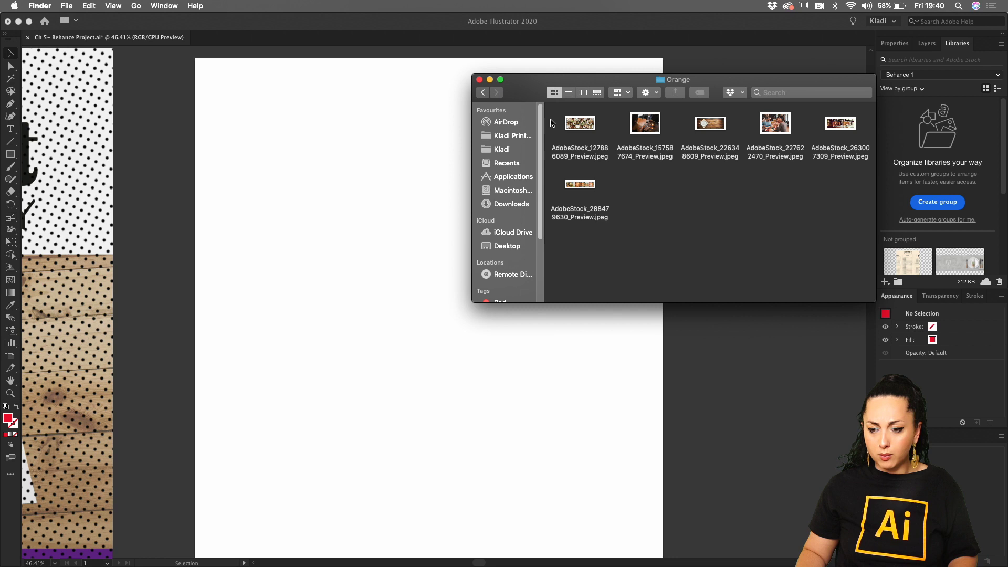
{"action": "left_click_drag", "start_coordinate": [550, 120], "coordinate": [837, 237]}
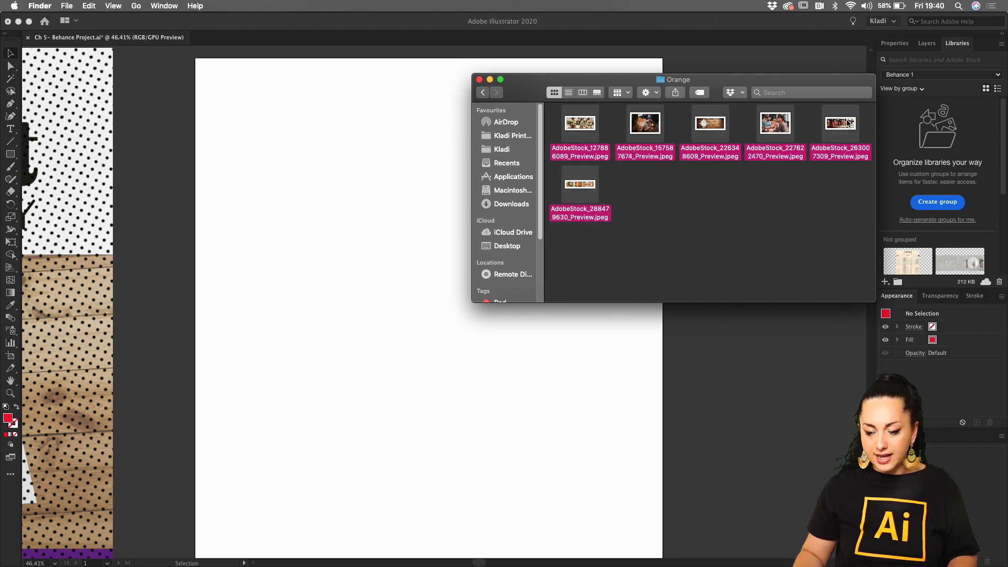
{"action": "left_click_drag", "start_coordinate": [850, 124], "coordinate": [944, 137]}
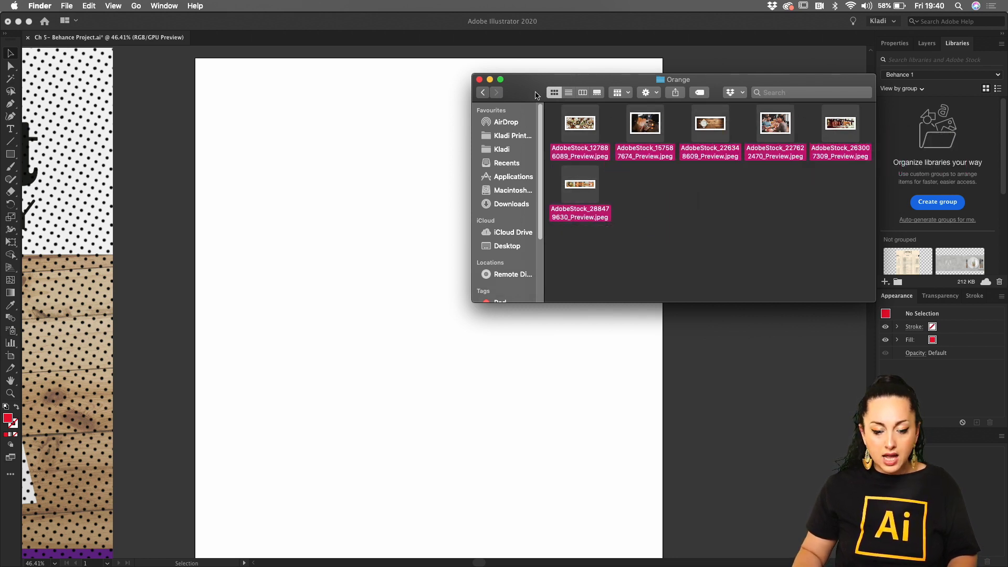
{"action": "left_click", "coordinate": [482, 93]}
{"action": "double_click", "coordinate": [710, 136]}
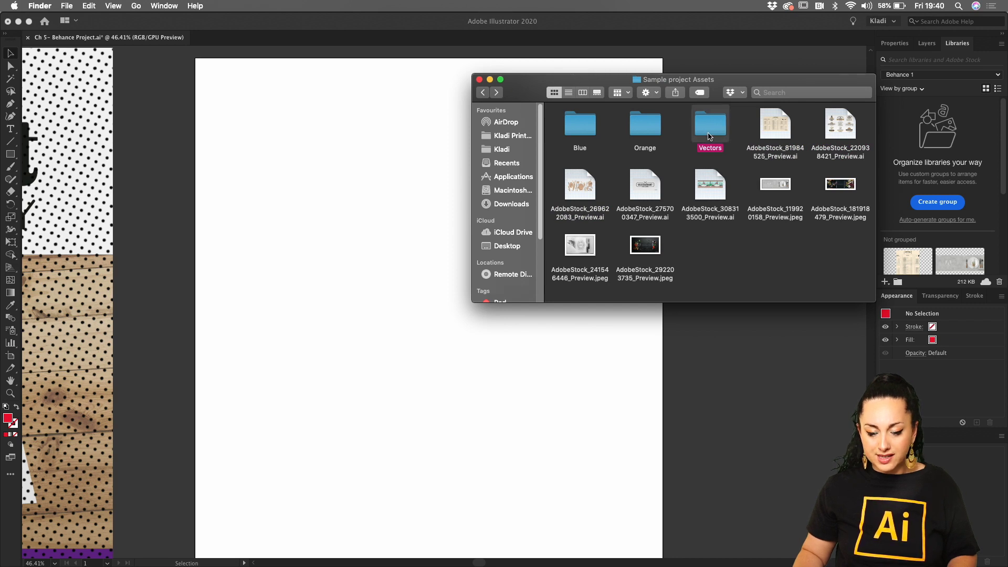
{"action": "left_click", "coordinate": [482, 92]}
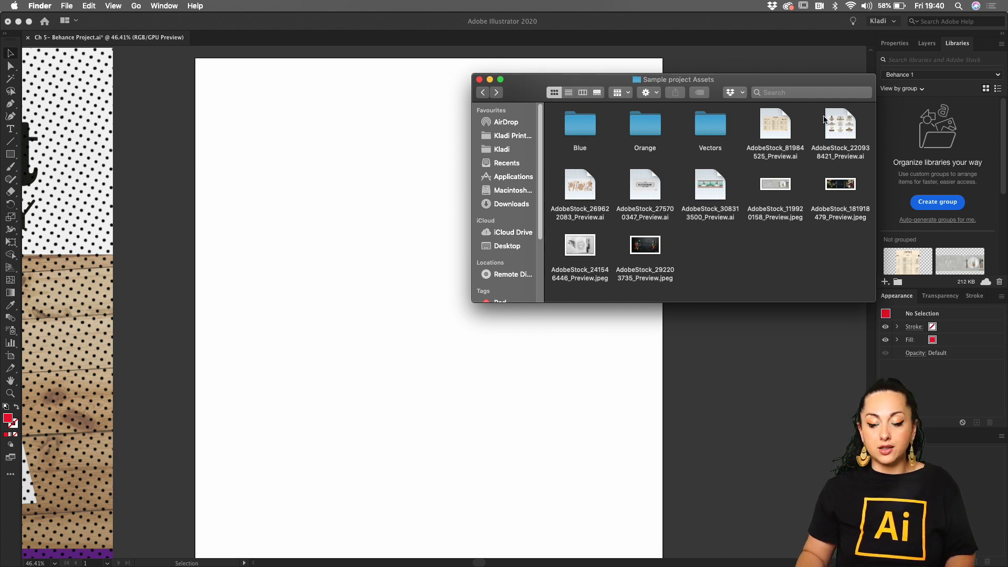
Place the grey MENU table-setting photo from the Behance 1 library at the artboard's top-left corner and enlarge it slightly beyond the artboard's width.
{"action": "left_click", "coordinate": [791, 349]}
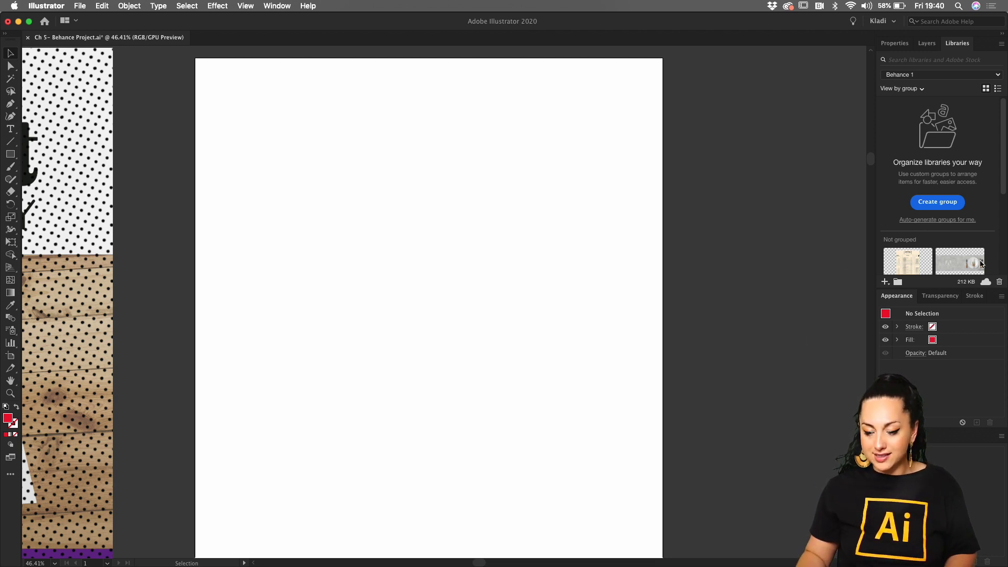
{"action": "scroll", "coordinate": [948, 220], "scroll_direction": "down", "scroll_amount": 3}
{"action": "scroll", "coordinate": [947, 220], "scroll_direction": "down", "scroll_amount": 2}
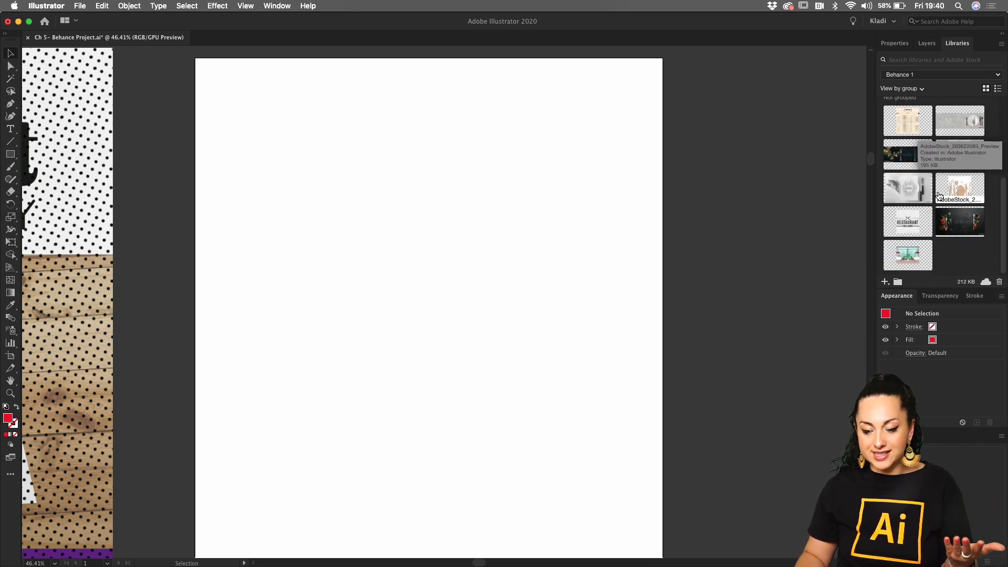
{"action": "left_click_drag", "start_coordinate": [895, 195], "coordinate": [558, 235]}
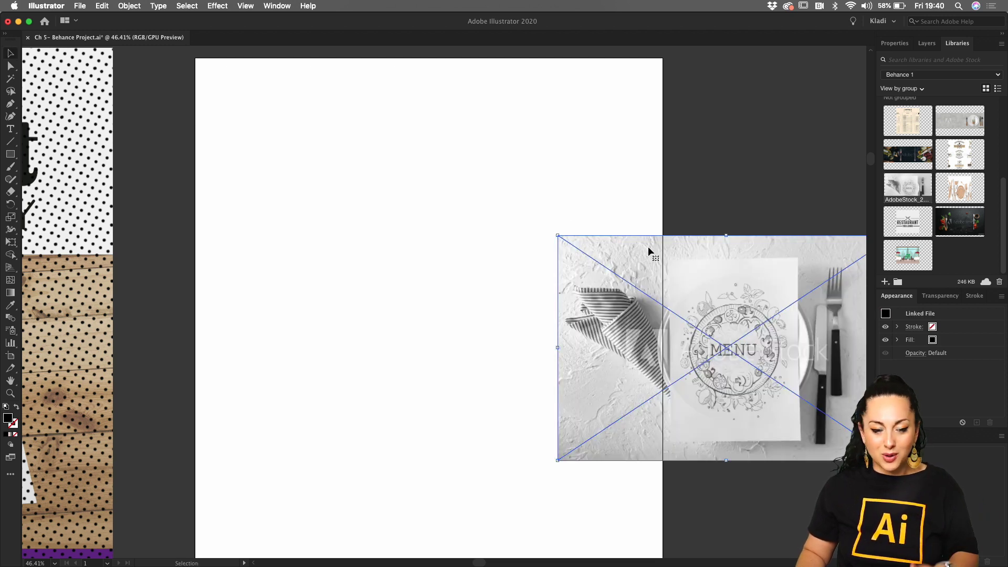
{"action": "left_click_drag", "start_coordinate": [706, 254], "coordinate": [345, 76]}
{"action": "left_click_drag", "start_coordinate": [533, 282], "coordinate": [707, 393]}
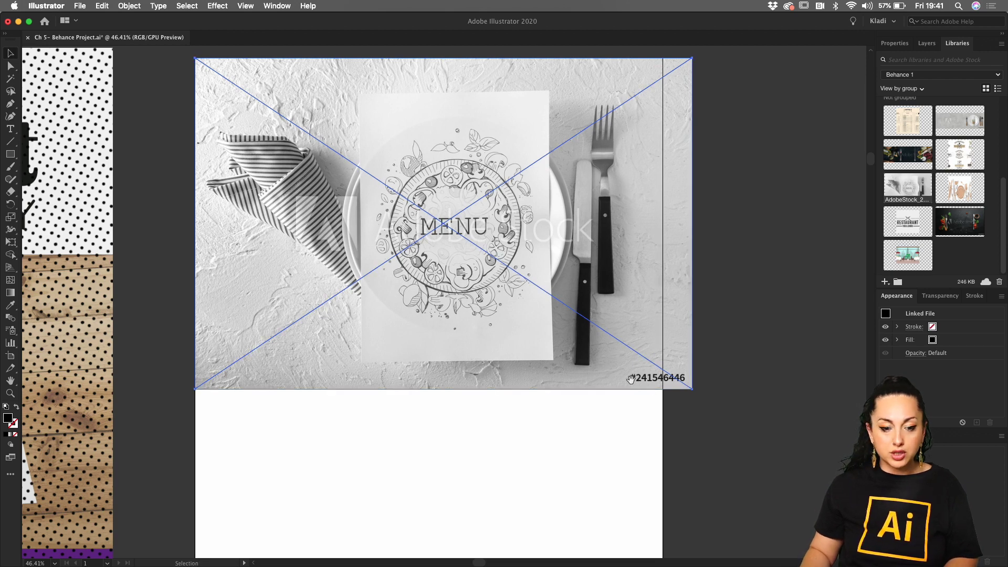
Move the MENU photo down from the artboard's top edge, centre it roughly across the artboard's width, and deselect it.
{"action": "left_click_drag", "start_coordinate": [580, 360], "coordinate": [679, 362]}
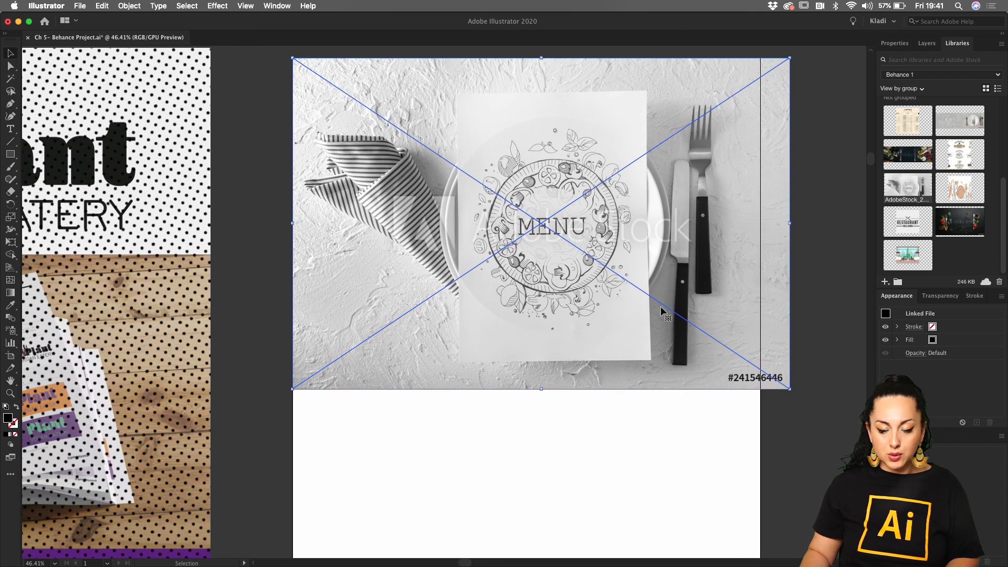
{"action": "left_click_drag", "start_coordinate": [630, 257], "coordinate": [620, 322]}
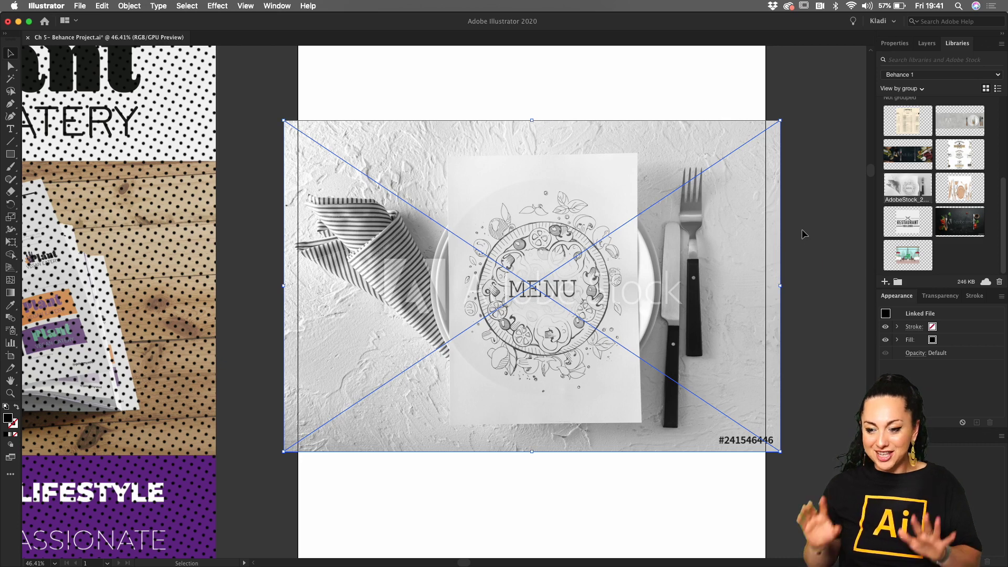
{"action": "scroll", "coordinate": [782, 229], "scroll_direction": "up", "scroll_amount": 5}
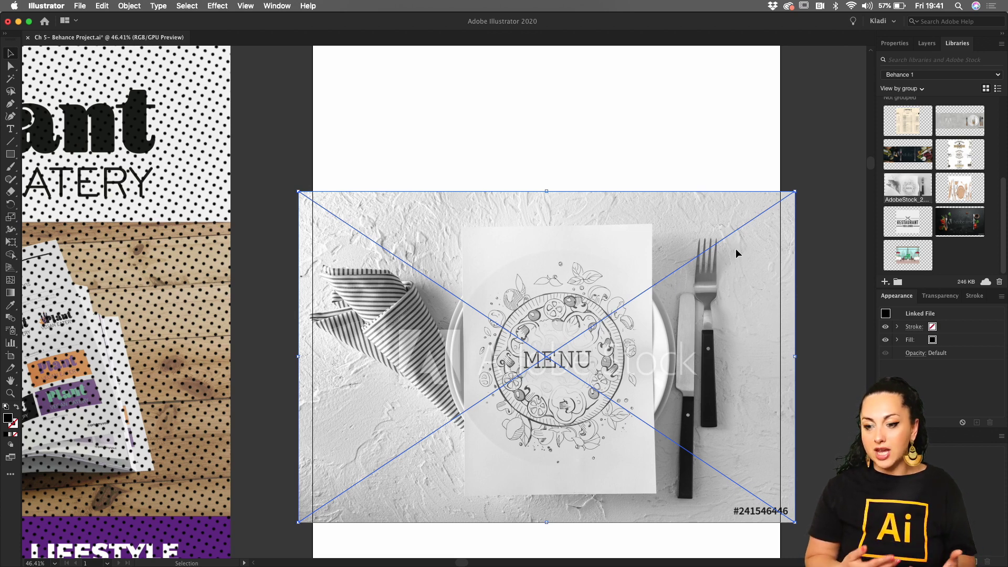
{"action": "left_click", "coordinate": [813, 144]}
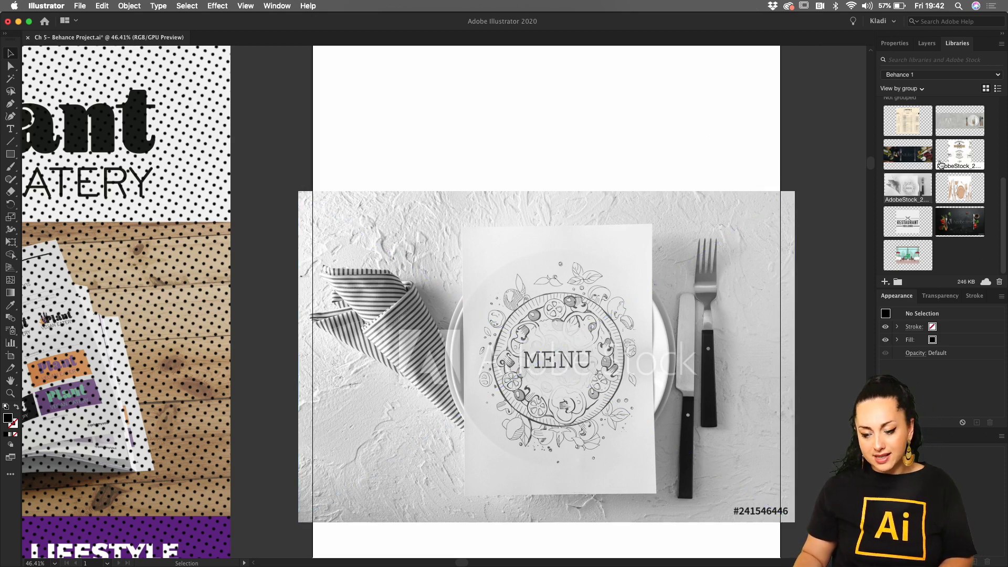
Add all six AdobeStock preview images from the Orange folder to the Behance 1 library and close the Finder window.
{"action": "scroll", "coordinate": [1001, 192], "scroll_direction": "up", "scroll_amount": 3}
{"action": "scroll", "coordinate": [987, 189], "scroll_direction": "down", "scroll_amount": 3}
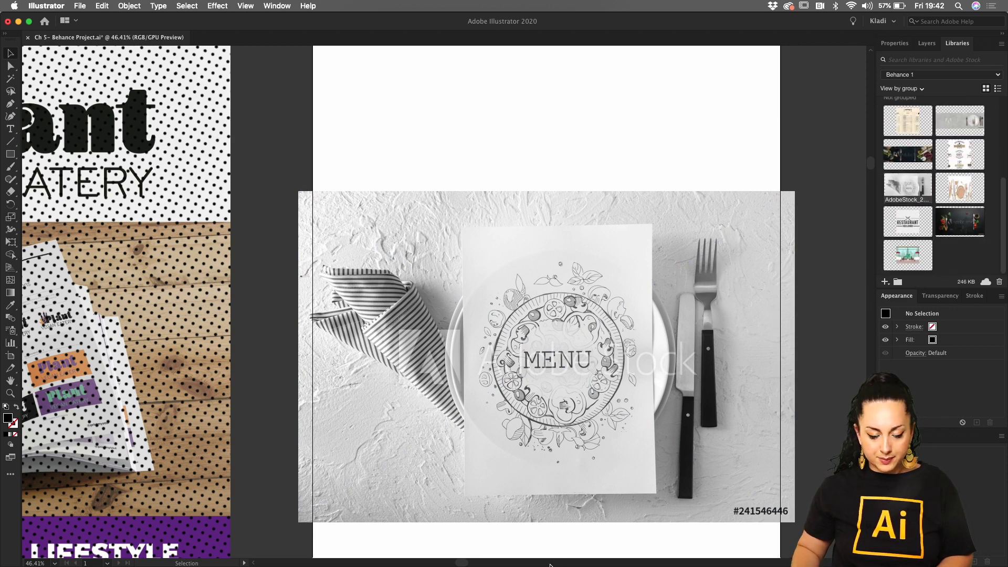
{"action": "mouse_move", "coordinate": [528, 566]}
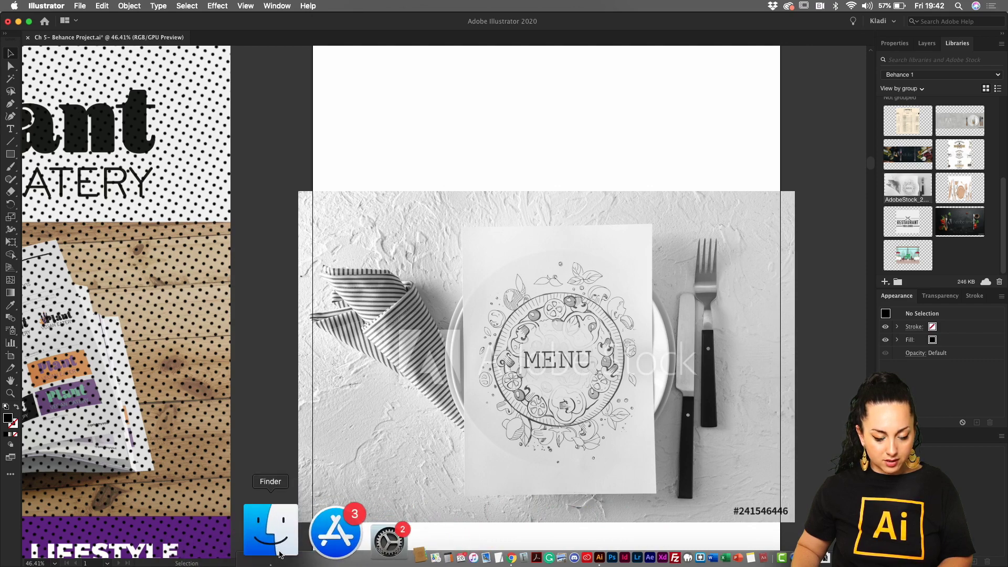
{"action": "left_click", "coordinate": [279, 553]}
{"action": "double_click", "coordinate": [645, 136]}
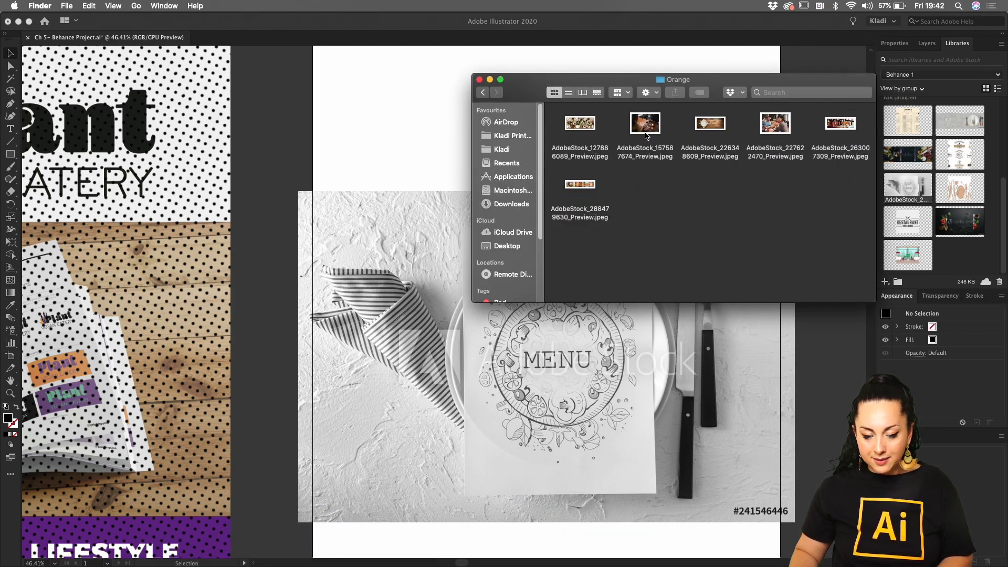
{"action": "left_click_drag", "start_coordinate": [569, 136], "coordinate": [859, 227]}
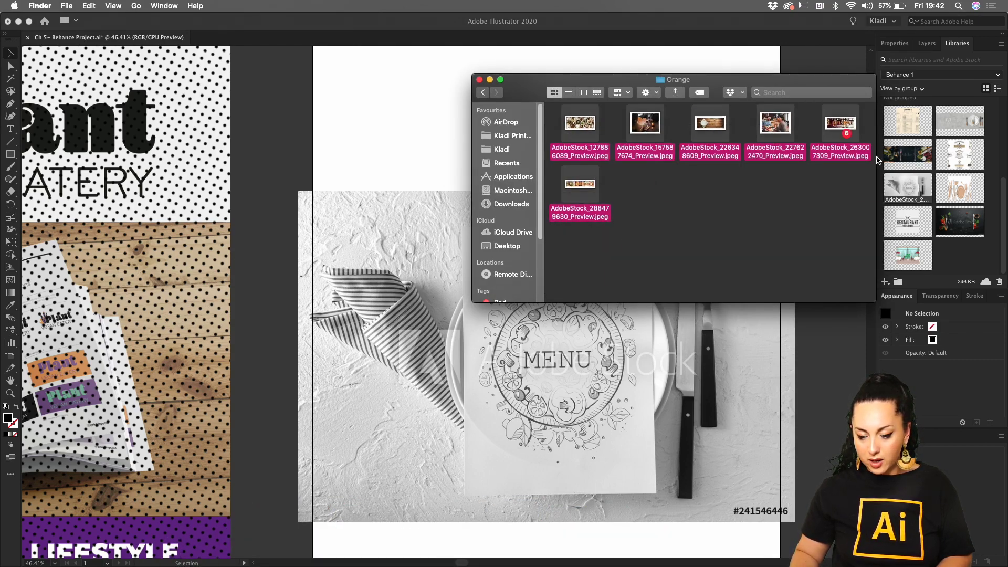
{"action": "left_click_drag", "start_coordinate": [843, 125], "coordinate": [943, 247]}
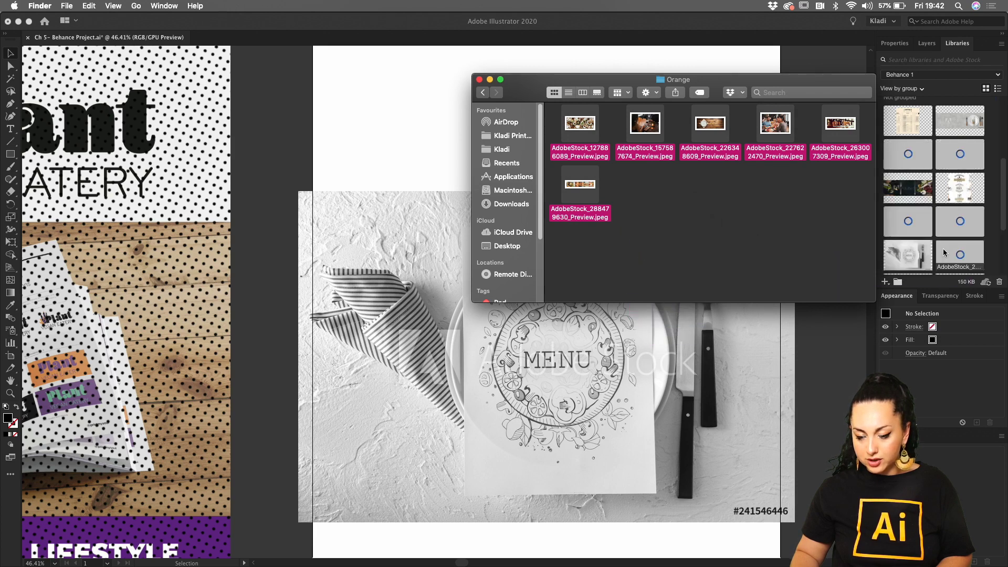
{"action": "left_click", "coordinate": [479, 79]}
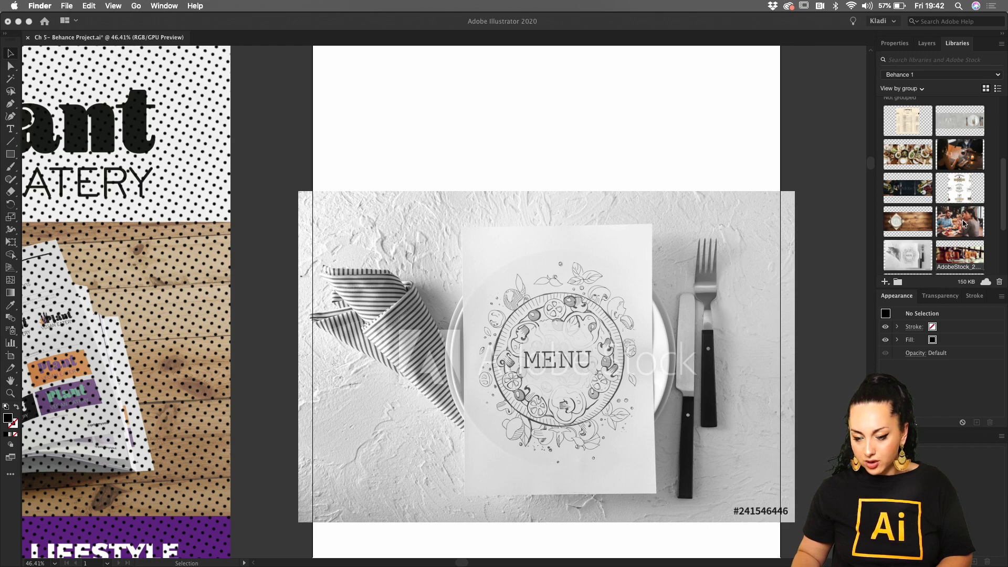
Place the photo of friends dining from the Behance 1 library on the artboard, directly below the MENU photo.
{"action": "left_click_drag", "start_coordinate": [964, 223], "coordinate": [687, 134]}
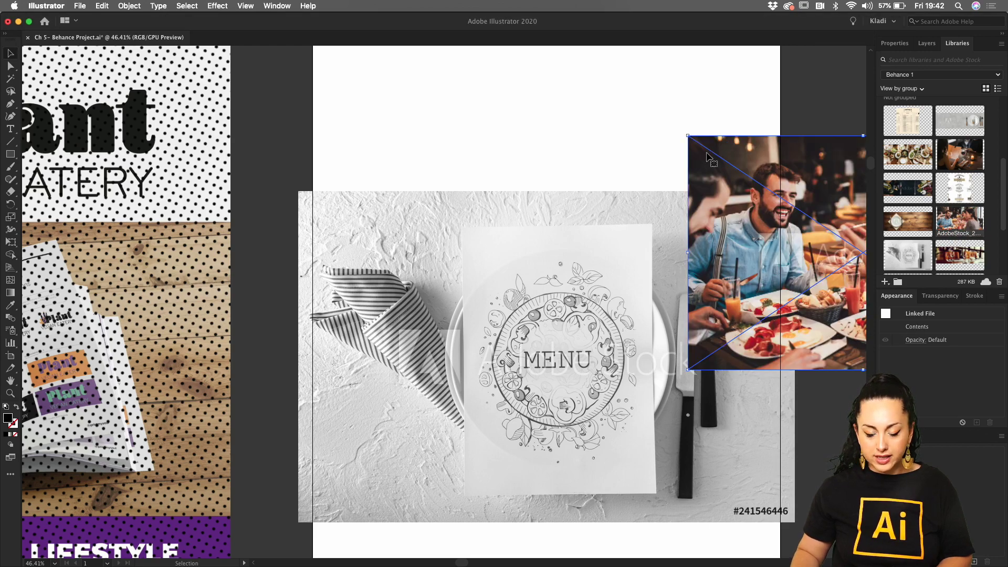
{"action": "scroll", "coordinate": [706, 156], "scroll_direction": "down", "scroll_amount": 3}
{"action": "scroll", "coordinate": [706, 156], "scroll_direction": "right", "scroll_amount": 10}
{"action": "scroll", "coordinate": [592, 54], "scroll_direction": "left", "scroll_amount": 3}
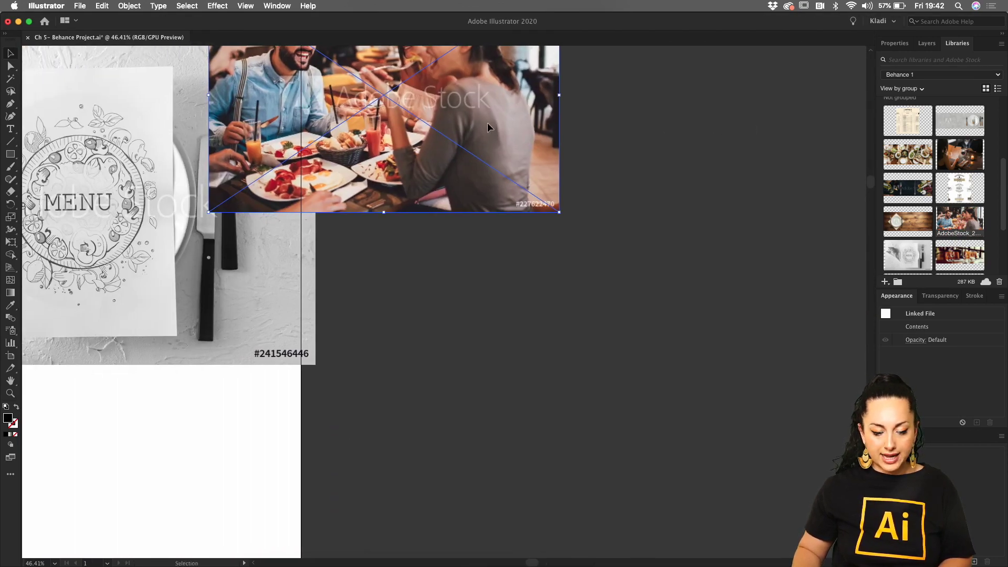
{"action": "left_click_drag", "start_coordinate": [488, 127], "coordinate": [392, 452]}
{"action": "left_click_drag", "start_coordinate": [406, 372], "coordinate": [436, 319]}
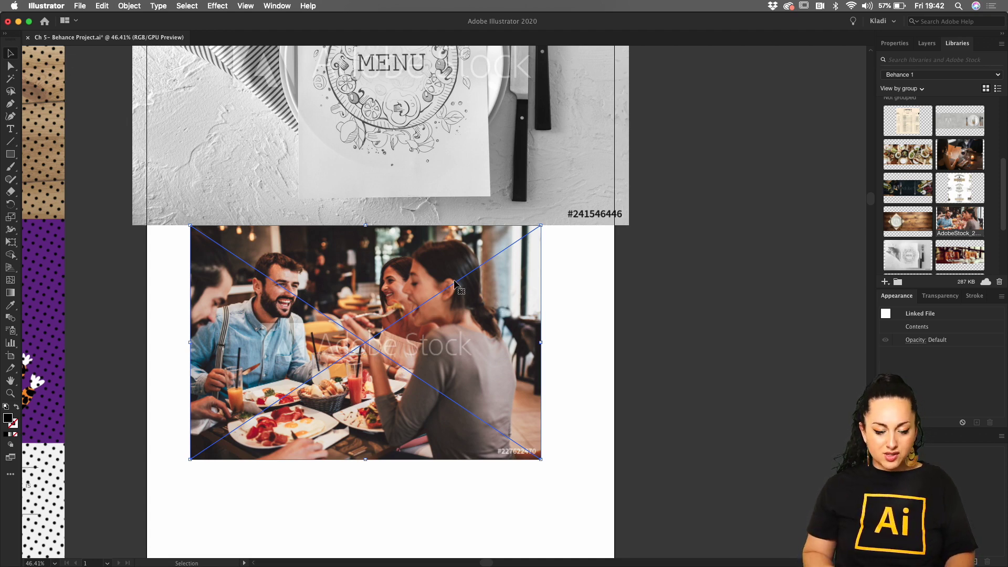
{"action": "scroll", "coordinate": [455, 283], "scroll_direction": "up", "scroll_amount": 3}
{"action": "scroll", "coordinate": [455, 284], "scroll_direction": "down", "scroll_amount": 2}
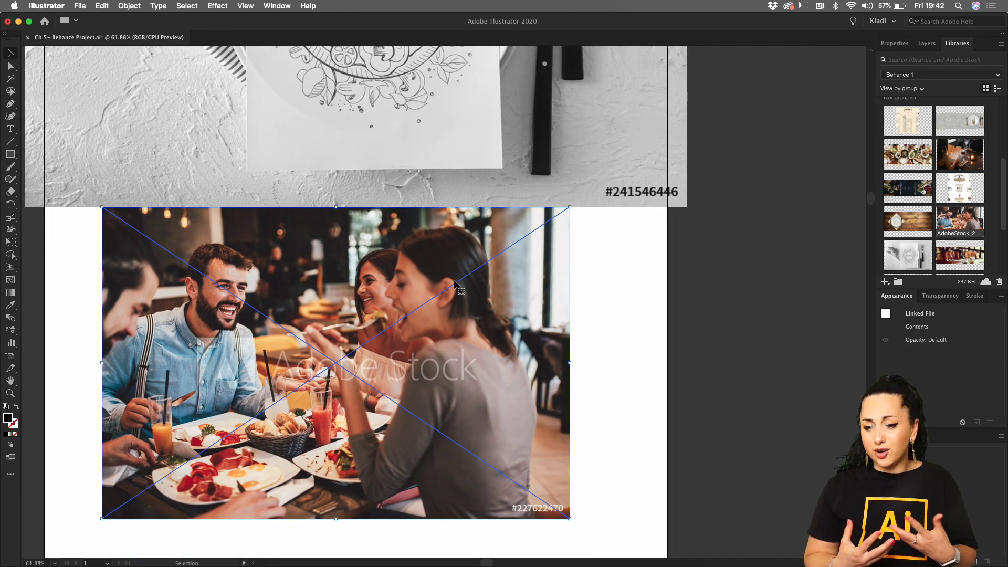
{"action": "double_click", "coordinate": [8, 418]}
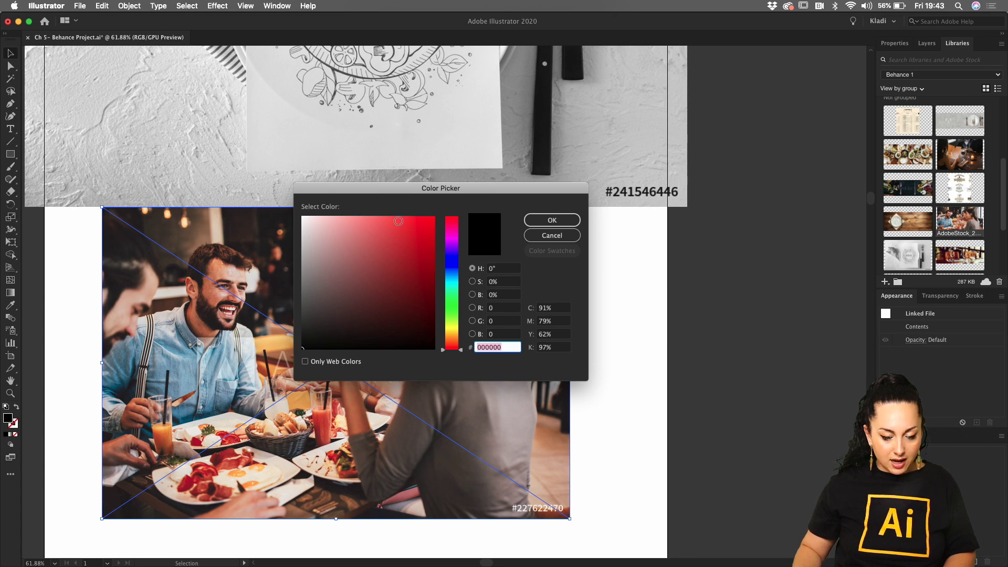
{"action": "left_click_drag", "start_coordinate": [398, 188], "coordinate": [546, 204]}
{"action": "left_click_drag", "start_coordinate": [602, 361], "coordinate": [602, 351]}
{"action": "left_click_drag", "start_coordinate": [546, 255], "coordinate": [551, 246]}
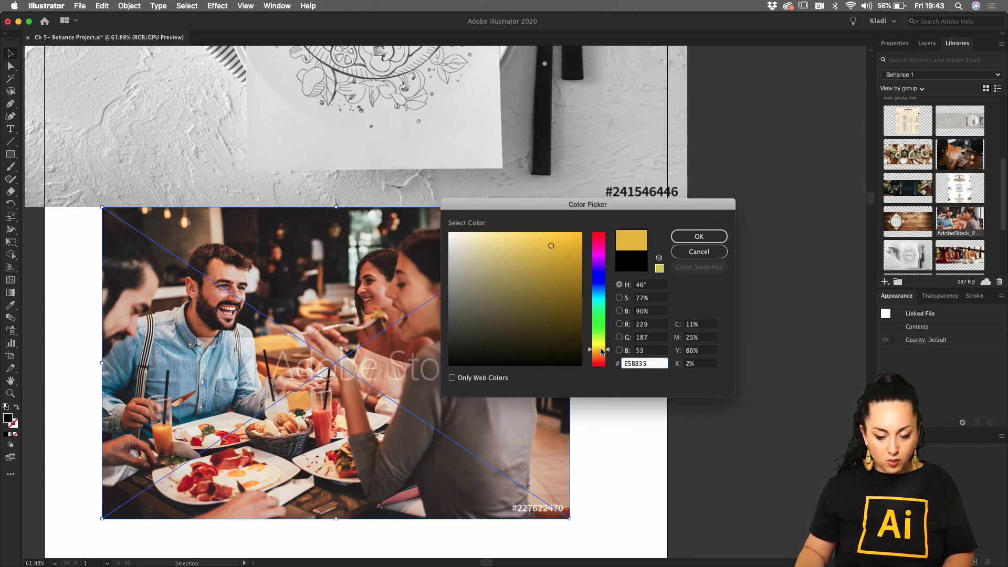
{"action": "left_click_drag", "start_coordinate": [602, 351], "coordinate": [602, 353]}
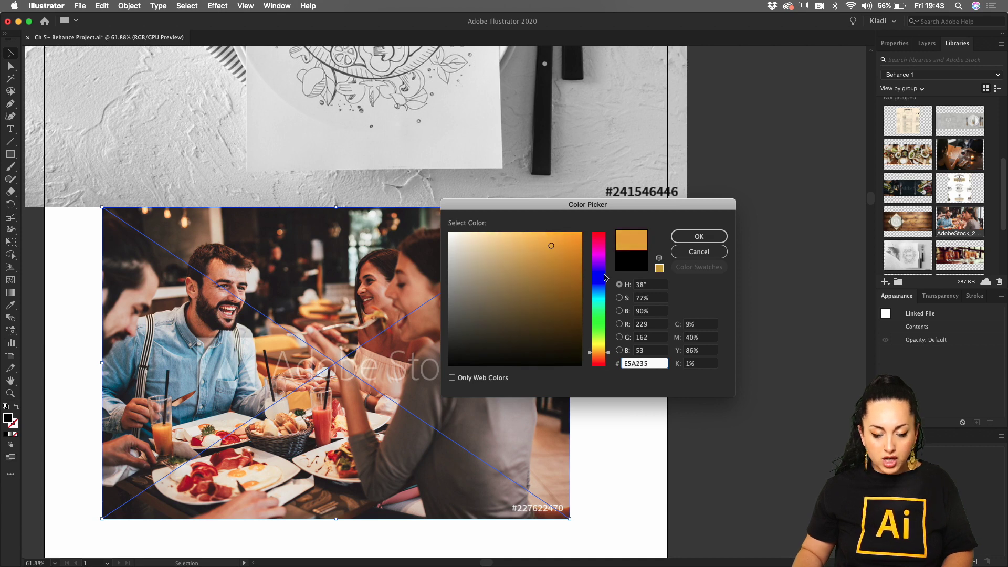
{"action": "left_click", "coordinate": [694, 250]}
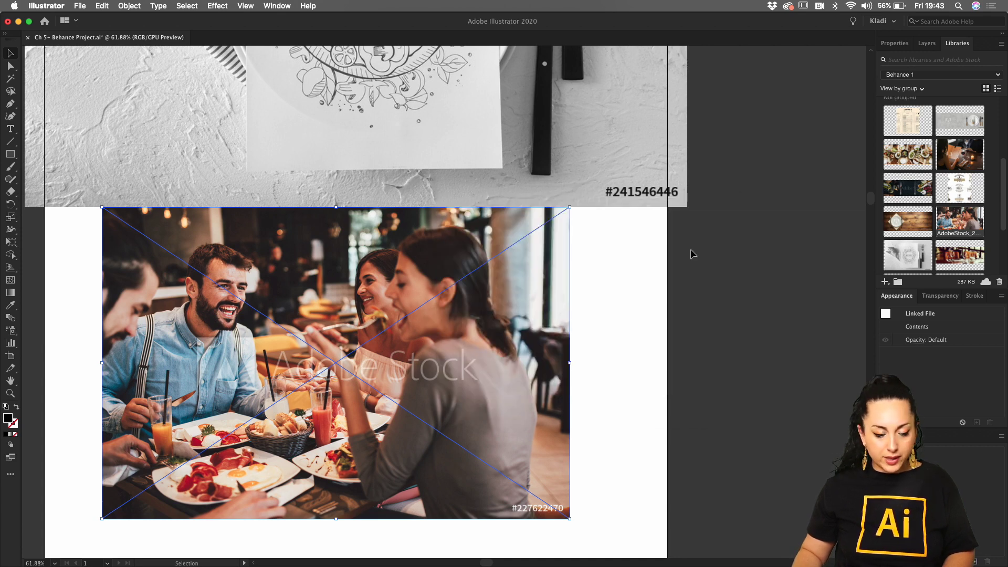
Sample a warm orange from the blurred restaurant background of the dining photo as the fill colour with the Eyedropper.
{"action": "left_click", "coordinate": [12, 306]}
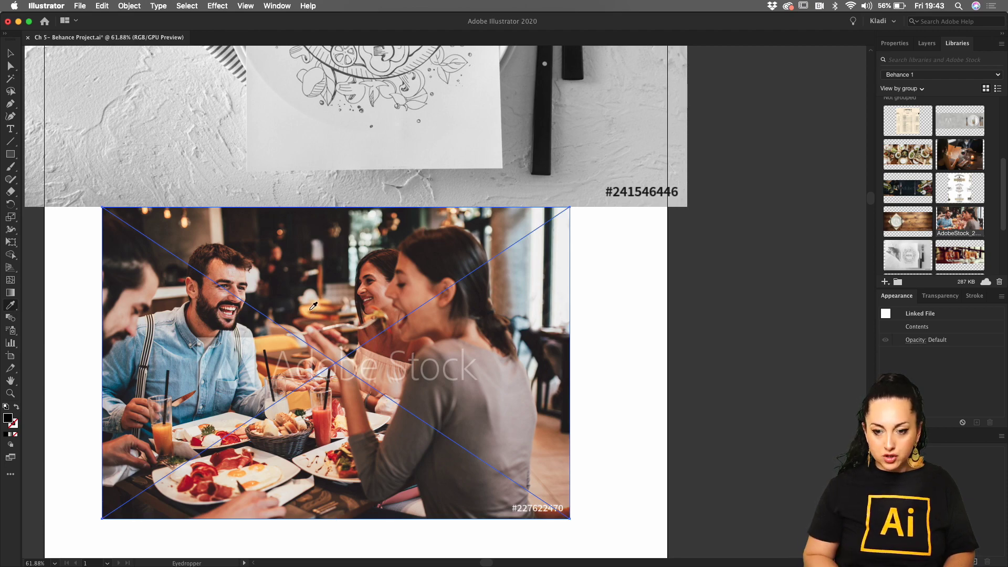
{"action": "scroll", "coordinate": [314, 306], "scroll_direction": "up", "scroll_amount": 5}
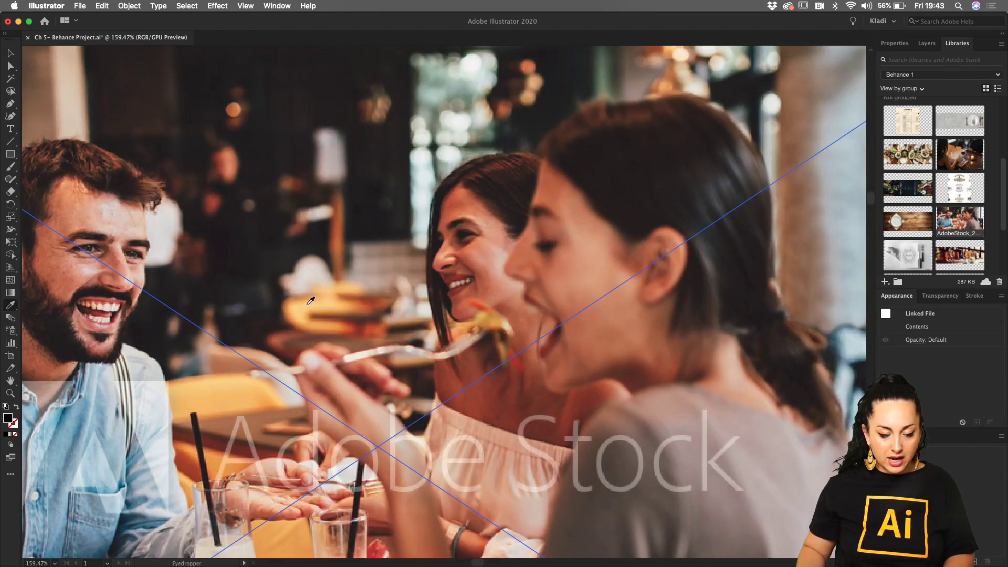
{"action": "left_click", "coordinate": [352, 304]}
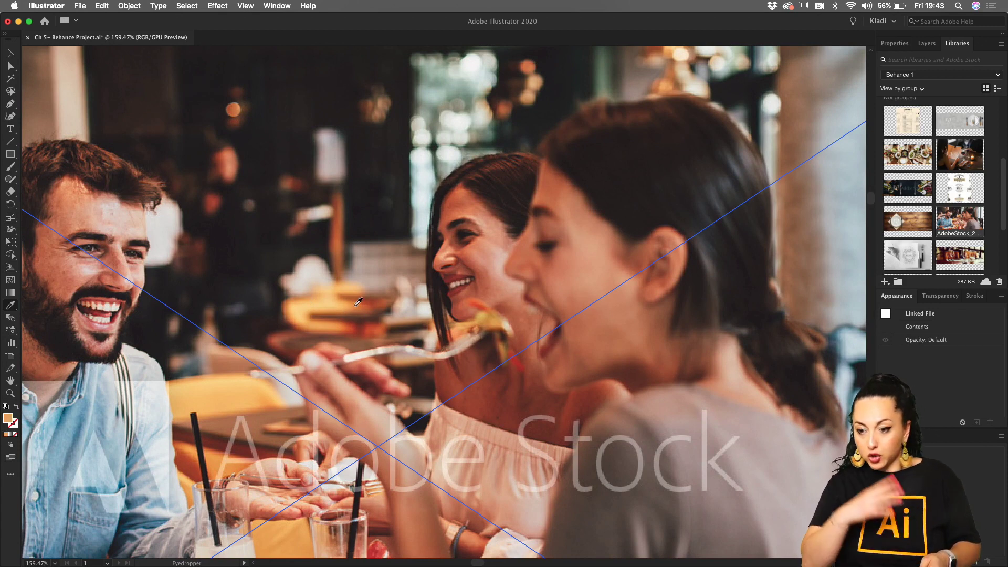
{"action": "key", "text": "super+0"}
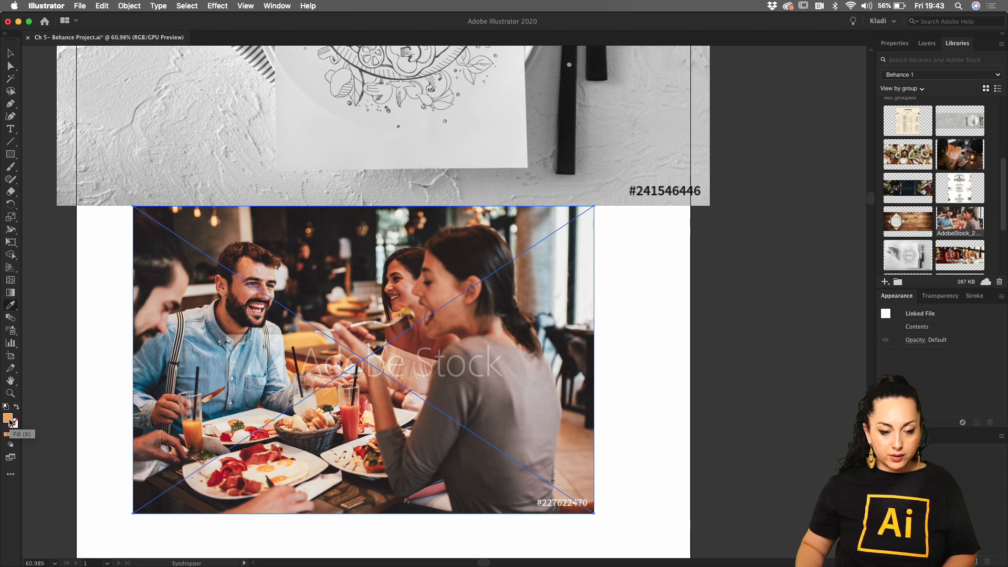
Open the Color Guide and enlarge it so its colour variations are easier to see.
{"action": "left_click", "coordinate": [221, 85], "text": "shift"}
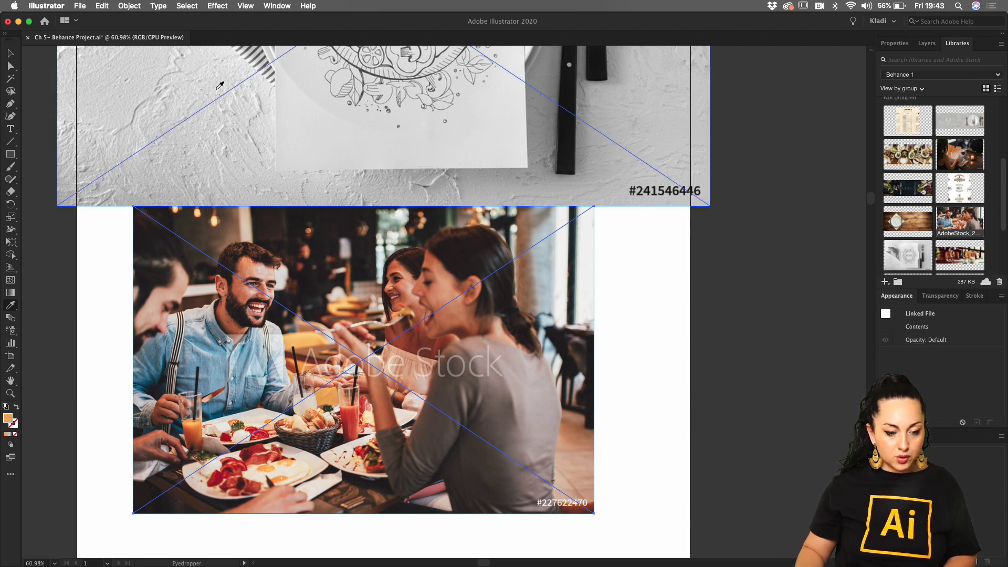
{"action": "left_click", "coordinate": [272, 5]}
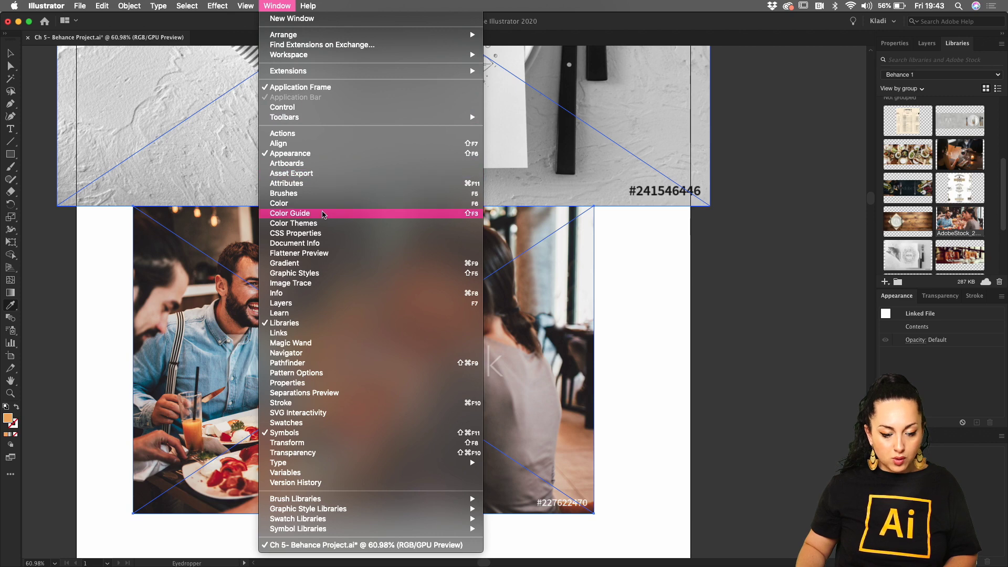
{"action": "left_click", "coordinate": [323, 214]}
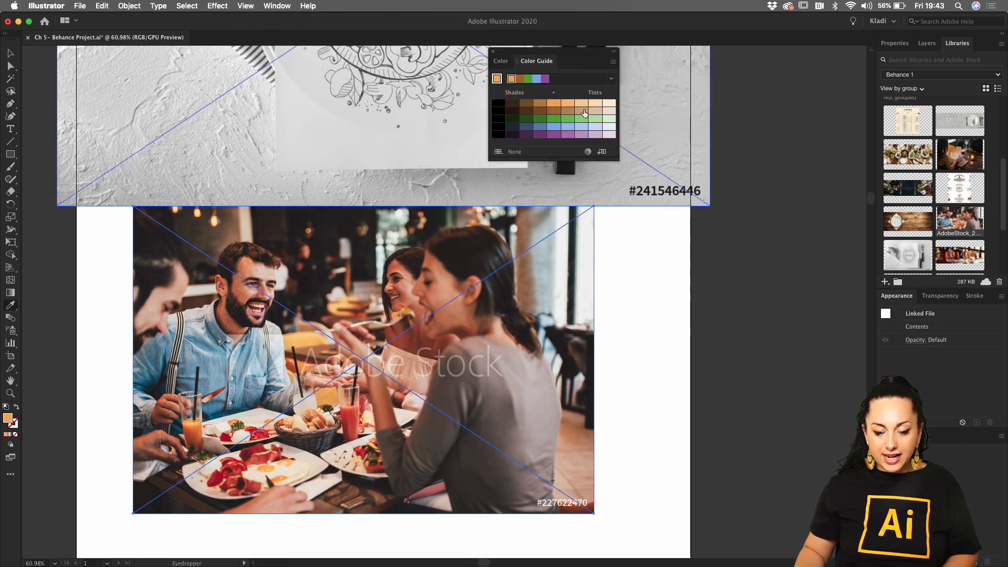
{"action": "left_click_drag", "start_coordinate": [614, 159], "coordinate": [697, 293]}
Browse the Color Guide's harmony rules for the sampled orange and apply Monochromatic.
{"action": "left_click", "coordinate": [690, 78]}
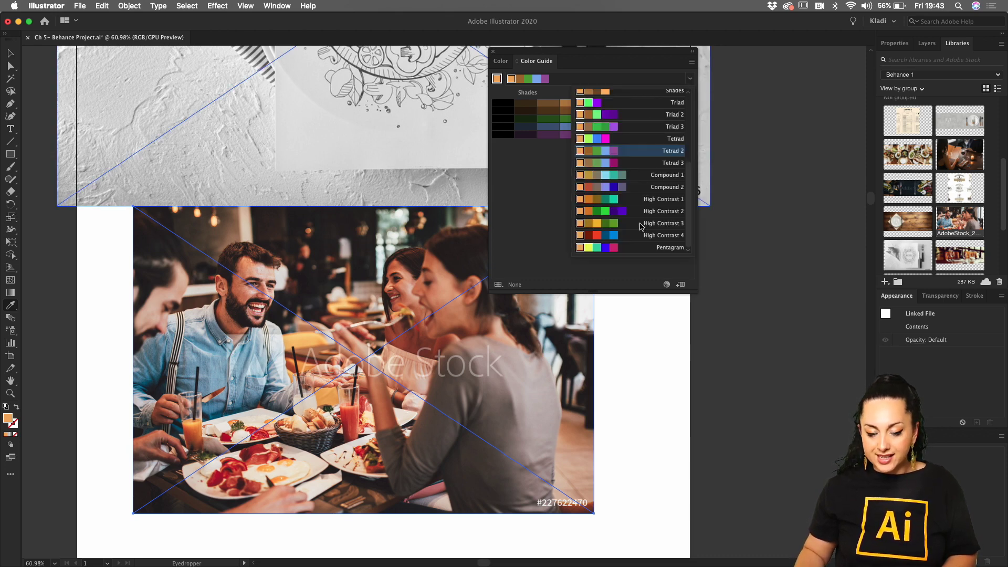
{"action": "scroll", "coordinate": [640, 227], "scroll_direction": "up", "scroll_amount": 4}
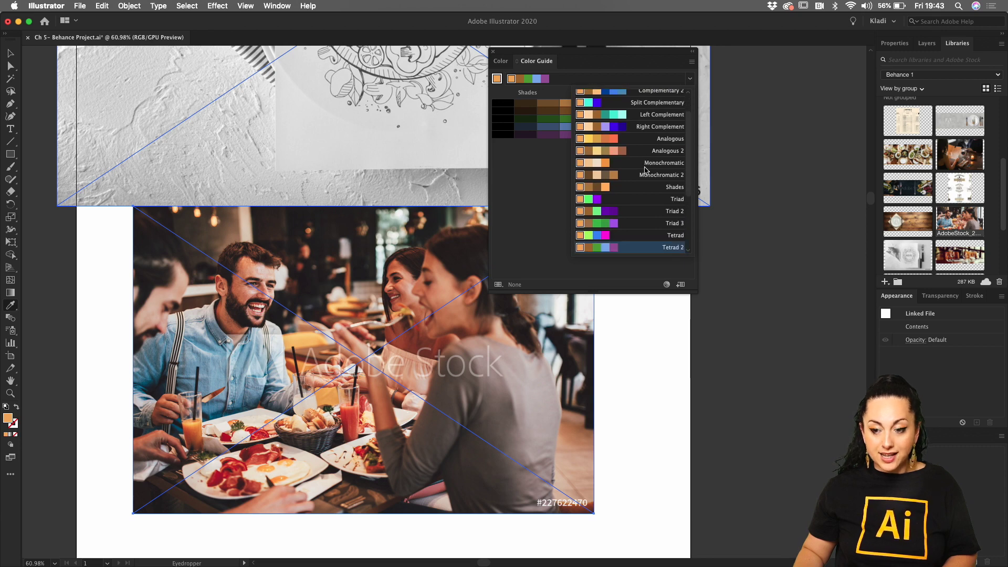
{"action": "scroll", "coordinate": [646, 175], "scroll_direction": "up", "scroll_amount": 1}
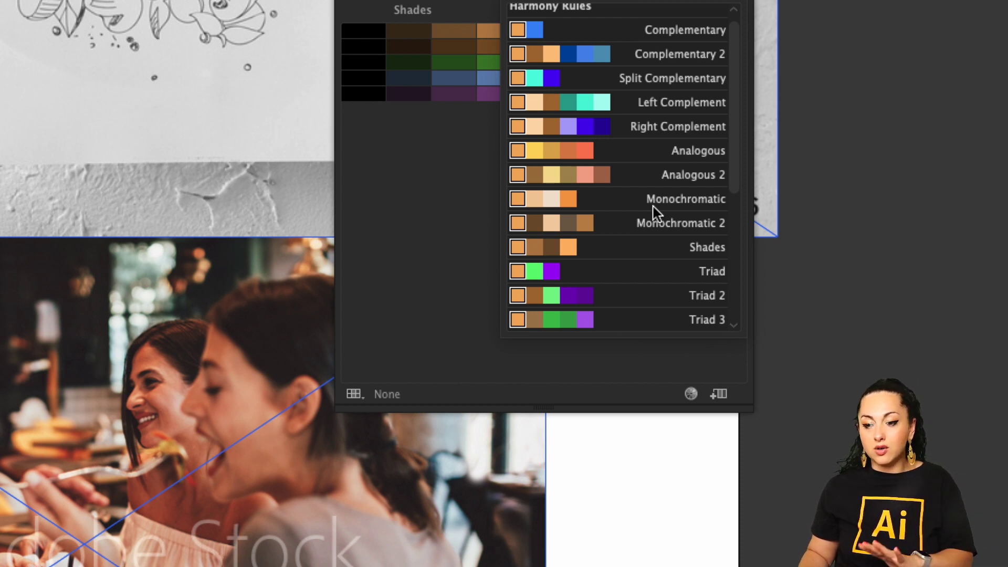
{"action": "scroll", "coordinate": [656, 210], "scroll_direction": "up", "scroll_amount": 1}
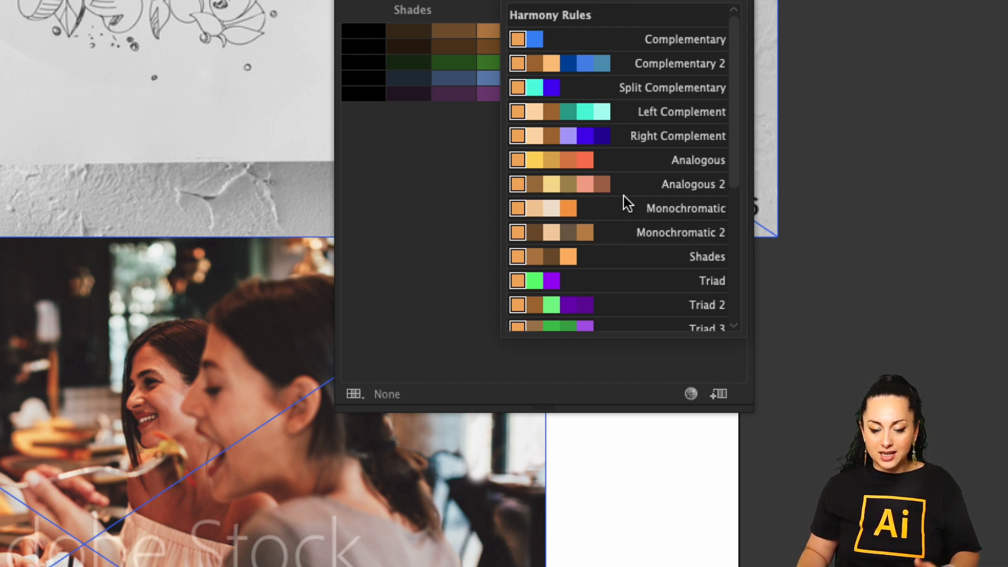
{"action": "left_click", "coordinate": [626, 204]}
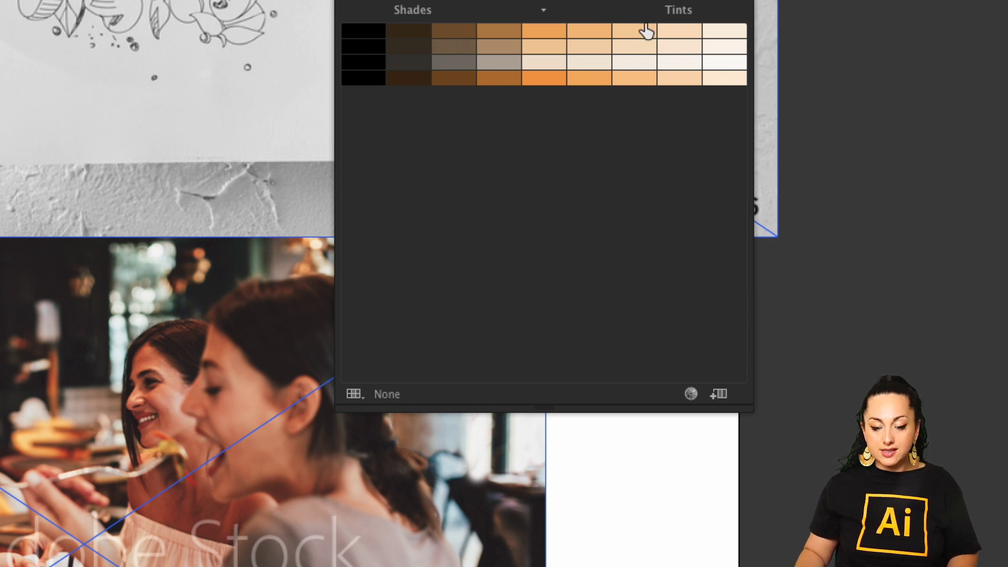
{"action": "key", "text": "v"}
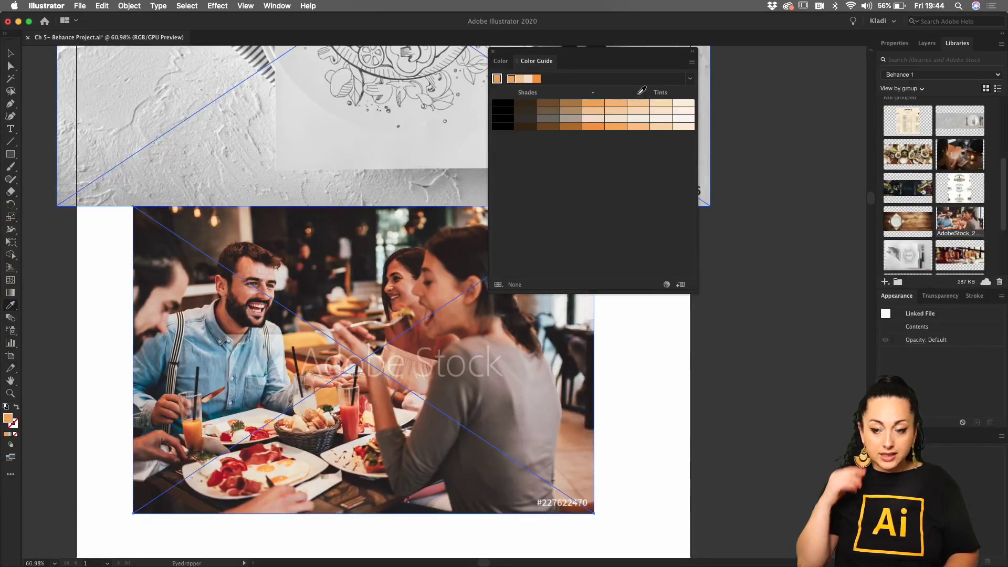
Apply the Complementary 2 harmony rule to the sampled orange and save the resulting colour group to the swatches.
{"action": "left_click", "coordinate": [690, 80]}
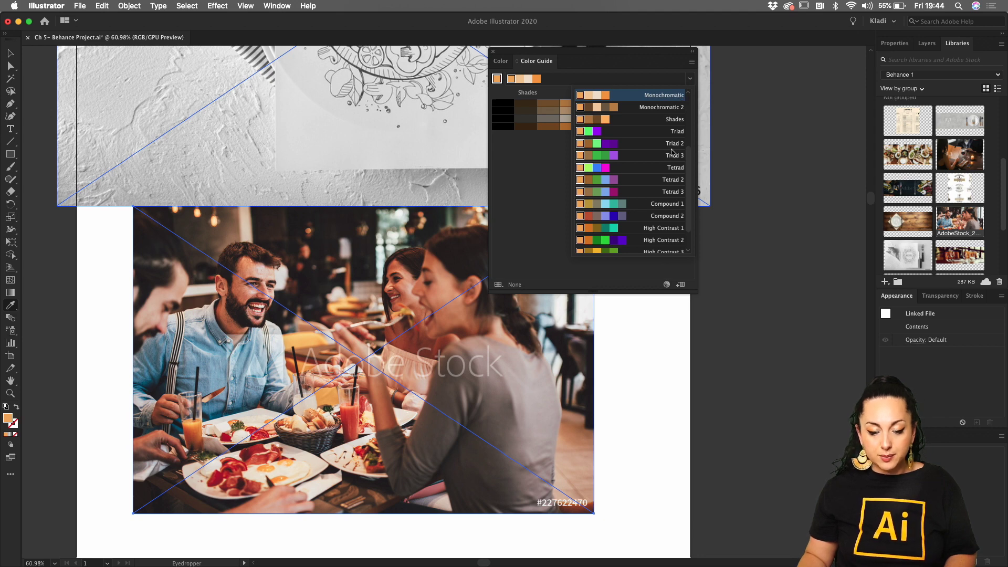
{"action": "scroll", "coordinate": [661, 134], "scroll_direction": "up", "scroll_amount": 5}
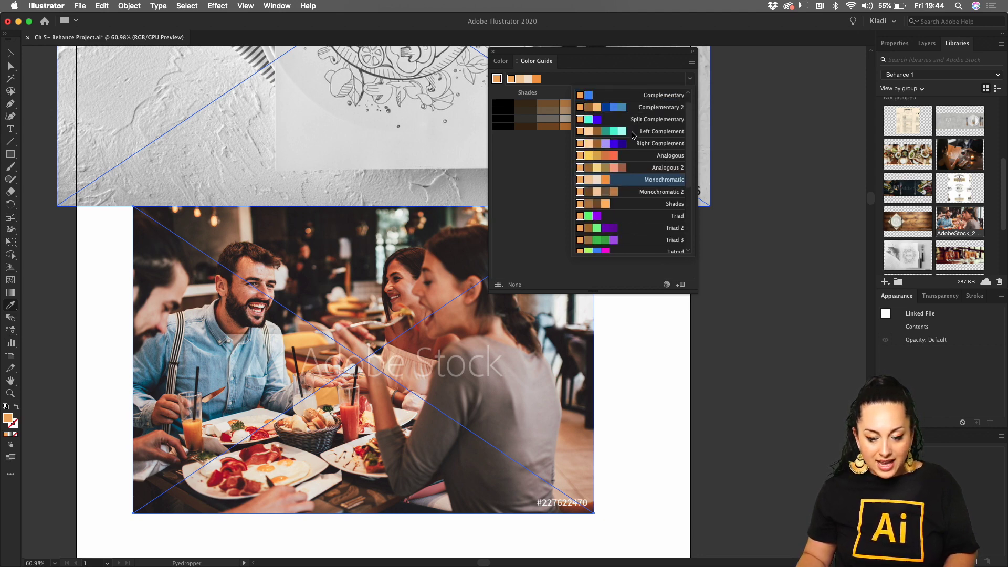
{"action": "left_click", "coordinate": [657, 107]}
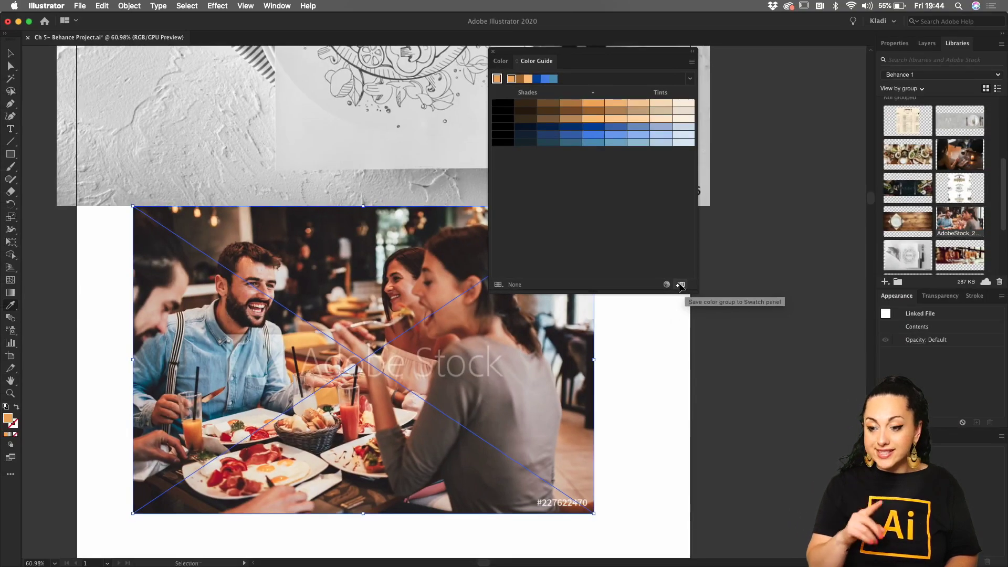
{"action": "left_click", "coordinate": [680, 283]}
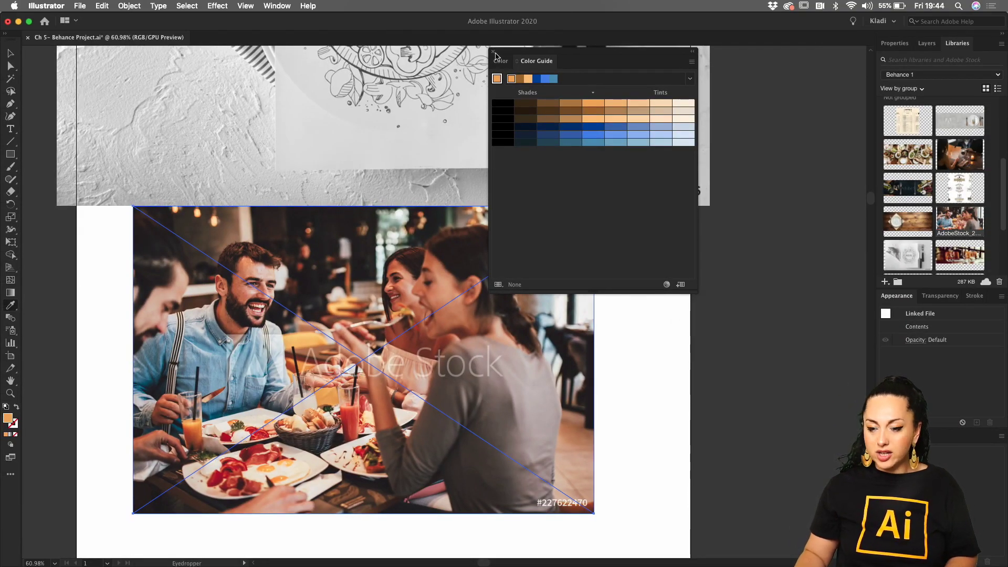
Move the Color Guide beside the docked Libraries panel and shrink it so both photos are uncovered.
{"action": "left_click_drag", "start_coordinate": [526, 51], "coordinate": [699, 32]}
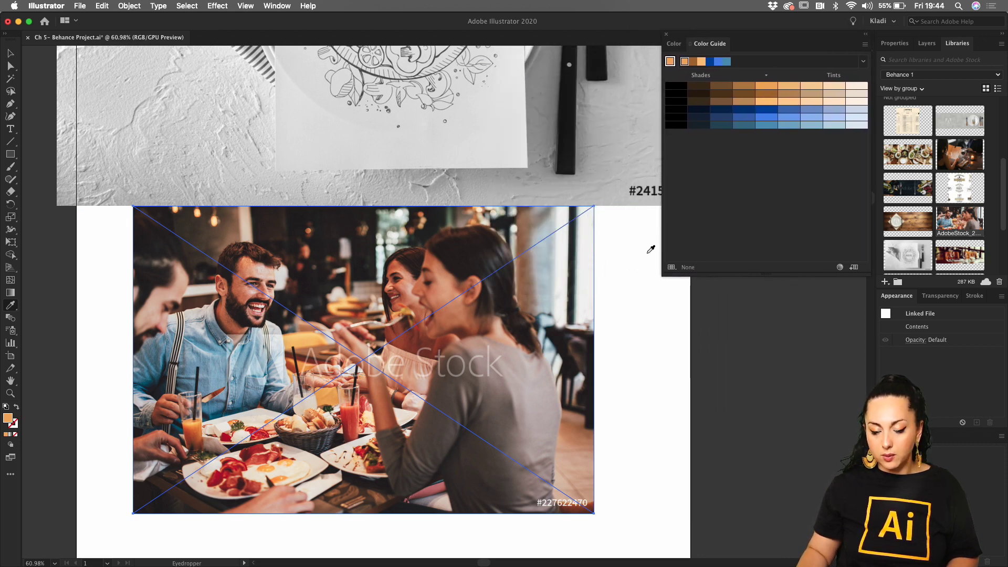
{"action": "key", "text": "v"}
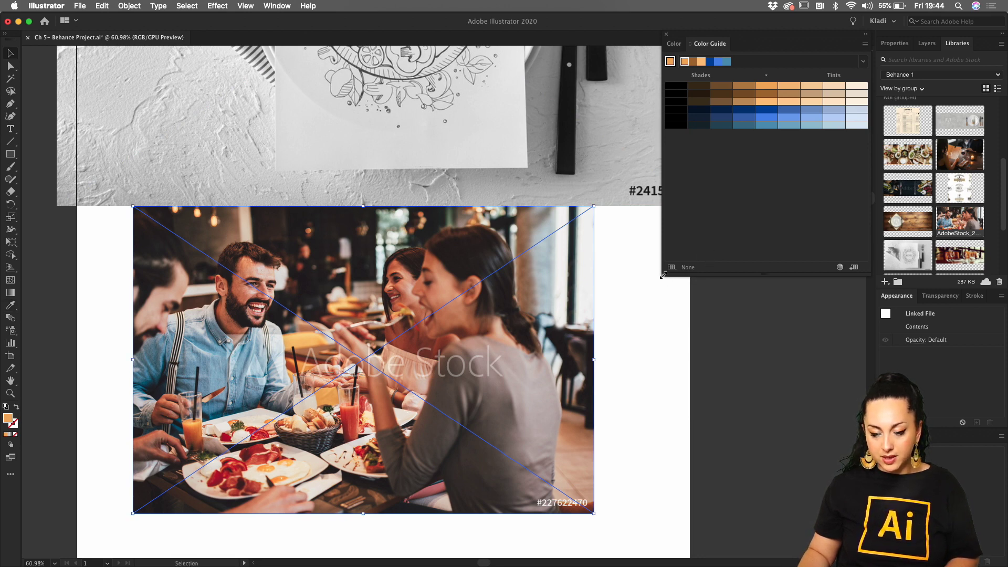
{"action": "left_click_drag", "start_coordinate": [664, 278], "coordinate": [771, 231]}
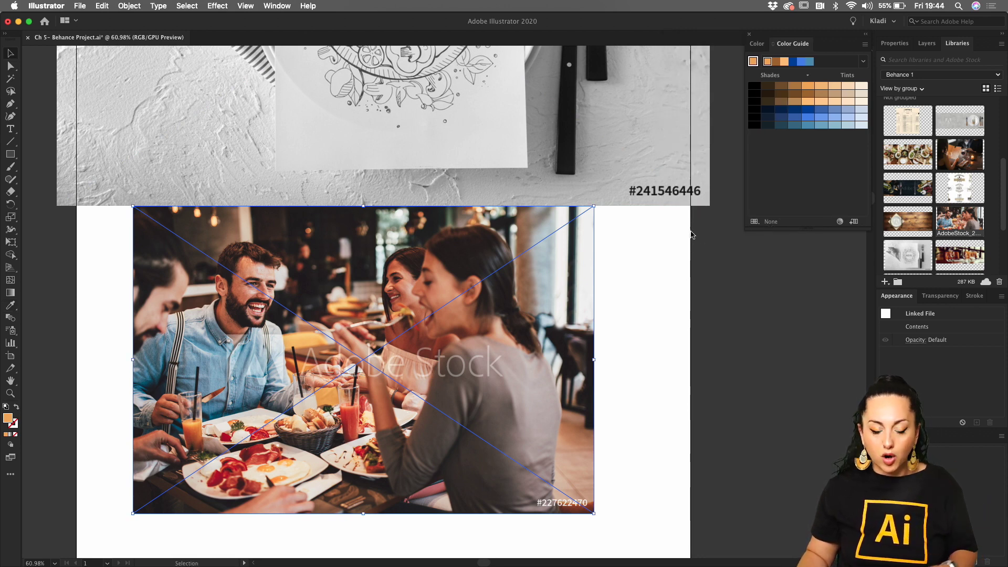
Open the Swatches panel and dock it directly beneath the Color Guide.
{"action": "left_click", "coordinate": [551, 137], "text": "shift"}
{"action": "left_click", "coordinate": [271, 7]}
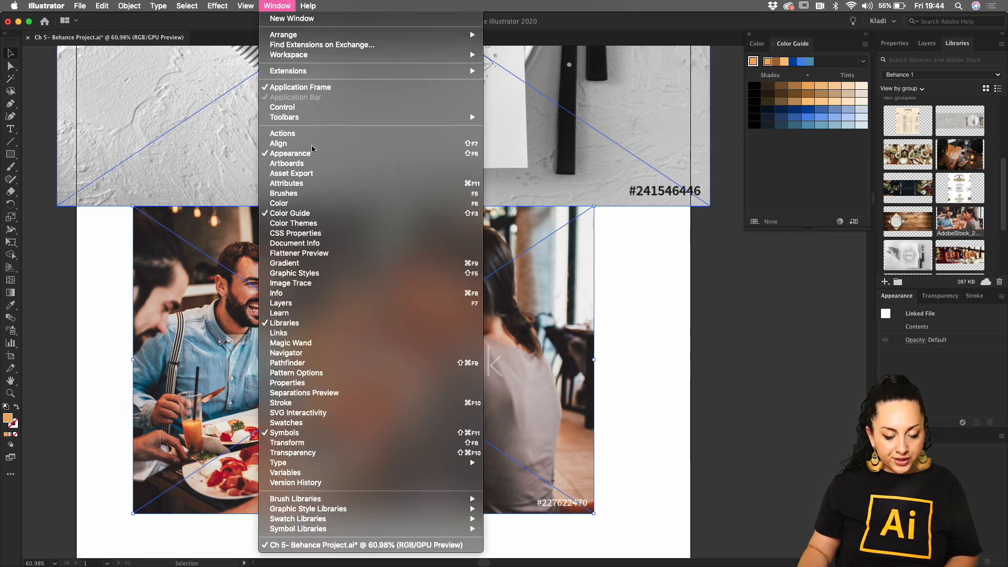
{"action": "left_click", "coordinate": [338, 426]}
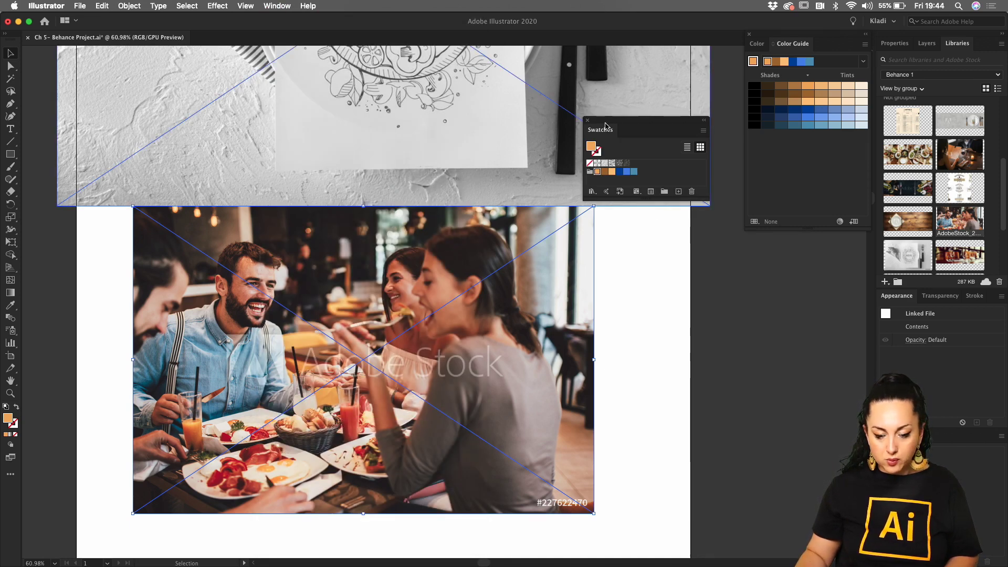
{"action": "left_click_drag", "start_coordinate": [607, 123], "coordinate": [768, 236]}
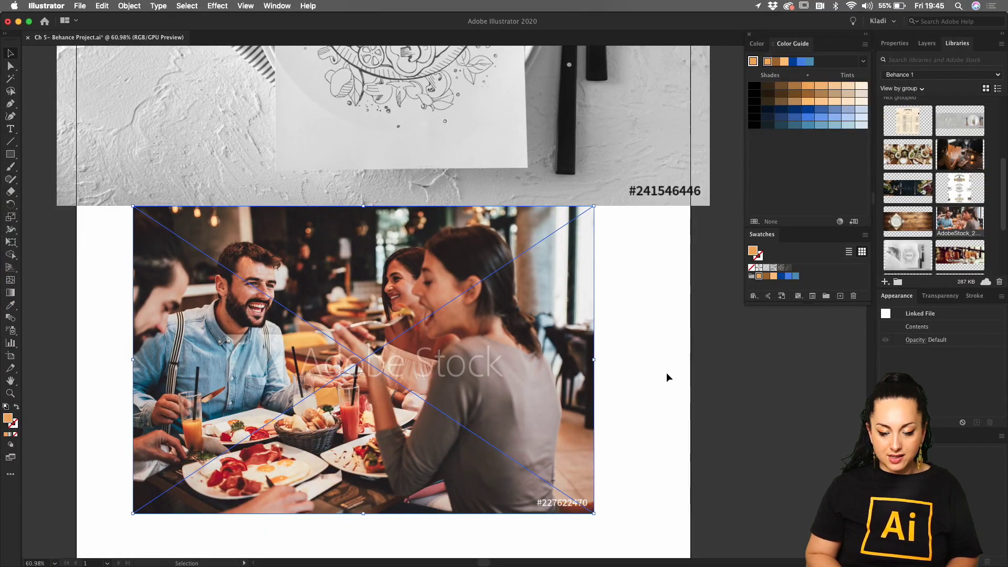
Move the restaurant photo down to leave a gap below the menu photo, and enlarge it to span slightly beyond the artboard's width.
{"action": "scroll", "coordinate": [667, 373], "scroll_direction": "down", "scroll_amount": 3}
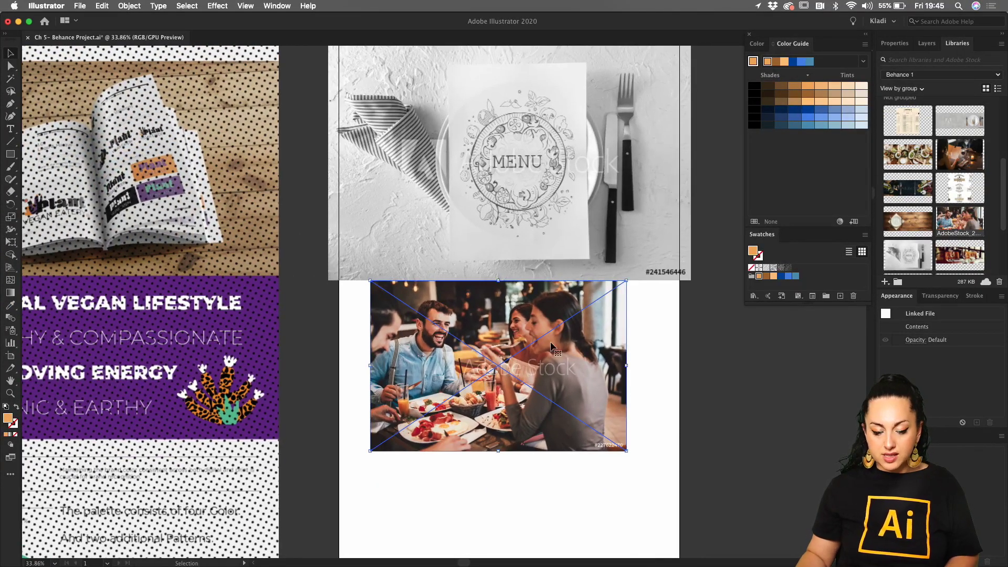
{"action": "left_click_drag", "start_coordinate": [565, 360], "coordinate": [561, 309]}
{"action": "scroll", "coordinate": [560, 310], "scroll_direction": "down", "scroll_amount": 2}
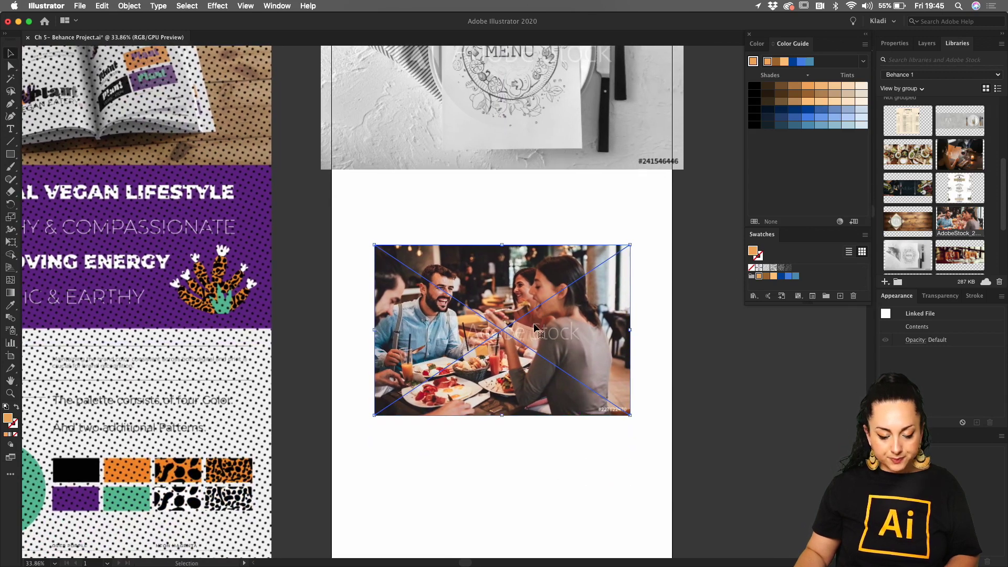
{"action": "left_click_drag", "start_coordinate": [629, 247], "coordinate": [652, 231]}
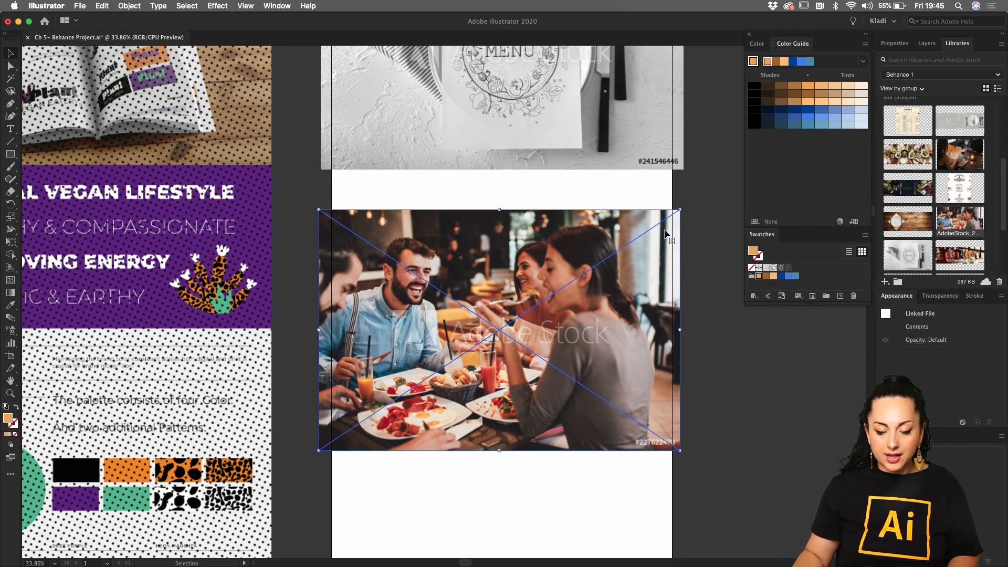
Draw a rectangle about 817 × 116 mm across the gap between the menu photo and the restaurant photo.
{"action": "scroll", "coordinate": [663, 227], "scroll_direction": "down", "scroll_amount": 2}
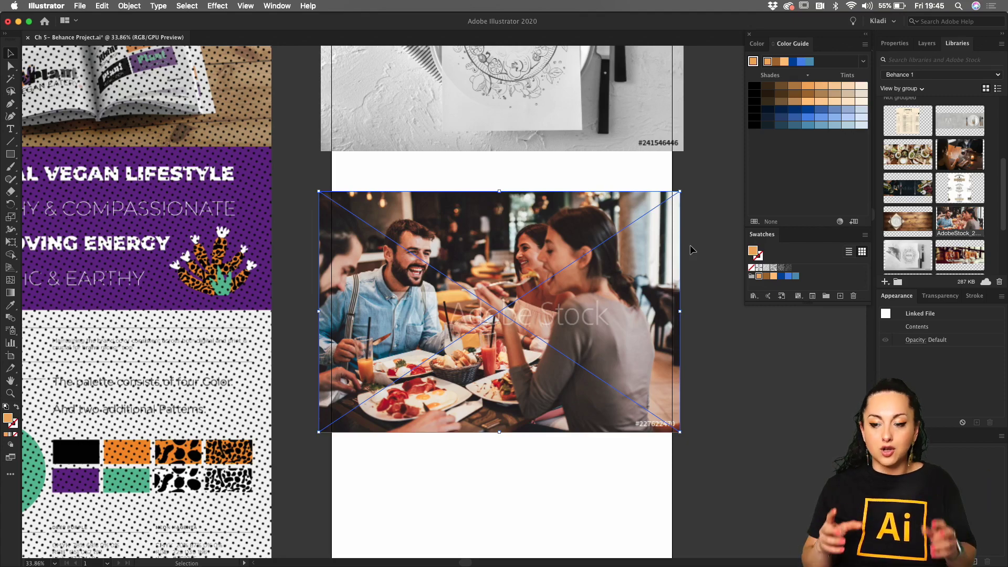
{"action": "scroll", "coordinate": [660, 330], "scroll_direction": "down", "scroll_amount": 3}
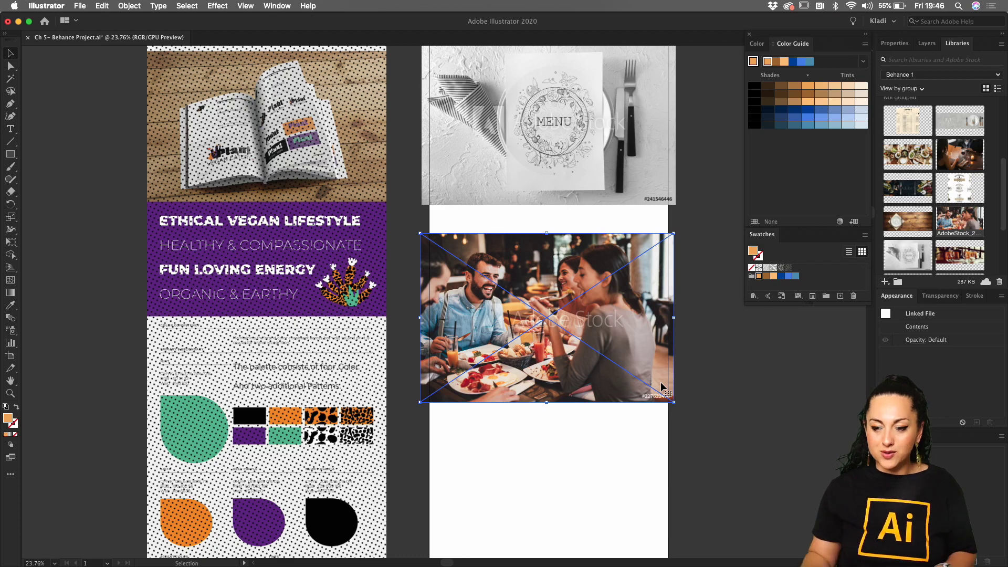
{"action": "left_click_drag", "start_coordinate": [695, 318], "coordinate": [637, 376]}
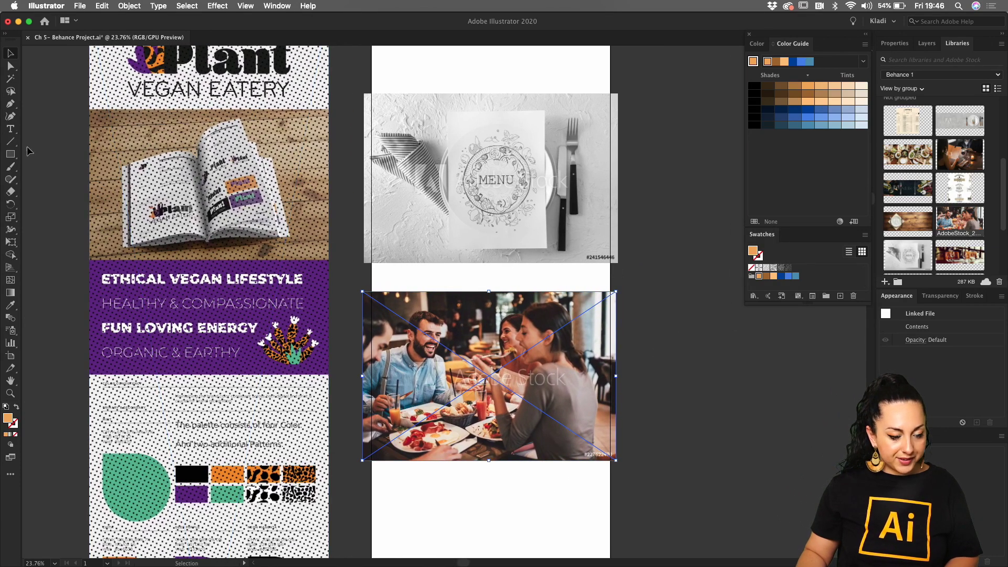
{"action": "left_click", "coordinate": [12, 156]}
{"action": "mouse_move", "coordinate": [347, 254]}
{"action": "left_mouse_down"}
{"action": "mouse_move", "coordinate": [522, 297]}
{"action": "mouse_move", "coordinate": [637, 295]}
{"action": "left_mouse_up"}
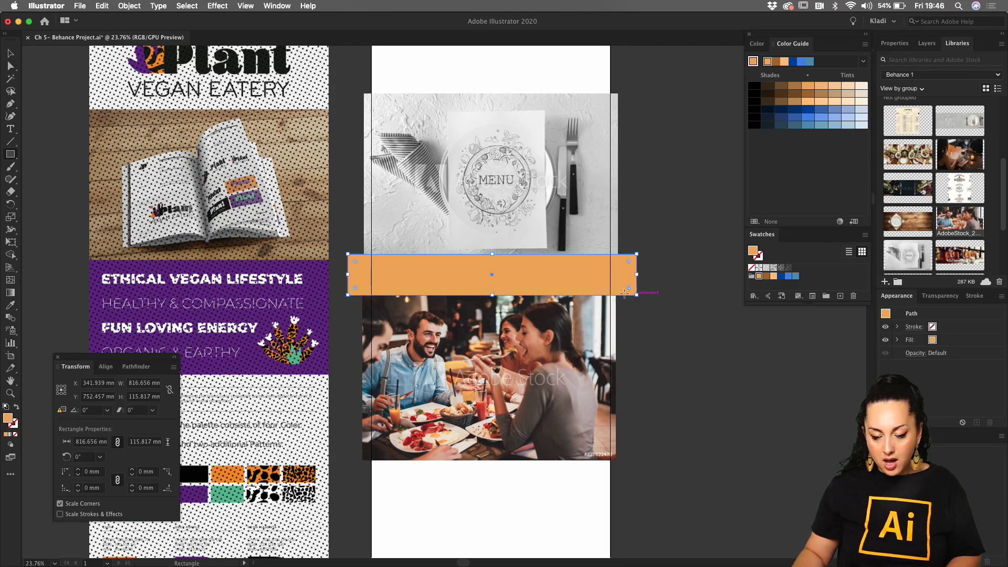
Try a blue palette swatch on the rectangle, settle on the light orange R=255 G=191 B=120 fill, and deselect it.
{"action": "left_click", "coordinate": [788, 276]}
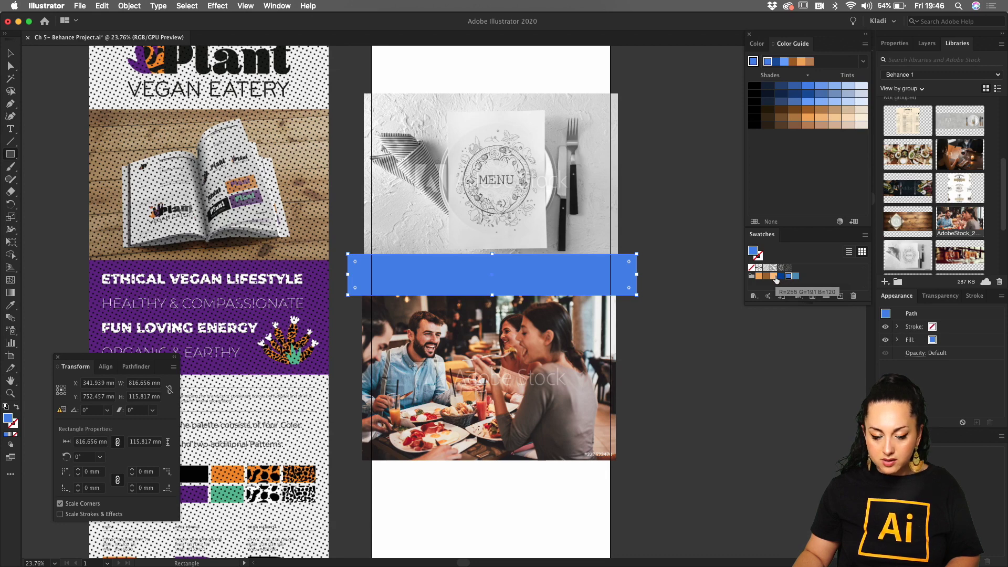
{"action": "left_click", "coordinate": [773, 276]}
{"action": "key", "text": "v"}
{"action": "left_click", "coordinate": [673, 291]}
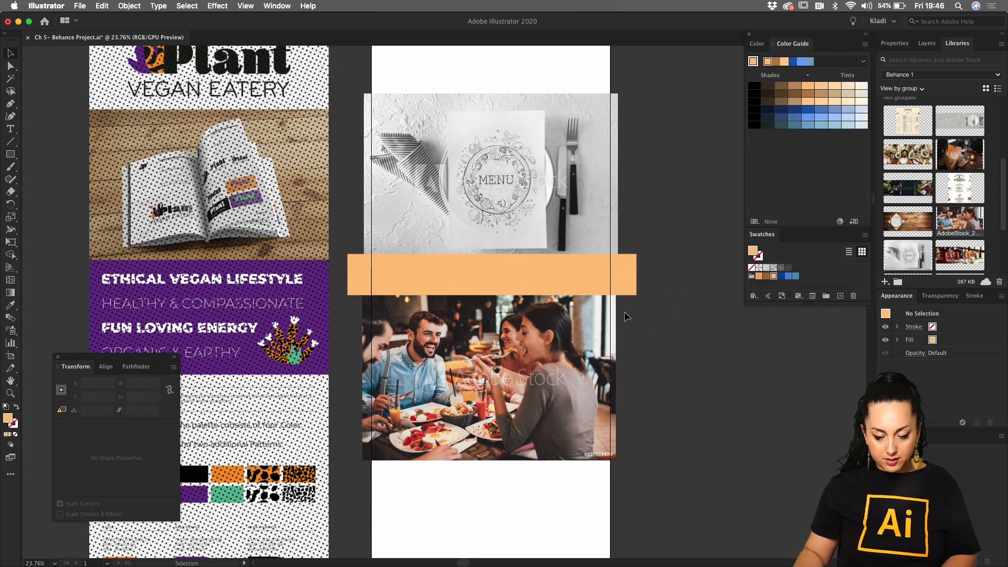
Nudge the restaurant photo into line with the menu photo and paste a copy of the orange rectangle in front of the original.
{"action": "left_click_drag", "start_coordinate": [610, 335], "coordinate": [612, 335]}
{"action": "left_click", "coordinate": [653, 314]}
{"action": "left_click", "coordinate": [634, 277]}
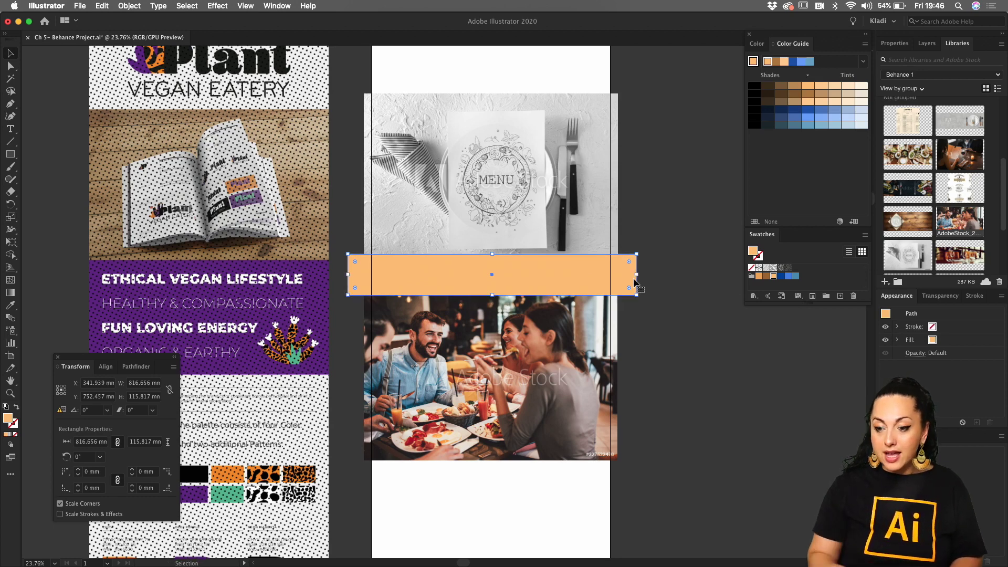
{"action": "left_click", "coordinate": [102, 6]}
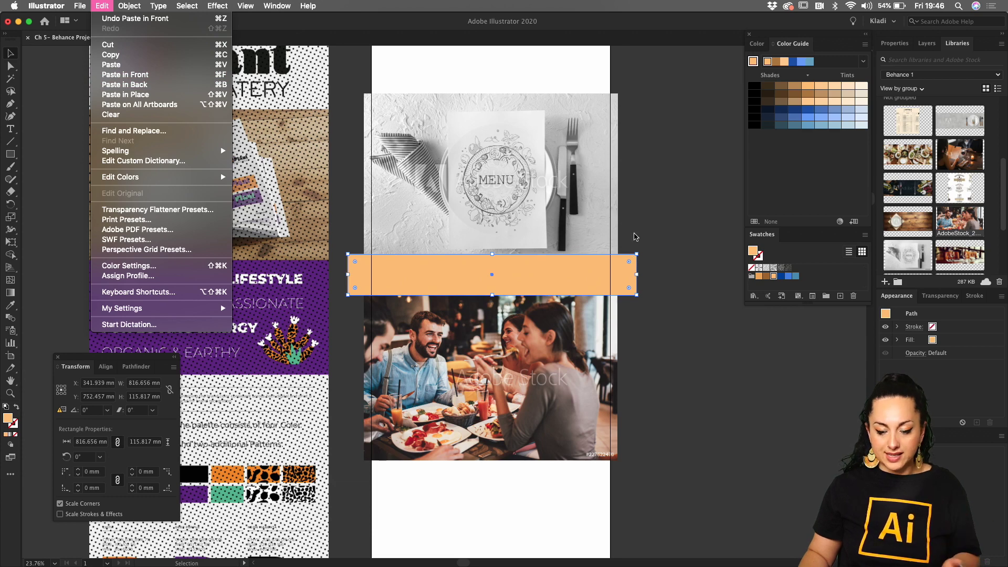
{"action": "left_click", "coordinate": [632, 220]}
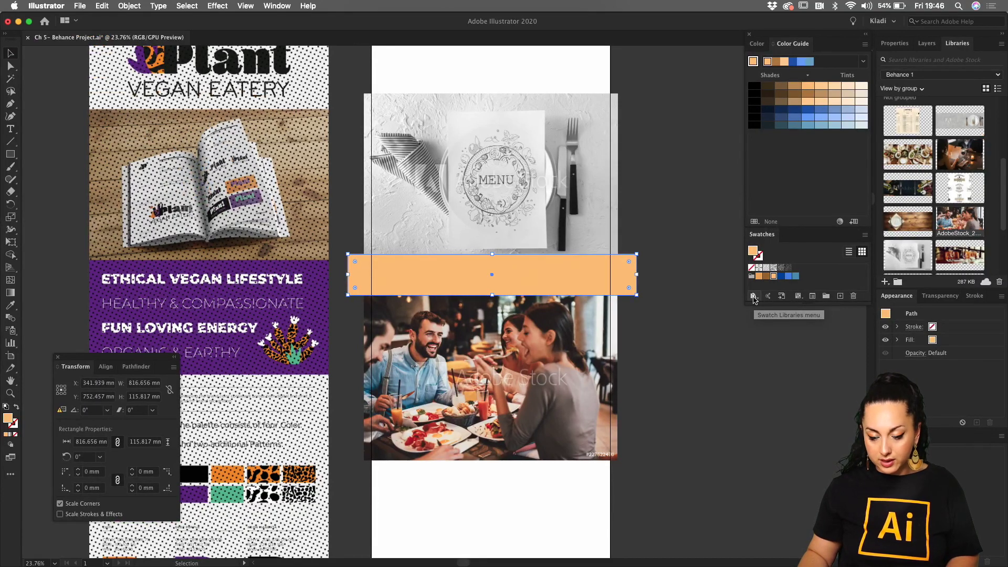
Load the Basic Graphics_Textures swatch library, try Sticks on the rectangle copy, and fill it with the dense dark texture instead.
{"action": "left_click", "coordinate": [753, 297]}
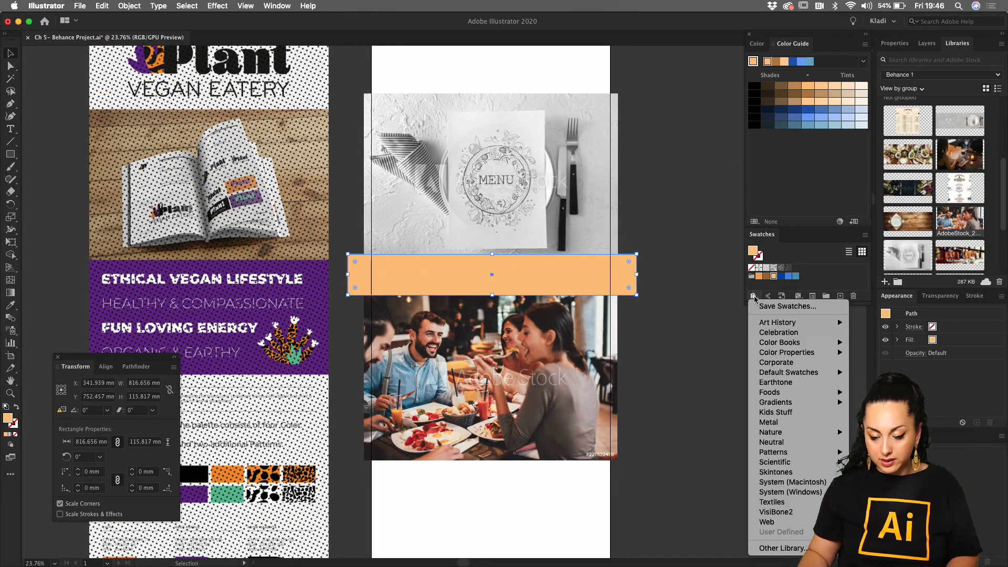
{"action": "mouse_move", "coordinate": [810, 456]}
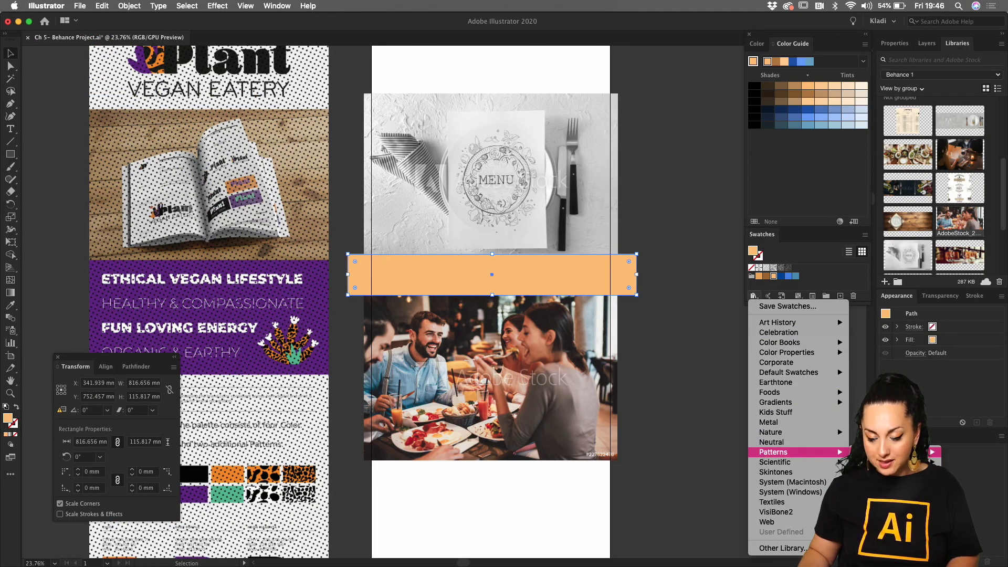
{"action": "mouse_move", "coordinate": [887, 452]}
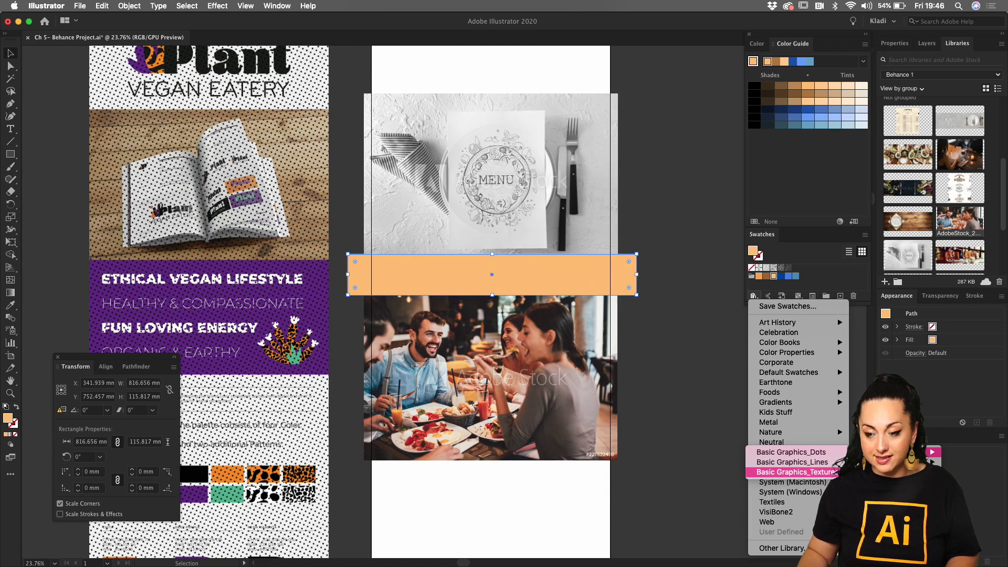
{"action": "left_click", "coordinate": [835, 472]}
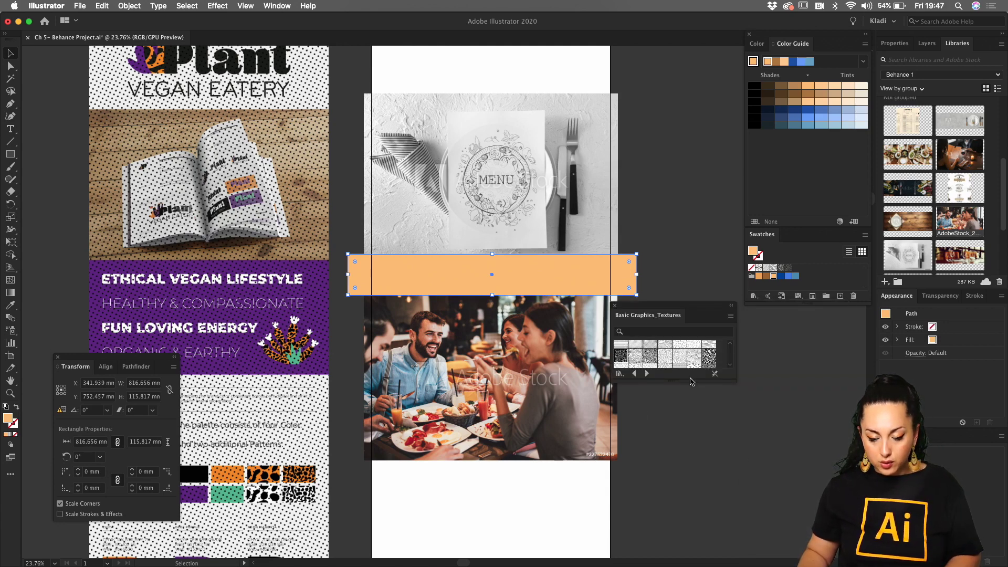
{"action": "left_click", "coordinate": [708, 358]}
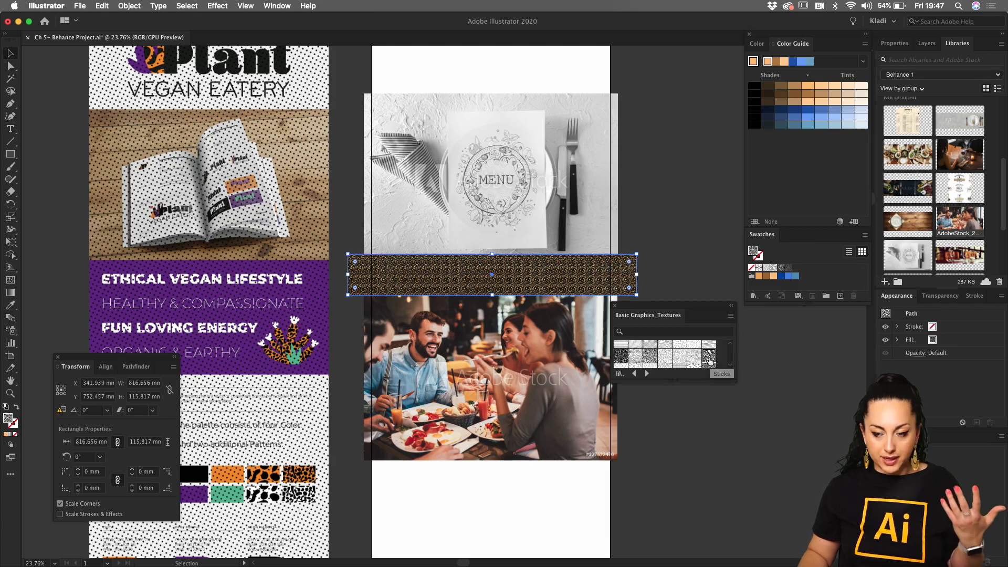
{"action": "left_click", "coordinate": [621, 356]}
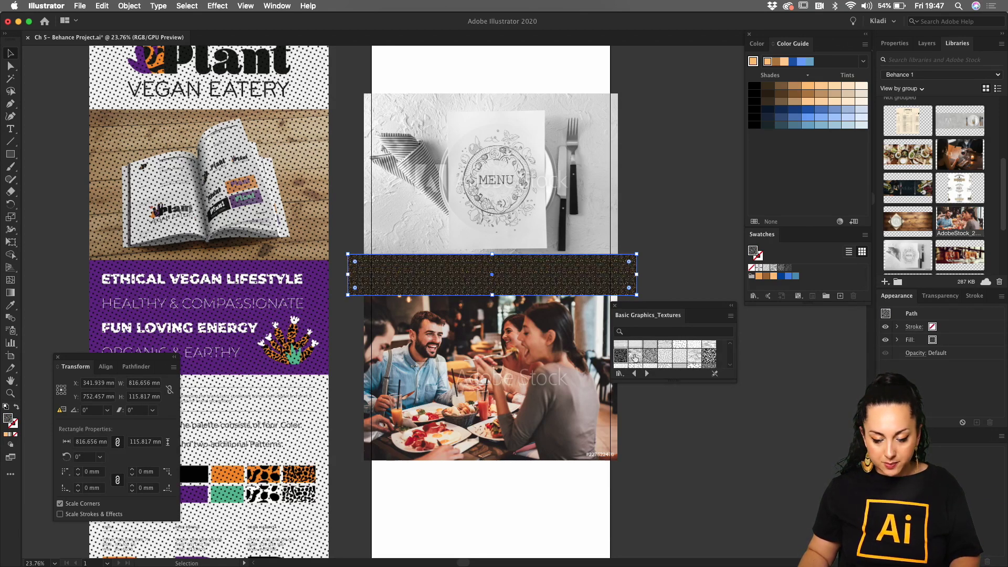
{"action": "left_click_drag", "start_coordinate": [681, 302], "coordinate": [746, 261]}
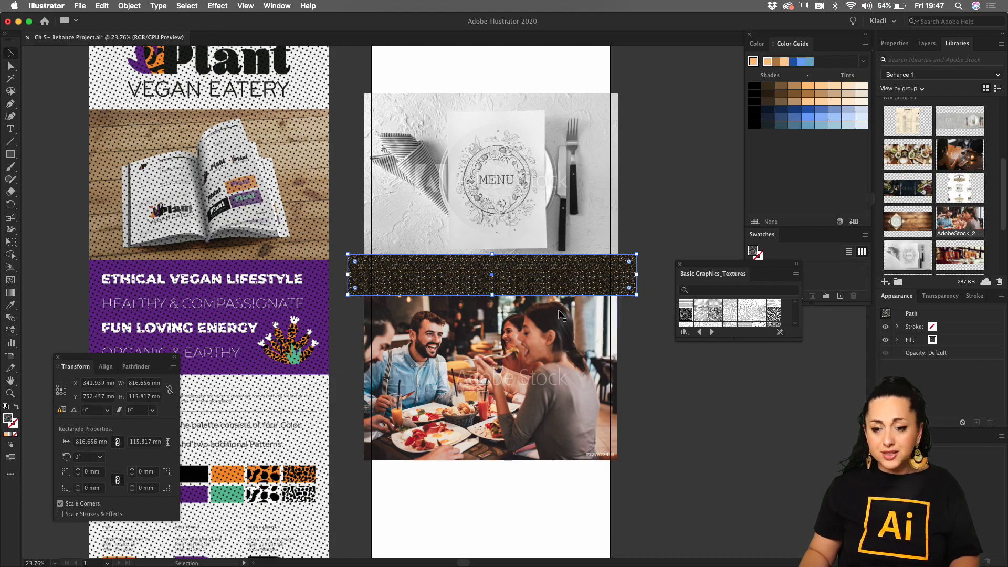
Reorder the floating panel group so that Transform comes after Align and Pathfinder.
{"action": "scroll", "coordinate": [499, 315], "scroll_direction": "up", "scroll_amount": 5}
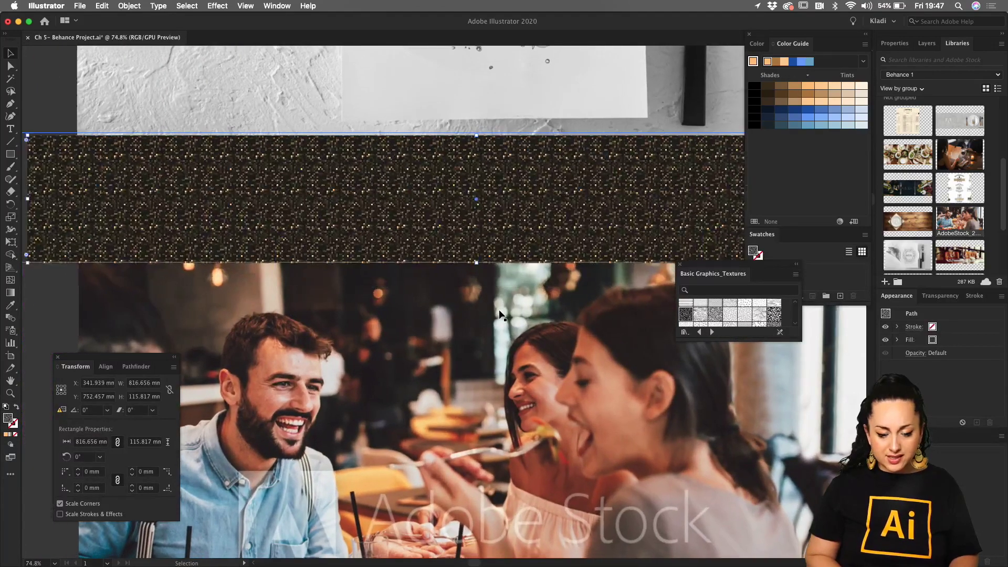
{"action": "scroll", "coordinate": [499, 315], "scroll_direction": "down", "scroll_amount": 1}
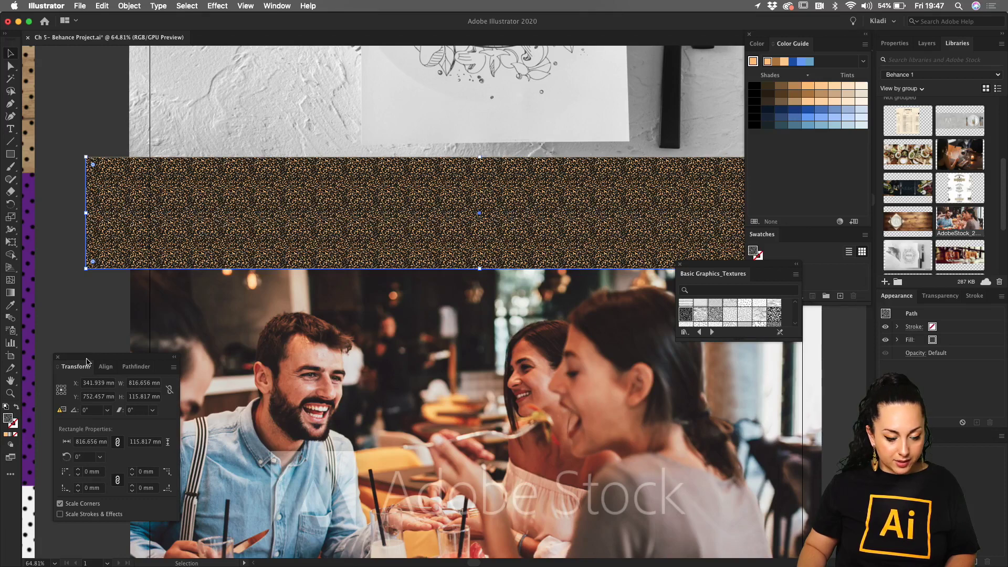
{"action": "left_click_drag", "start_coordinate": [87, 363], "coordinate": [131, 367]}
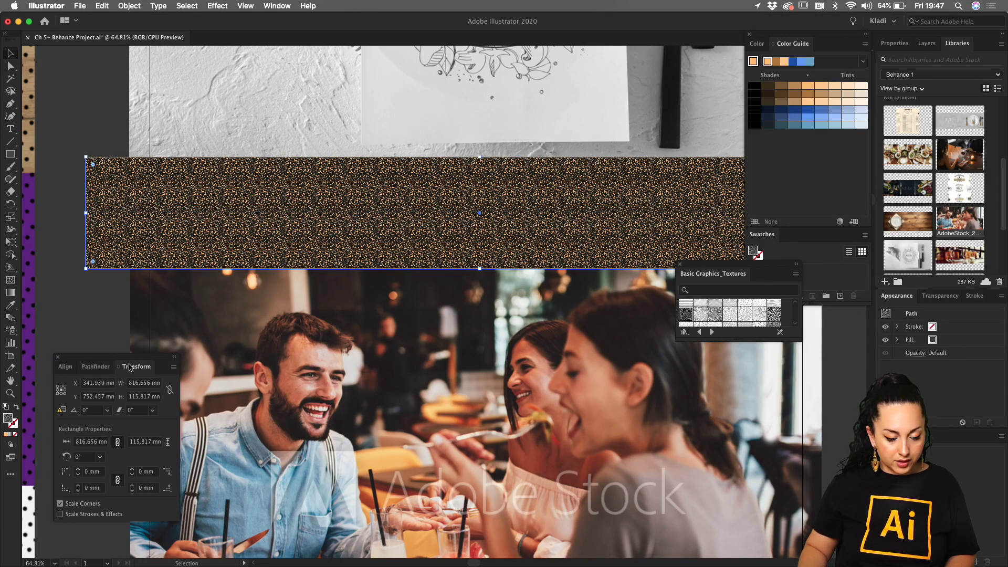
{"action": "left_click", "coordinate": [276, 5]}
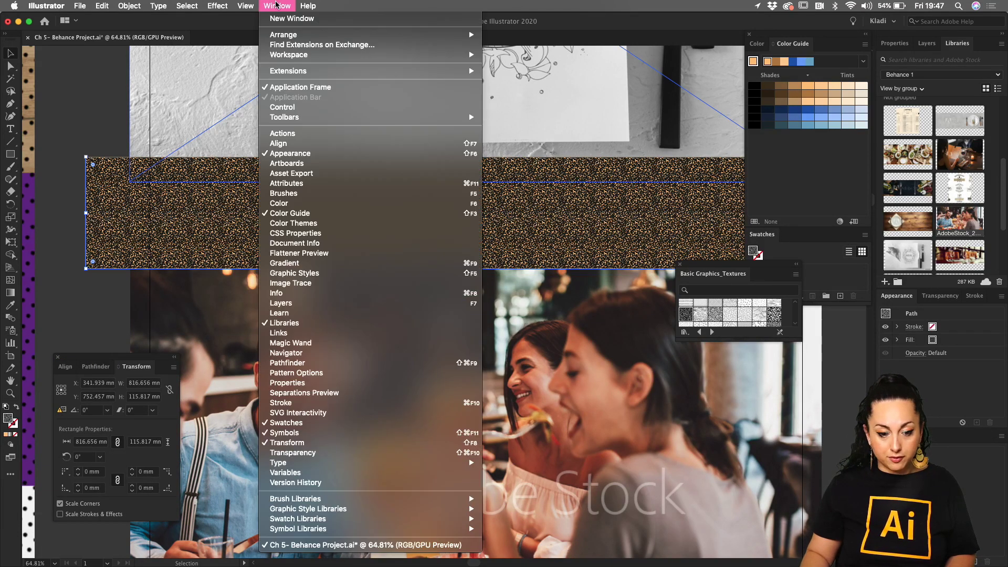
{"action": "left_click", "coordinate": [94, 362]}
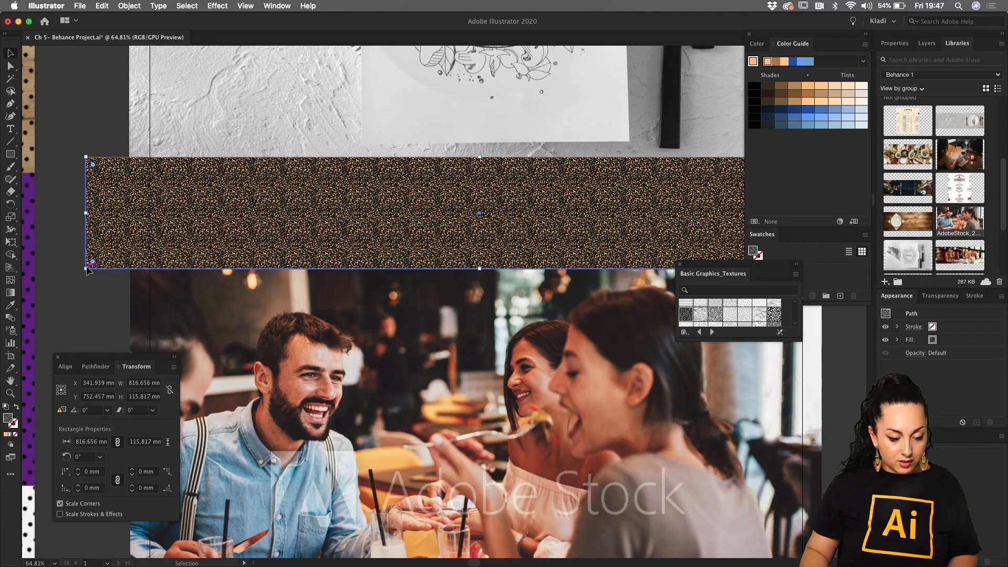
Enlarge the textured rectangle to about 830 × 118 mm and check the Transform options for objects and patterns.
{"action": "mouse_move", "coordinate": [84, 270]}
{"action": "left_mouse_down"}
{"action": "mouse_move", "coordinate": [68, 296]}
{"action": "mouse_move", "coordinate": [85, 281]}
{"action": "mouse_move", "coordinate": [72, 270]}
{"action": "left_mouse_up"}
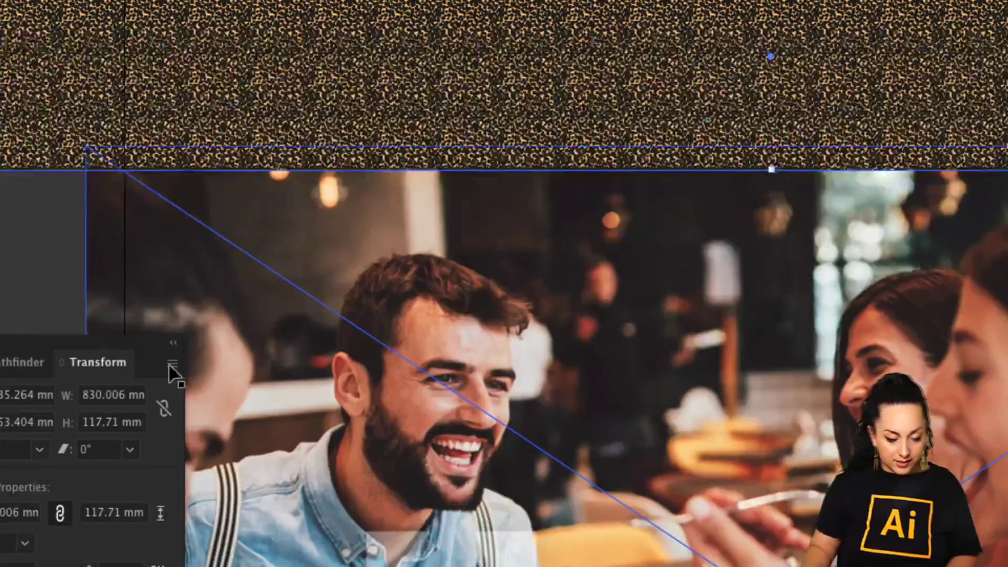
{"action": "left_click", "coordinate": [173, 367]}
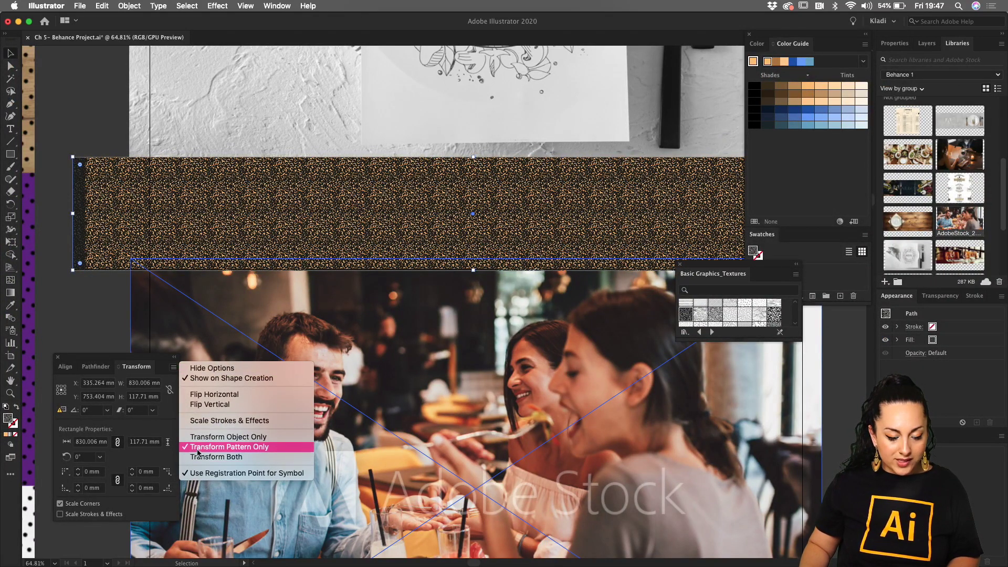
{"action": "left_click", "coordinate": [82, 298]}
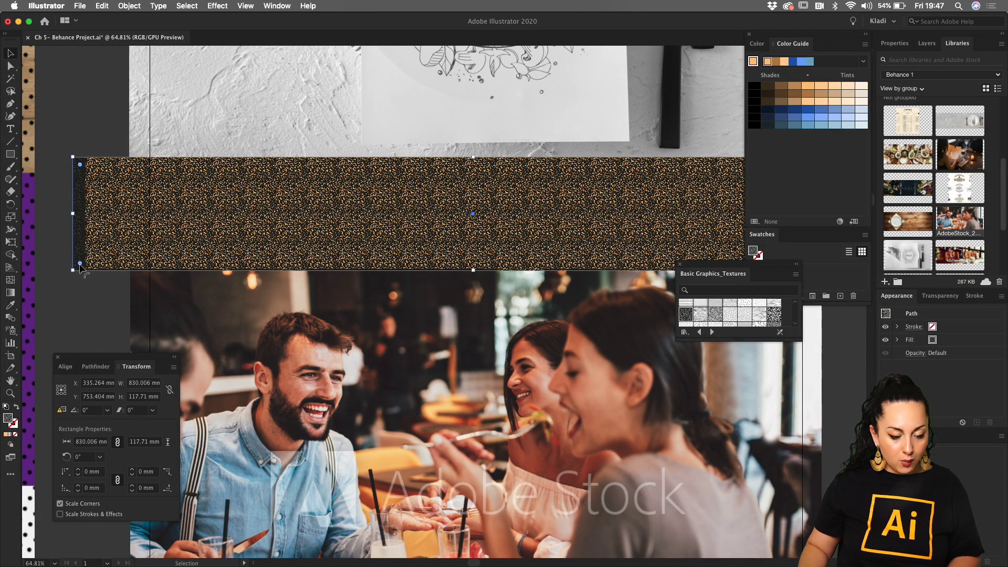
Scale the textured rectangle up from its upper corner beyond the artboard to about 1372 × 195 mm.
{"action": "scroll", "coordinate": [80, 263], "scroll_direction": "left", "scroll_amount": 3}
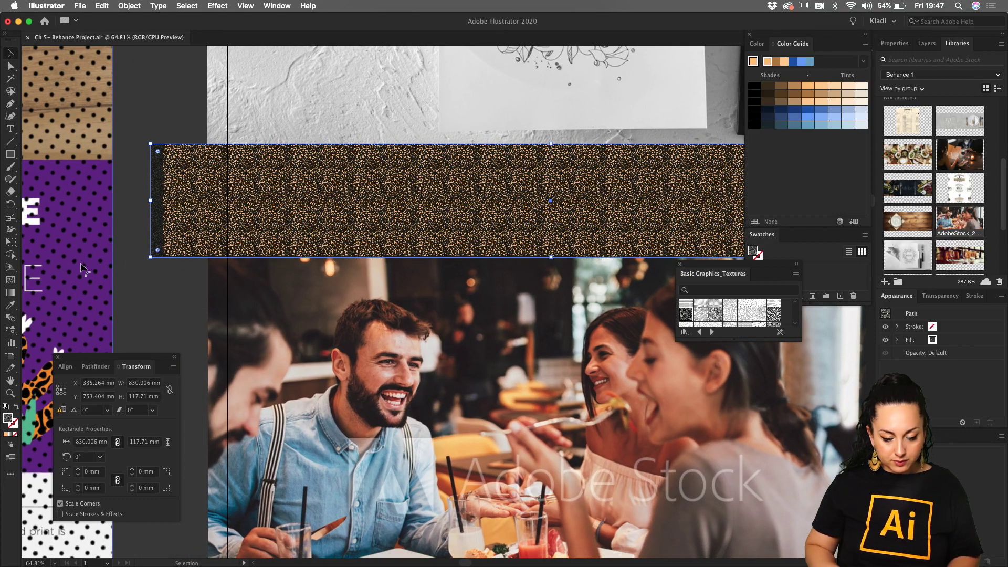
{"action": "scroll", "coordinate": [81, 263], "scroll_direction": "right", "scroll_amount": 10}
{"action": "scroll", "coordinate": [82, 268], "scroll_direction": "right", "scroll_amount": 5}
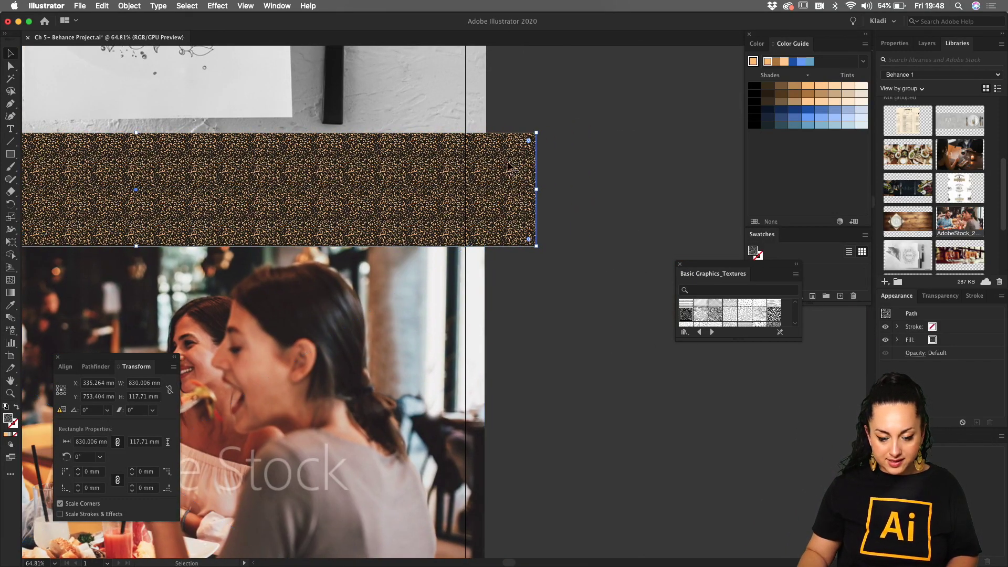
{"action": "key", "text": "super"}
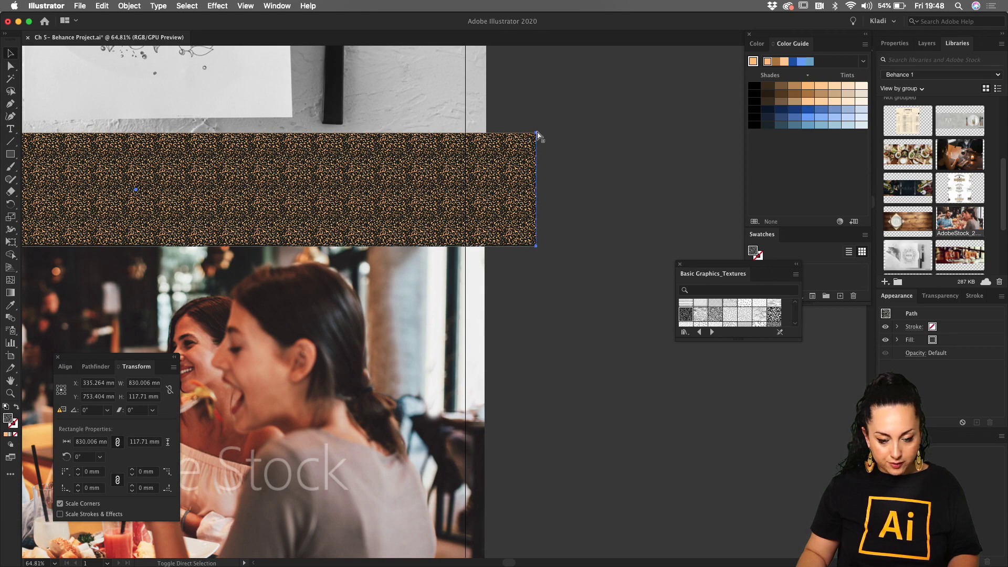
{"action": "left_click_drag", "start_coordinate": [538, 135], "coordinate": [999, 2]}
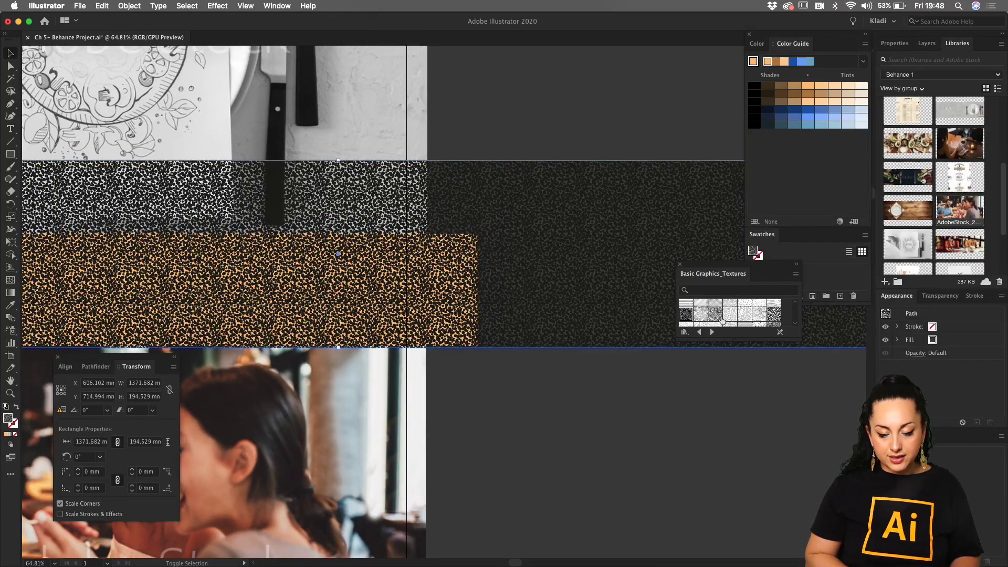
{"action": "scroll", "coordinate": [571, 414], "scroll_direction": "down", "scroll_amount": 6}
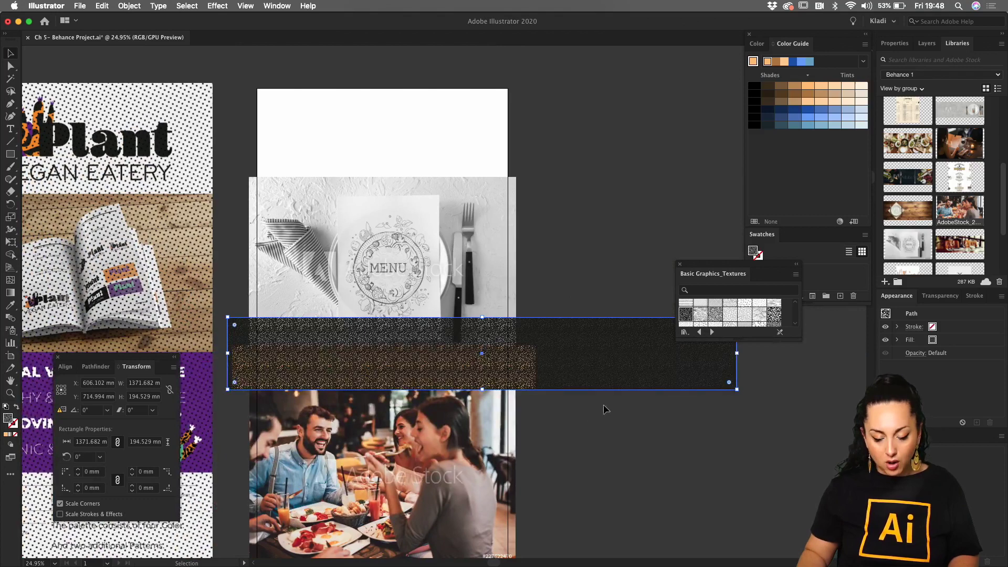
Scale the textured rectangle up to about 1857 × 263 mm and set the transform behaviour to Transform Object Only.
{"action": "left_click_drag", "start_coordinate": [738, 390], "coordinate": [867, 415]}
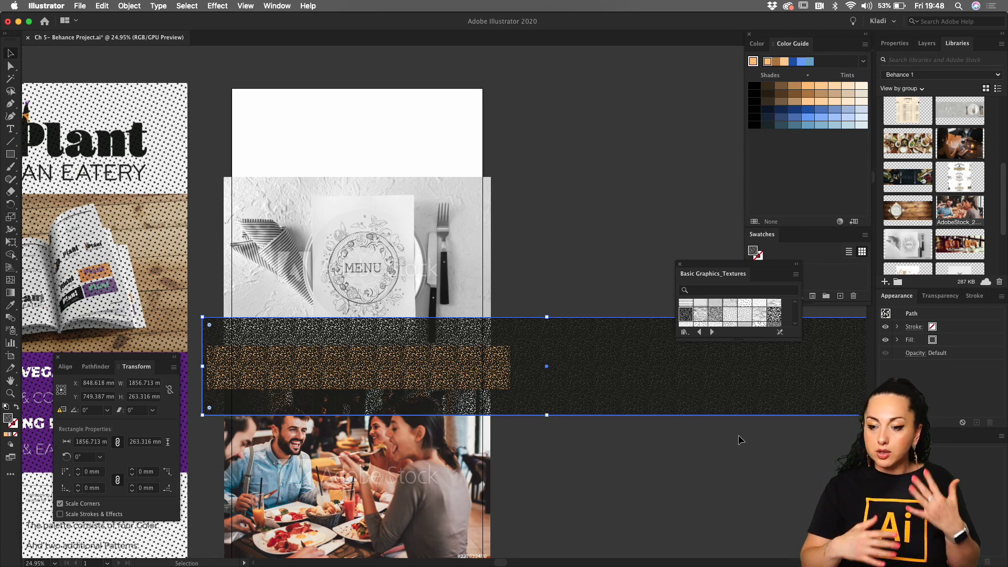
{"action": "left_click", "coordinate": [173, 367]}
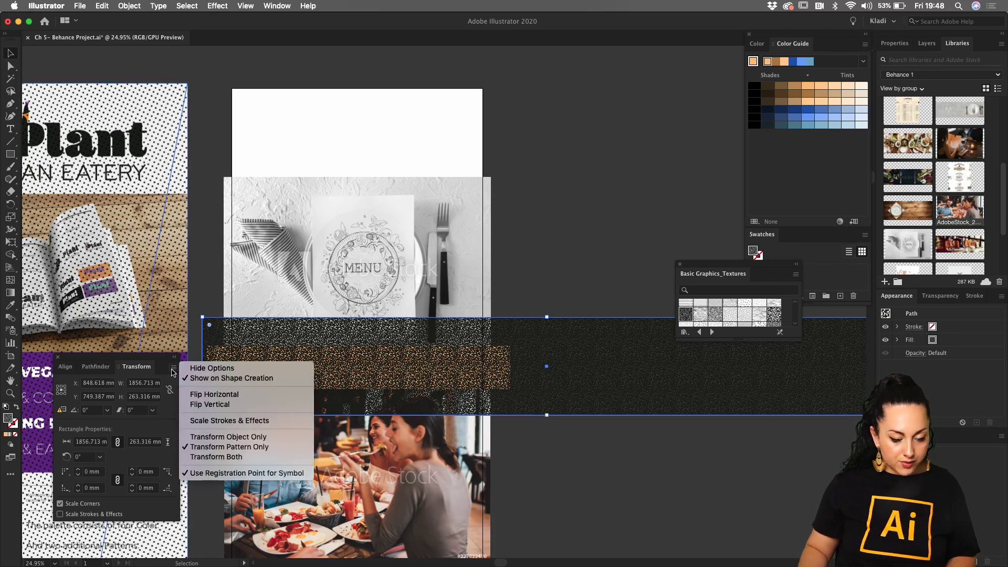
{"action": "left_click", "coordinate": [217, 438]}
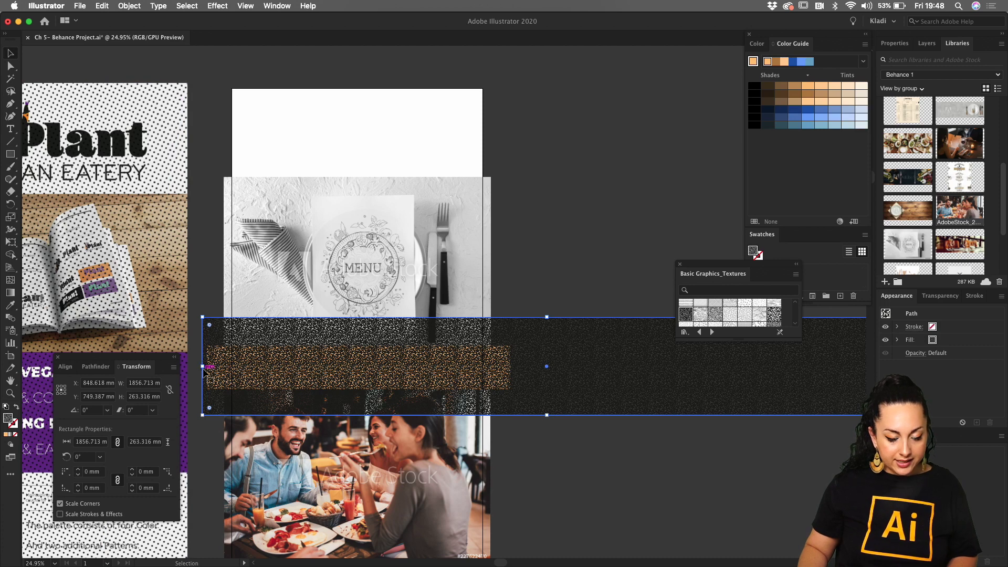
Resize the textured rectangle to about 1691 × 152 mm and pull its far upper corner in over the artboard to shorten it.
{"action": "left_click_drag", "start_coordinate": [202, 367], "coordinate": [464, 390]}
{"action": "left_click_drag", "start_coordinate": [464, 340], "coordinate": [356, 357]}
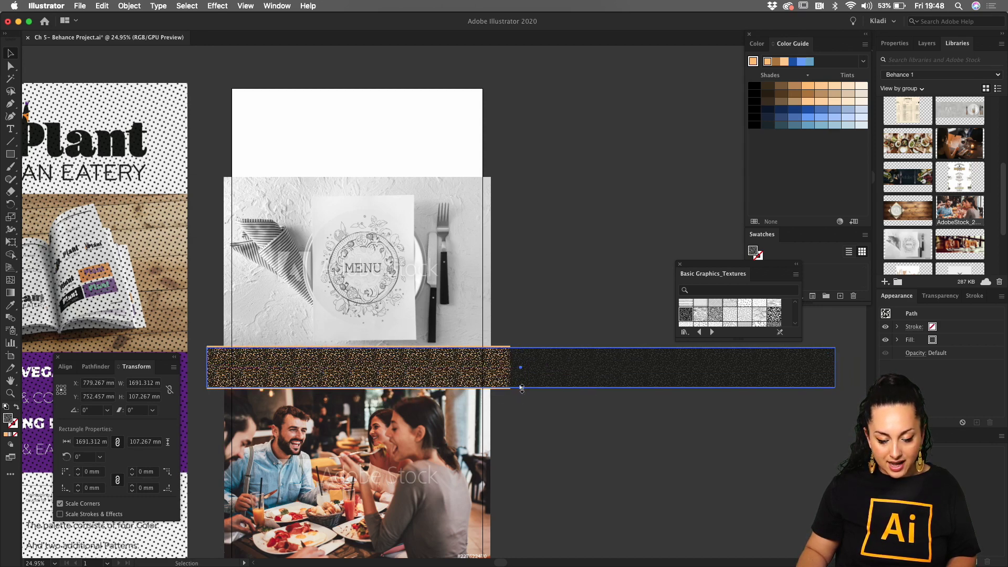
{"action": "left_click_drag", "start_coordinate": [522, 388], "coordinate": [539, 404]}
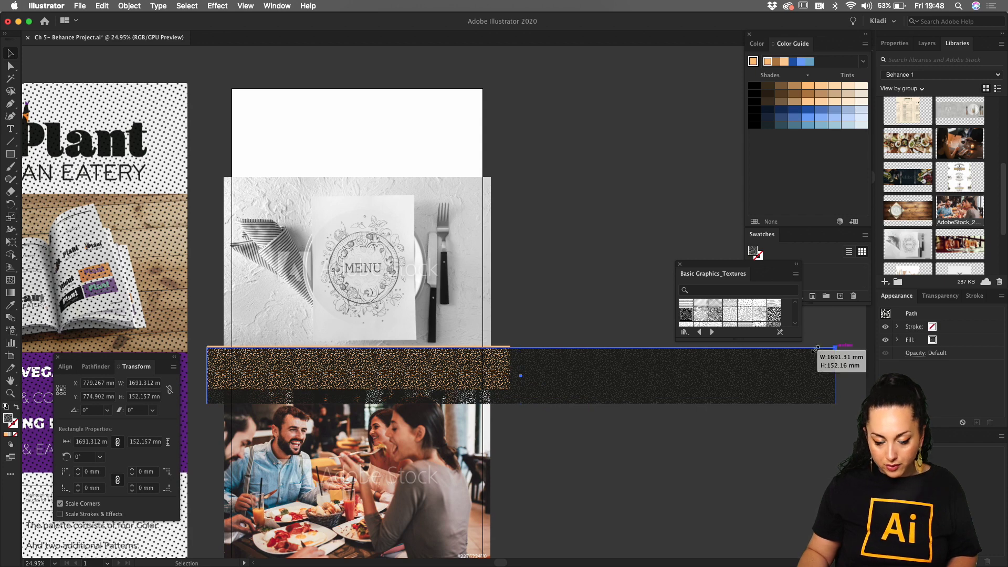
{"action": "left_click_drag", "start_coordinate": [815, 350], "coordinate": [436, 291]}
Change the pattern transform option, enlarge the texture with its rectangle to about 539 × 429 mm, and shift it over the orange band.
{"action": "left_click", "coordinate": [173, 366]}
{"action": "left_click", "coordinate": [220, 443]}
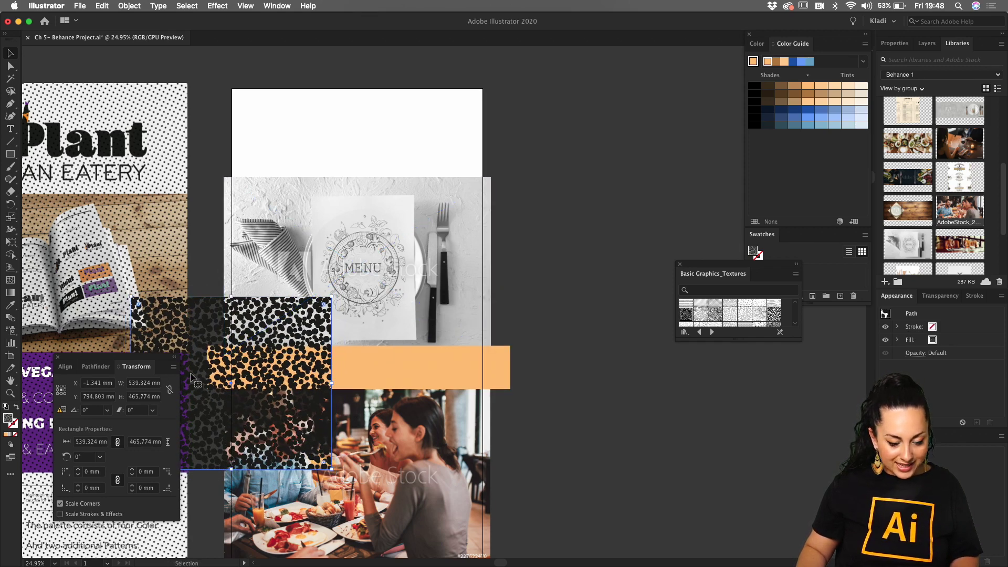
{"action": "left_click_drag", "start_coordinate": [190, 377], "coordinate": [240, 383]}
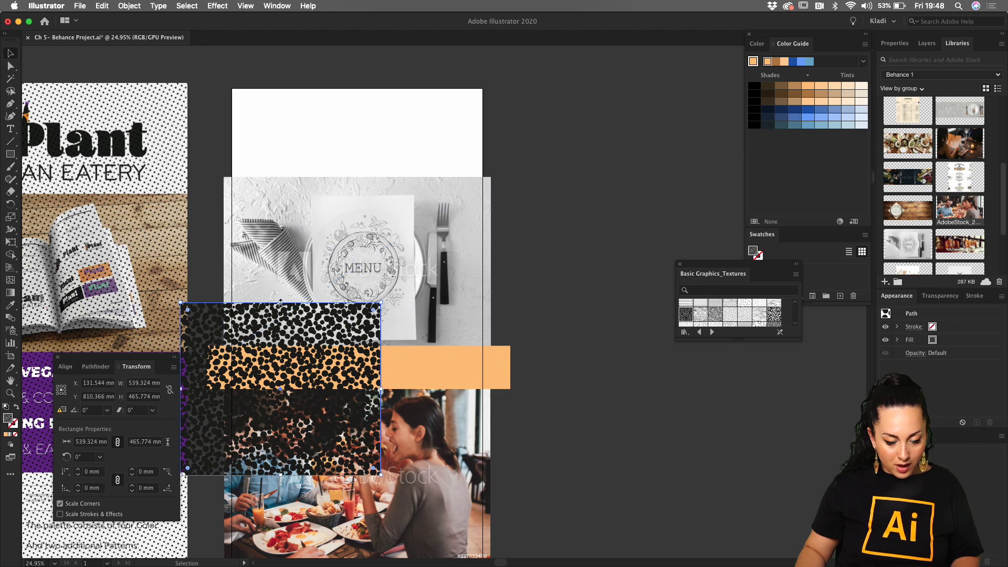
{"action": "mouse_move", "coordinate": [281, 303]}
{"action": "left_mouse_down"}
{"action": "mouse_move", "coordinate": [283, 337]}
{"action": "mouse_move", "coordinate": [284, 316]}
{"action": "left_mouse_up"}
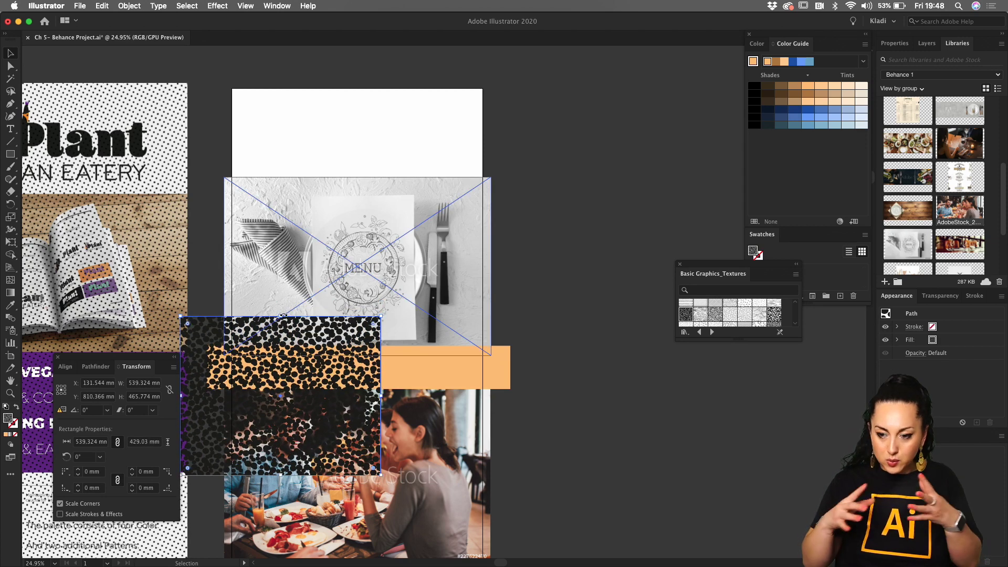
Restore Transform Object Only and fit the textured rectangle to the orange band at about 824 × 116 mm.
{"action": "left_click", "coordinate": [173, 370]}
{"action": "left_click", "coordinate": [237, 439]}
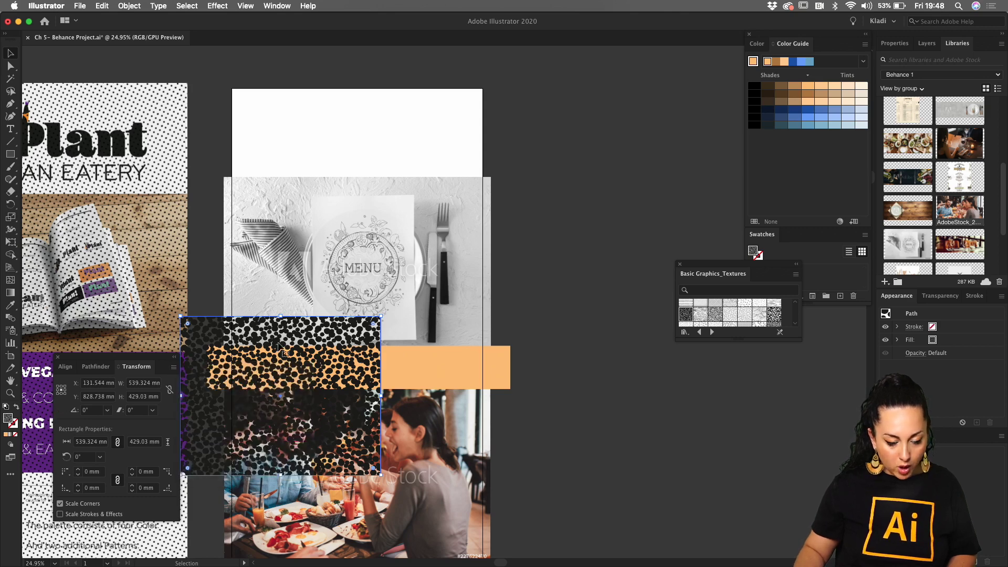
{"action": "left_click_drag", "start_coordinate": [181, 317], "coordinate": [204, 346]}
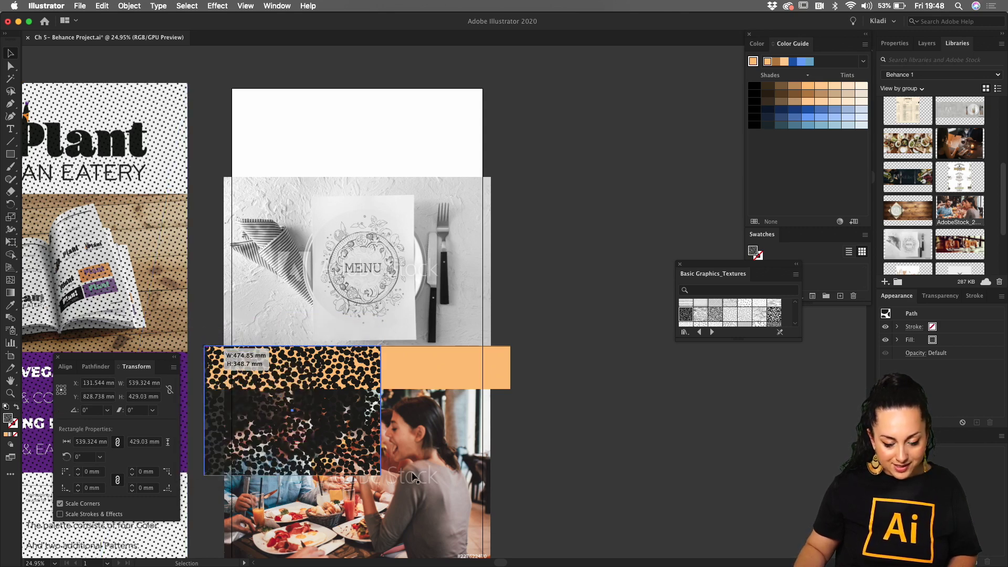
{"action": "left_click_drag", "start_coordinate": [380, 475], "coordinate": [509, 389]}
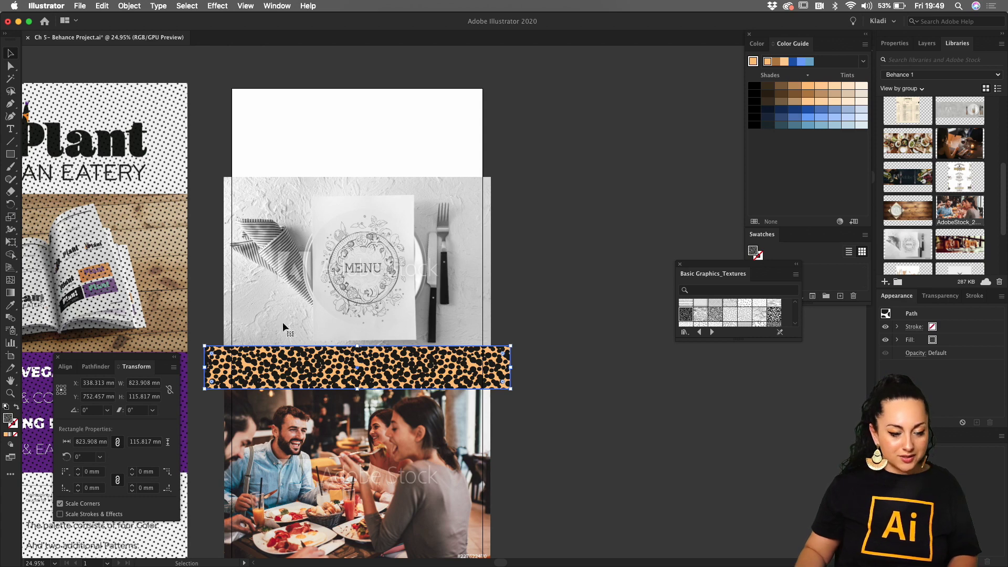
Expand the fill of the textured rectangle into editable shapes.
{"action": "left_click", "coordinate": [129, 6]}
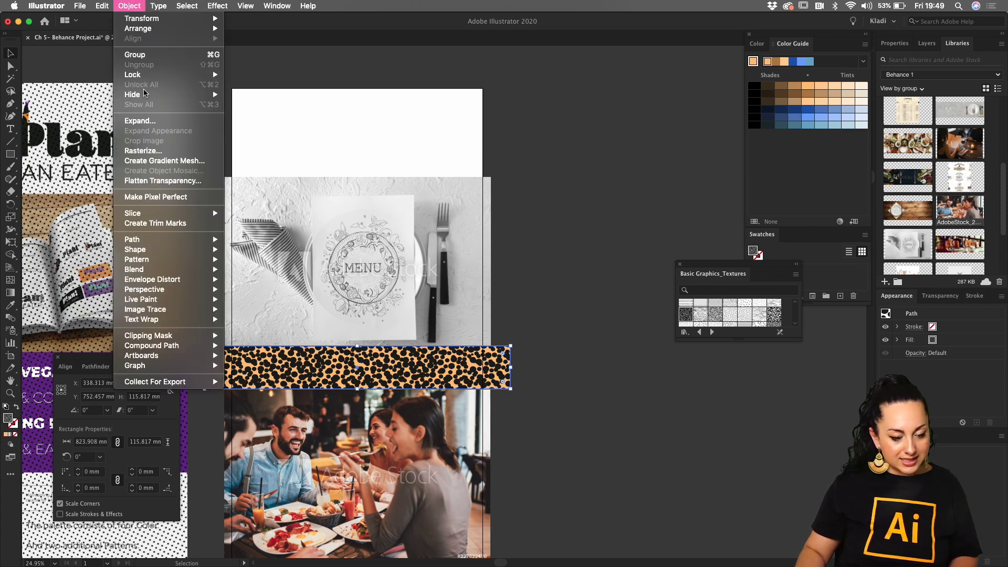
{"action": "left_click", "coordinate": [154, 121]}
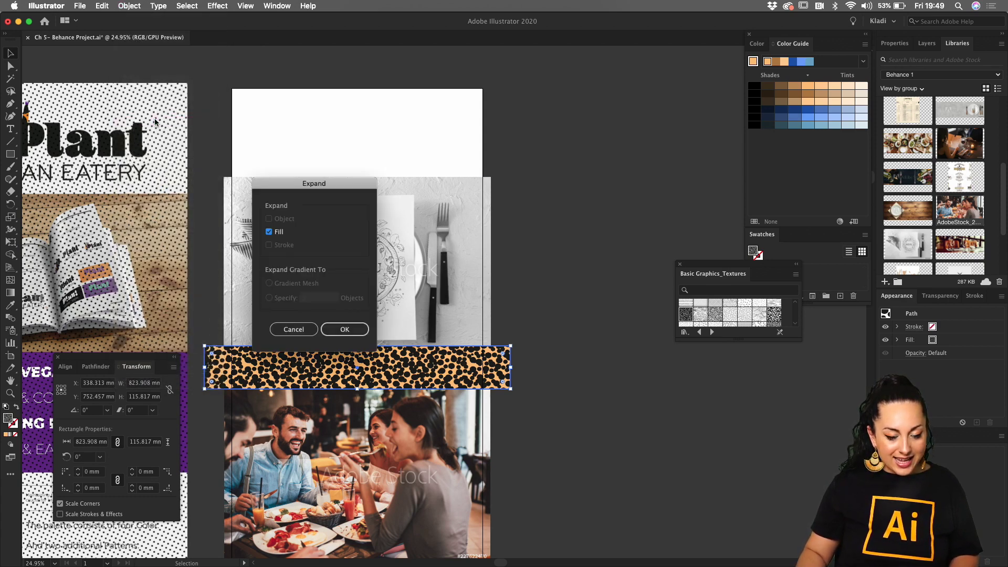
{"action": "left_click", "coordinate": [346, 329]}
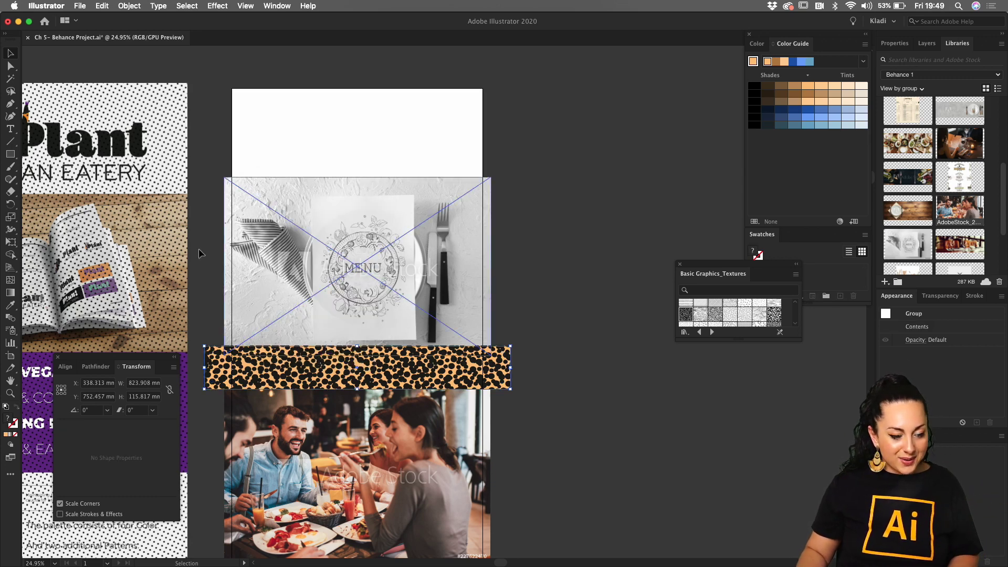
Isolate the expanded texture group and select all its black shapes with the Magic Wand.
{"action": "double_click", "coordinate": [315, 374]}
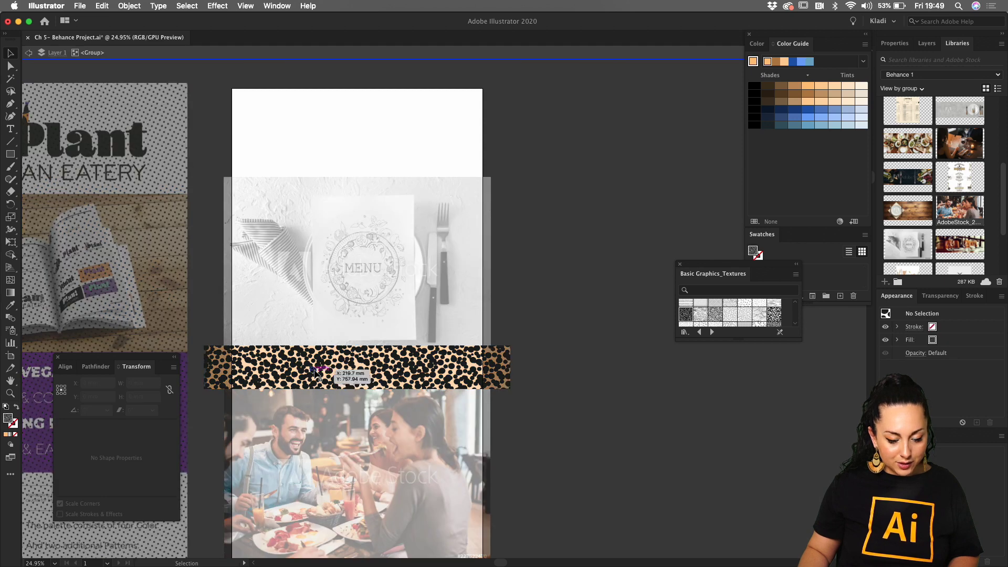
{"action": "left_click", "coordinate": [316, 374]}
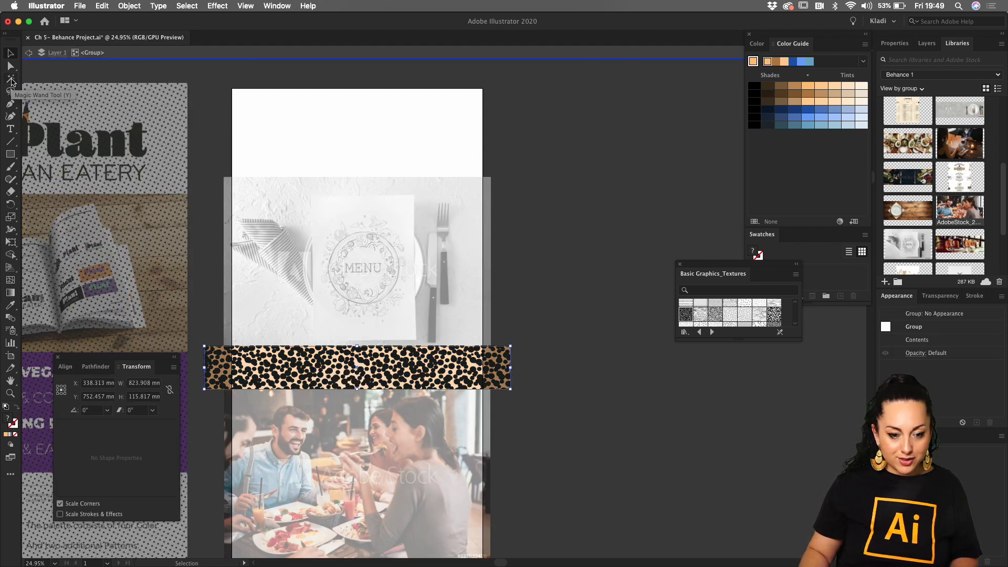
{"action": "left_click", "coordinate": [11, 80]}
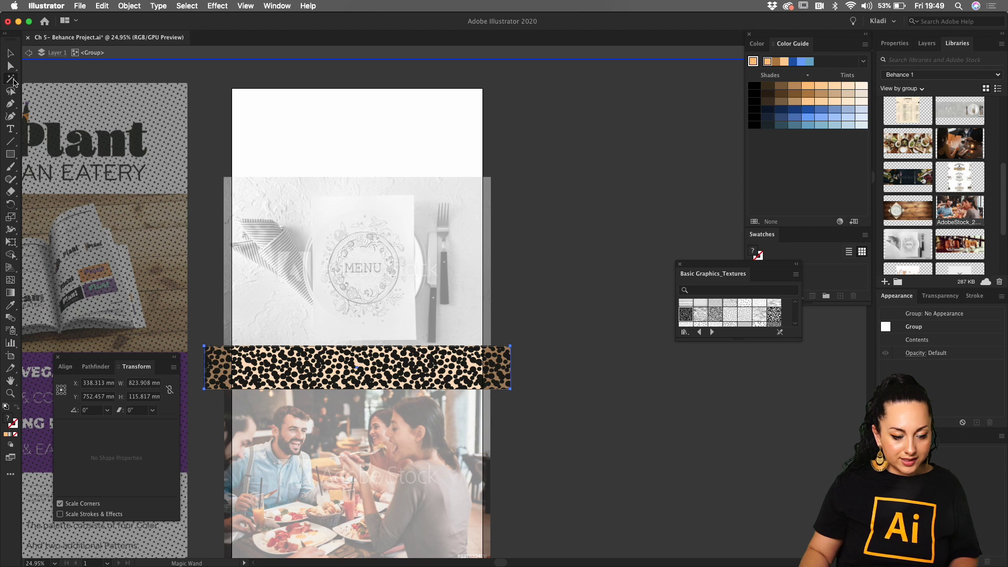
{"action": "left_click", "coordinate": [295, 368]}
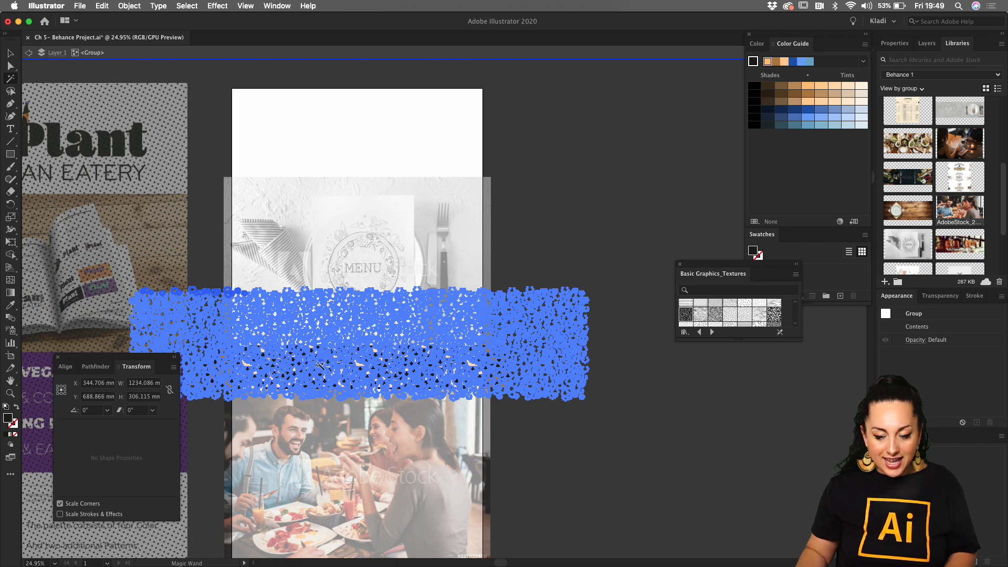
Uncover the swatches, try brown on the selected texture shapes, recolour them darker orange, and leave the group isolation.
{"action": "left_click_drag", "start_coordinate": [748, 265], "coordinate": [798, 339]}
{"action": "left_click", "coordinate": [766, 276]}
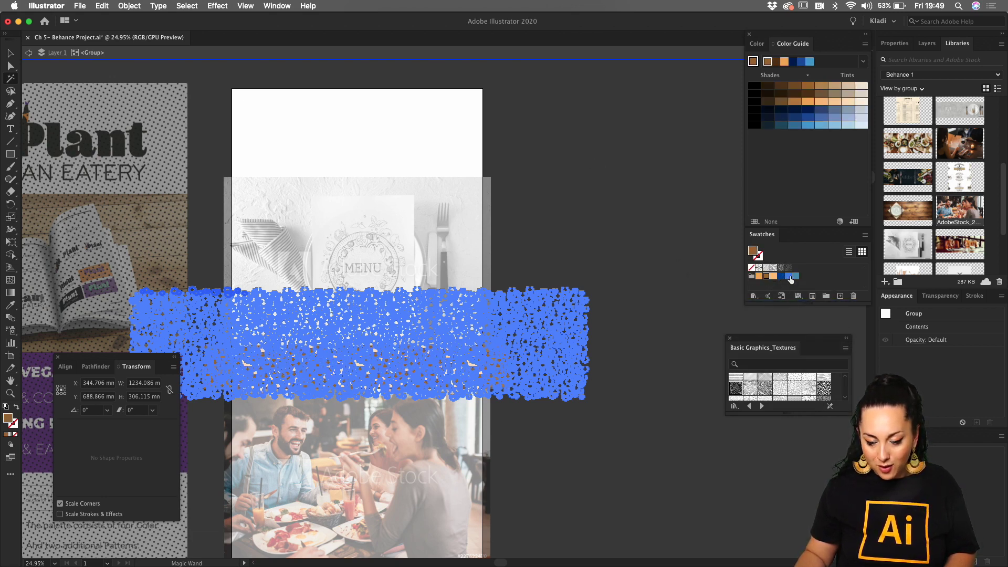
{"action": "left_click", "coordinate": [759, 277]}
{"action": "key", "text": "v"}
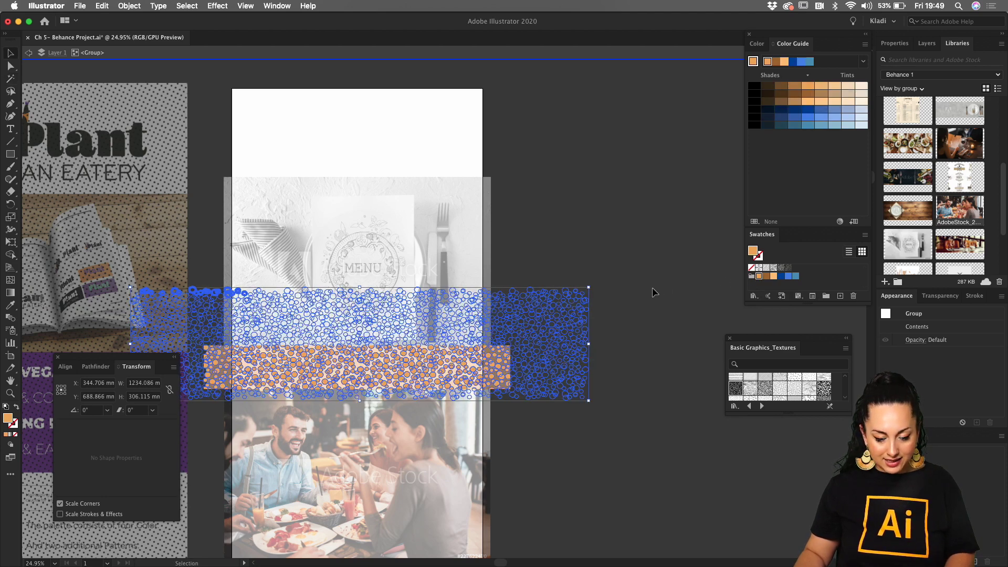
{"action": "left_click", "coordinate": [652, 288]}
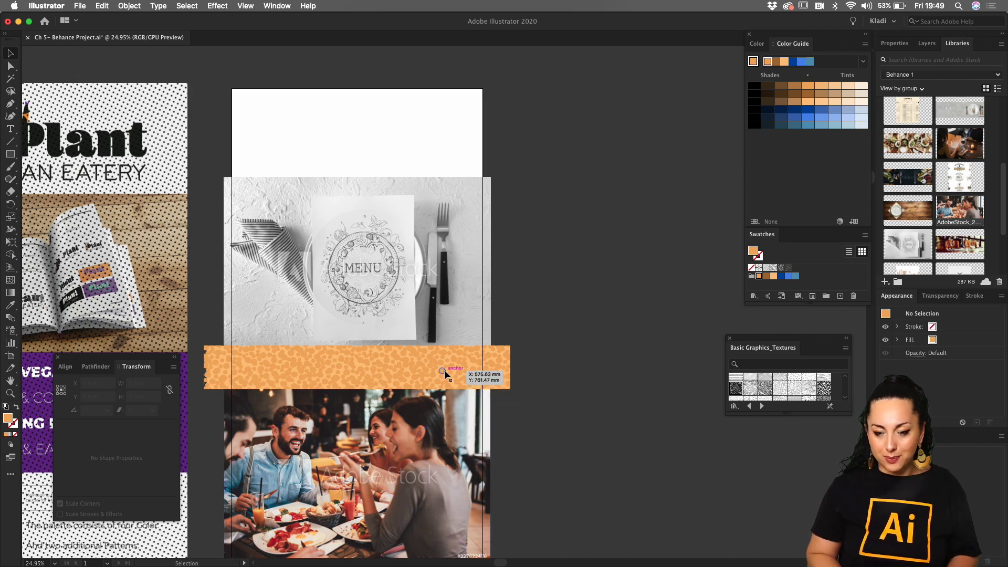
Draw a darker orange rectangle about 729 × 444 mm directly below the dining photo, spanning the artboard's width.
{"action": "scroll", "coordinate": [444, 372], "scroll_direction": "down", "scroll_amount": 5}
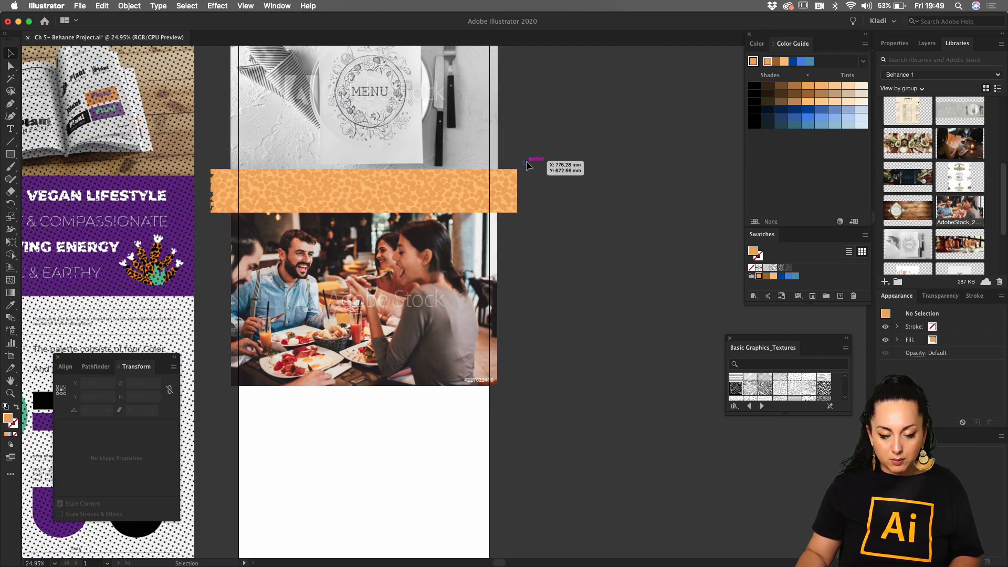
{"action": "left_click", "coordinate": [508, 189]}
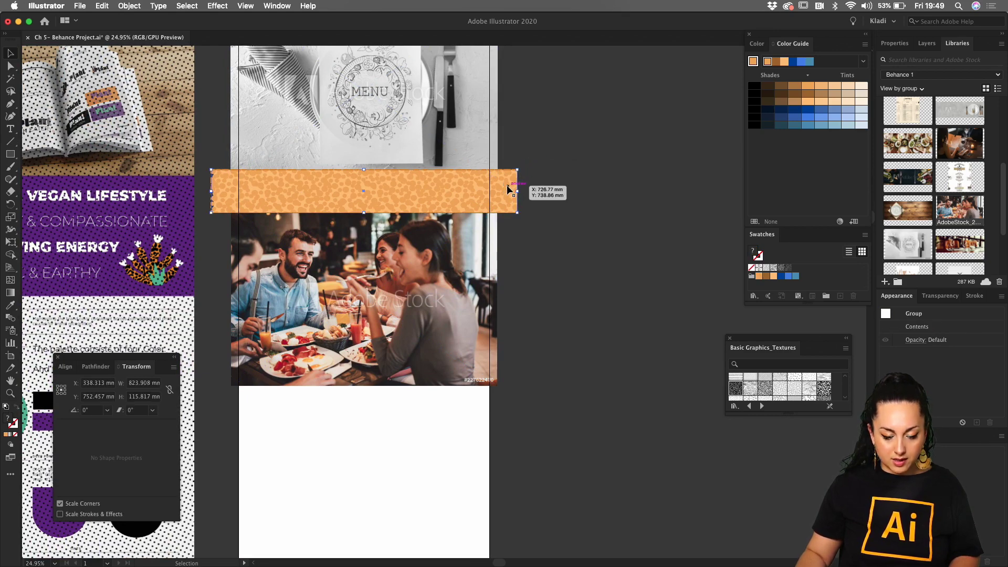
{"action": "key", "text": "m"}
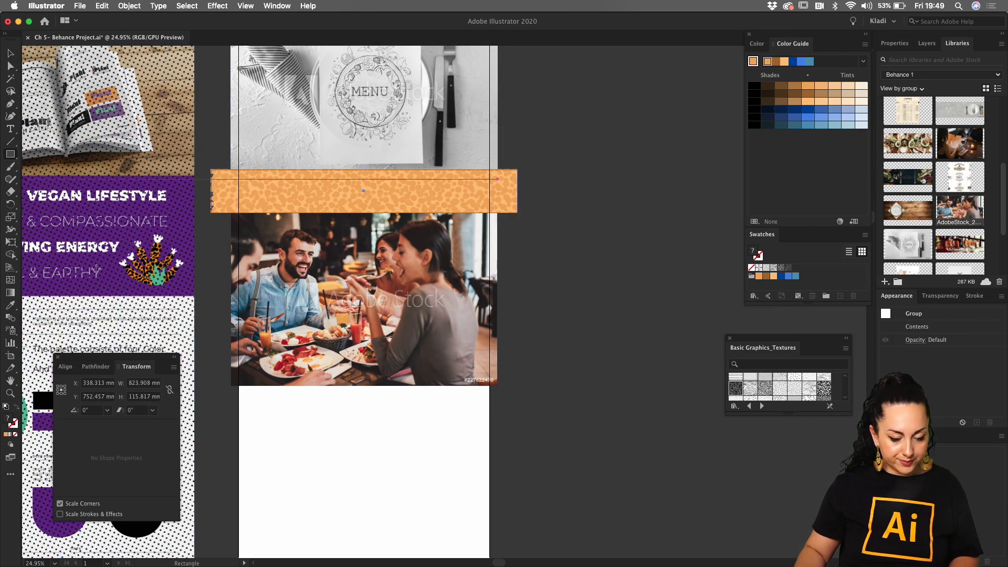
{"action": "left_click_drag", "start_coordinate": [225, 378], "coordinate": [494, 543]}
Create a text frame about 584 × 298 mm on the orange rectangle and replace the placeholder text with MEDITERRANEA FOOD.
{"action": "left_click_drag", "start_coordinate": [313, 403], "coordinate": [551, 471]}
{"action": "key", "text": "t"}
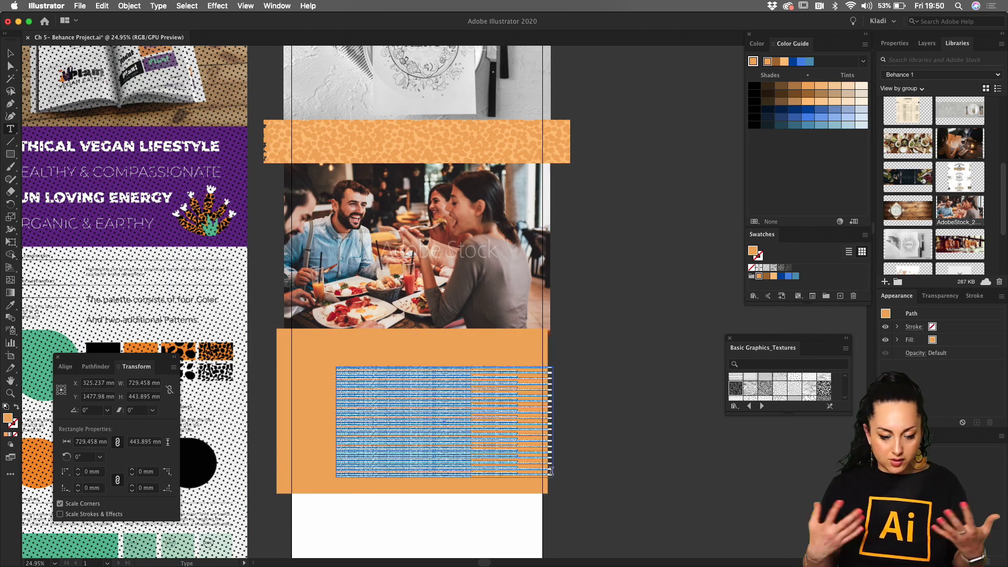
{"action": "key", "text": "BackSpace"}
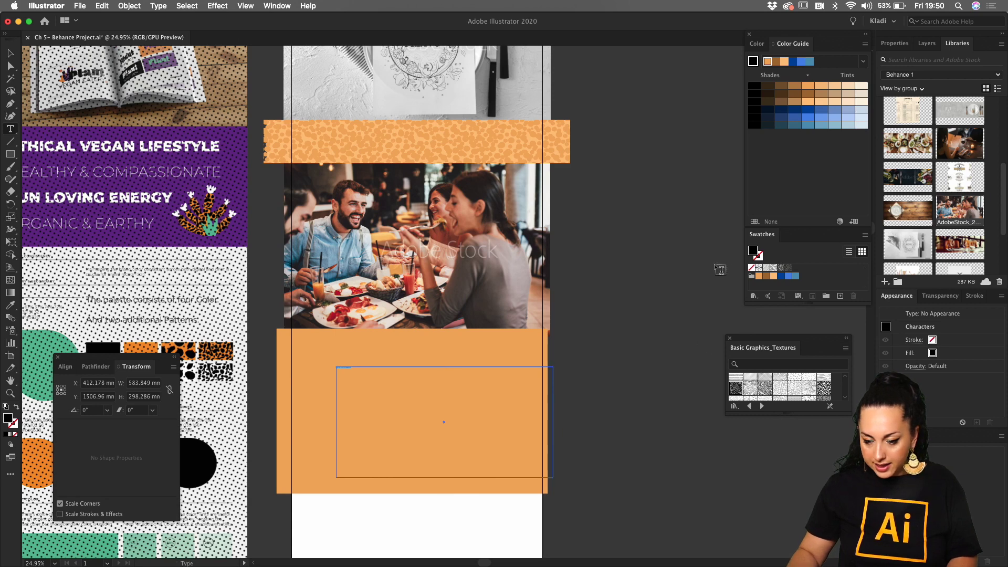
Set the font size of the MEDITERRANEA FOOD text to 200 pt.
{"action": "left_click", "coordinate": [892, 44]}
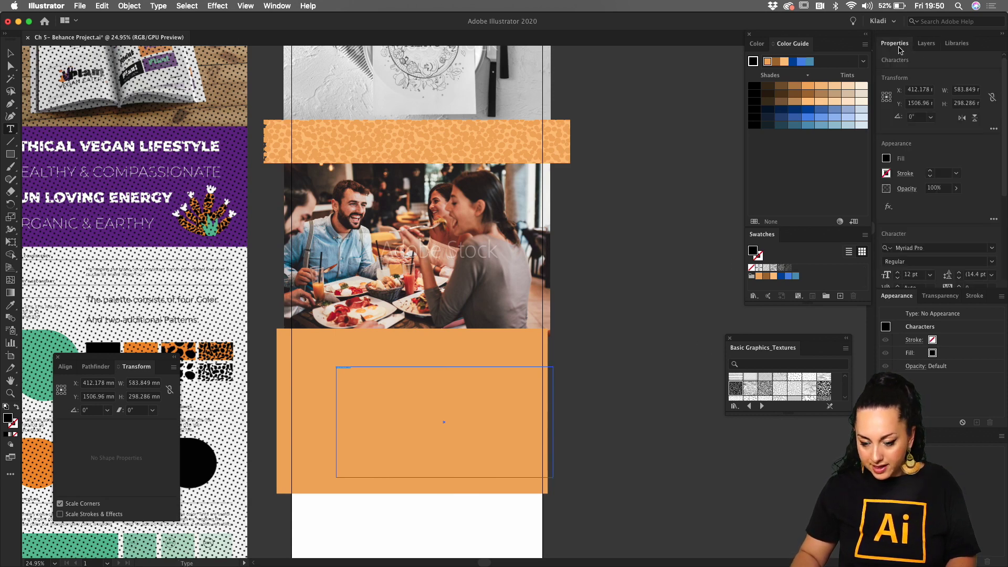
{"action": "left_click", "coordinate": [911, 276]}
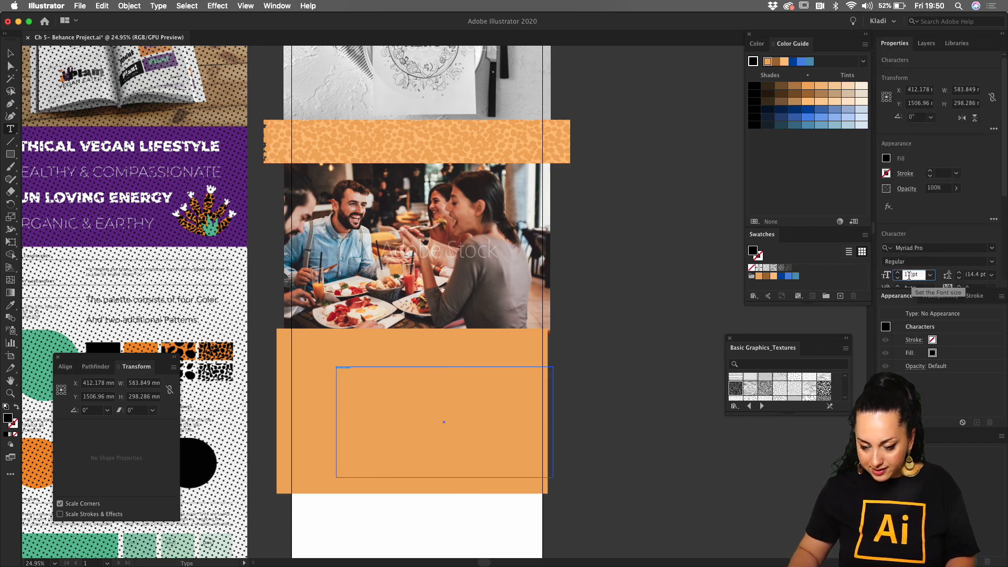
{"action": "type", "text": "200"}
{"action": "key", "text": "Return"}
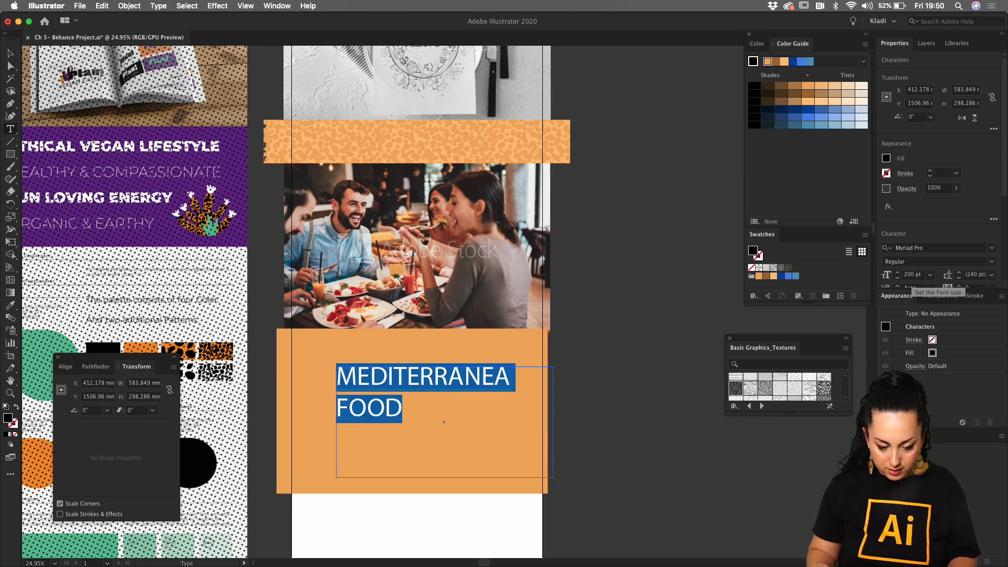
Reduce the heading's font size gradually to 172 pt so that it fits on one line.
{"action": "left_click", "coordinate": [897, 279]}
{"action": "left_click", "coordinate": [897, 278]}
{"action": "left_click", "coordinate": [897, 278]}
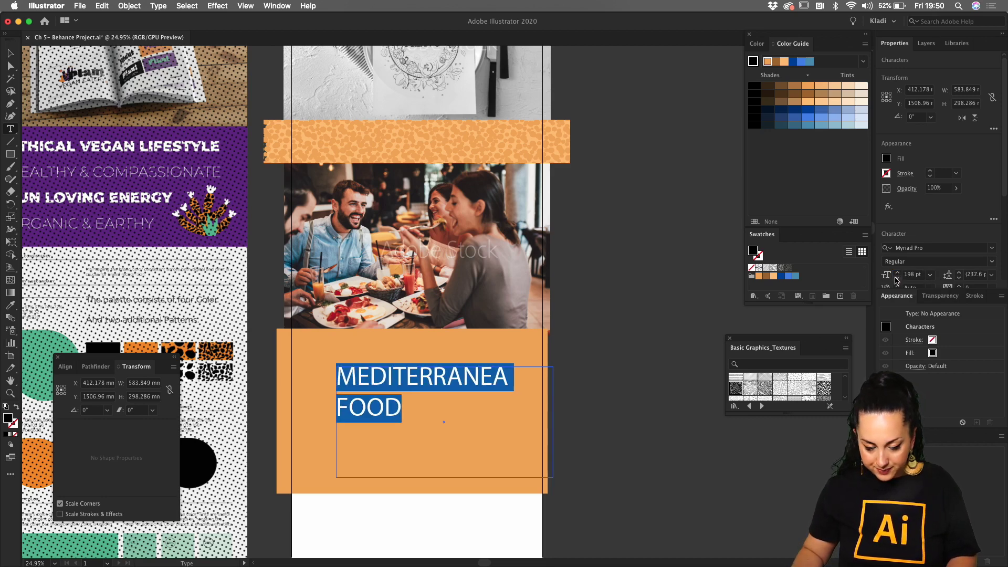
{"action": "left_click", "coordinate": [897, 278]}
{"action": "left_click", "coordinate": [897, 278]}
{"action": "left_click", "coordinate": [897, 278]}
{"action": "left_click", "coordinate": [897, 278]}
{"action": "left_click", "coordinate": [897, 278]}
{"action": "left_click", "coordinate": [897, 279]}
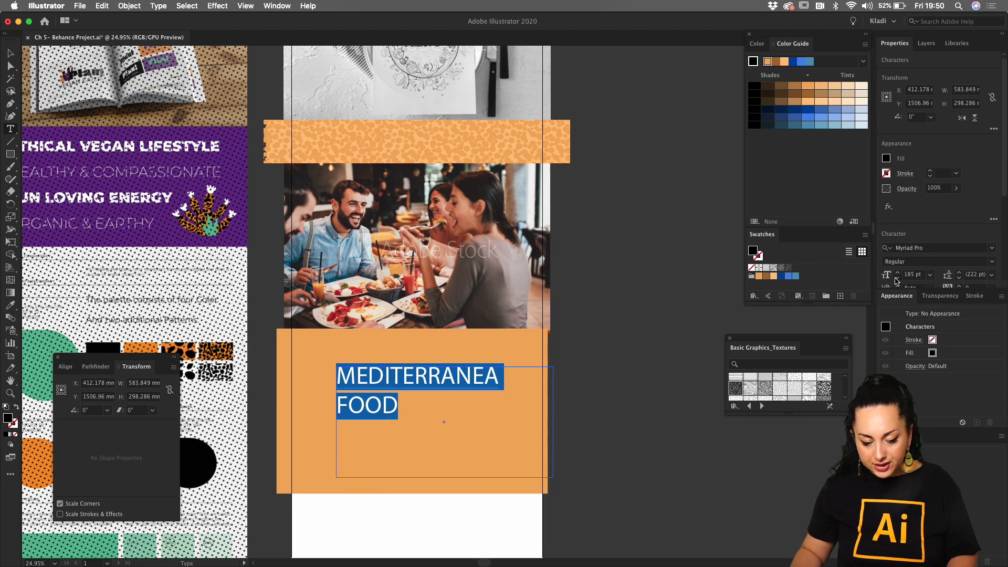
{"action": "left_click", "coordinate": [897, 279]}
{"action": "left_click", "coordinate": [897, 278]}
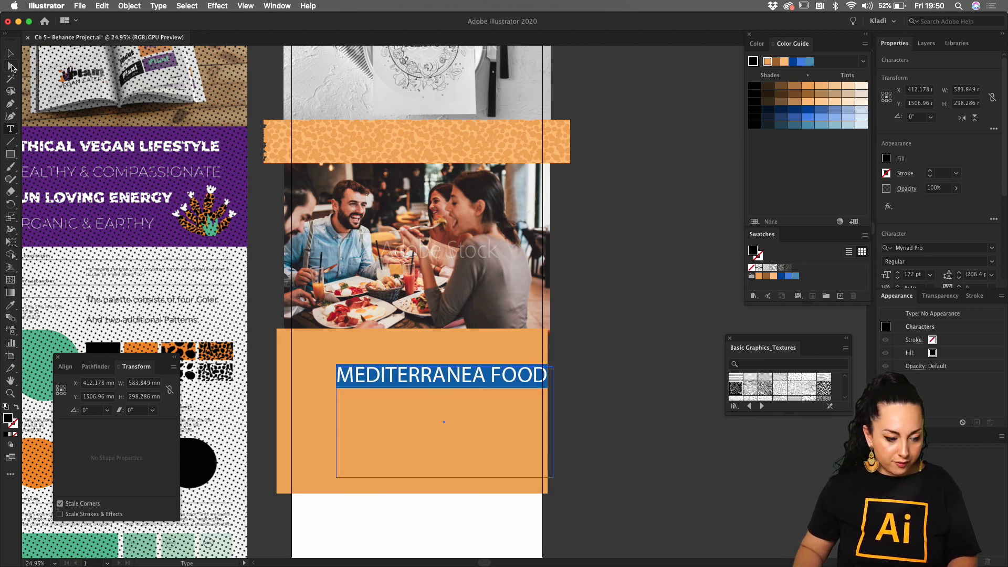
Move the heading up and towards the middle of the orange rectangle and correct its first word to MEDITERRANEAN.
{"action": "left_click", "coordinate": [10, 53]}
{"action": "left_click_drag", "start_coordinate": [464, 376], "coordinate": [442, 363]}
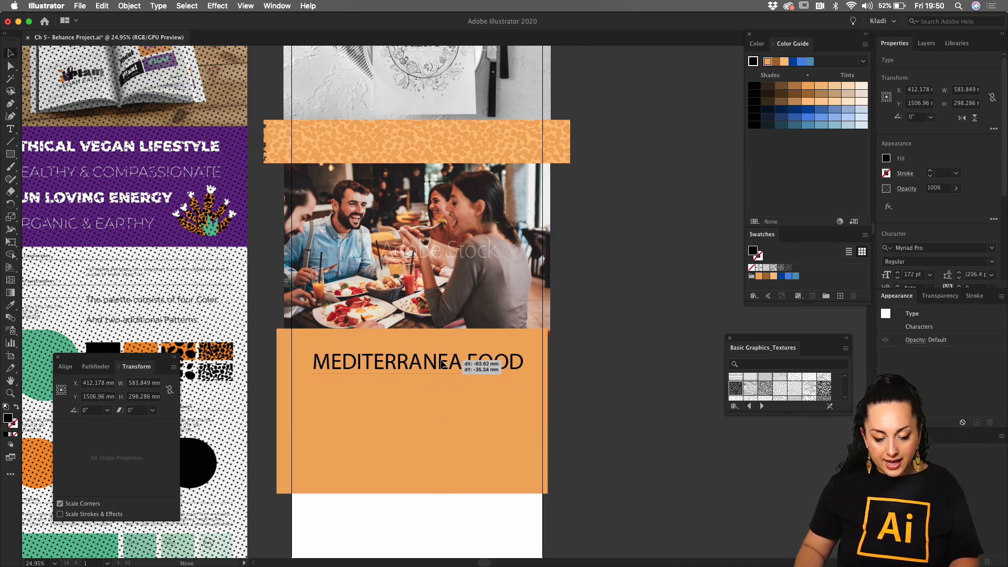
{"action": "double_click", "coordinate": [458, 366]}
{"action": "type", "text": "N"}
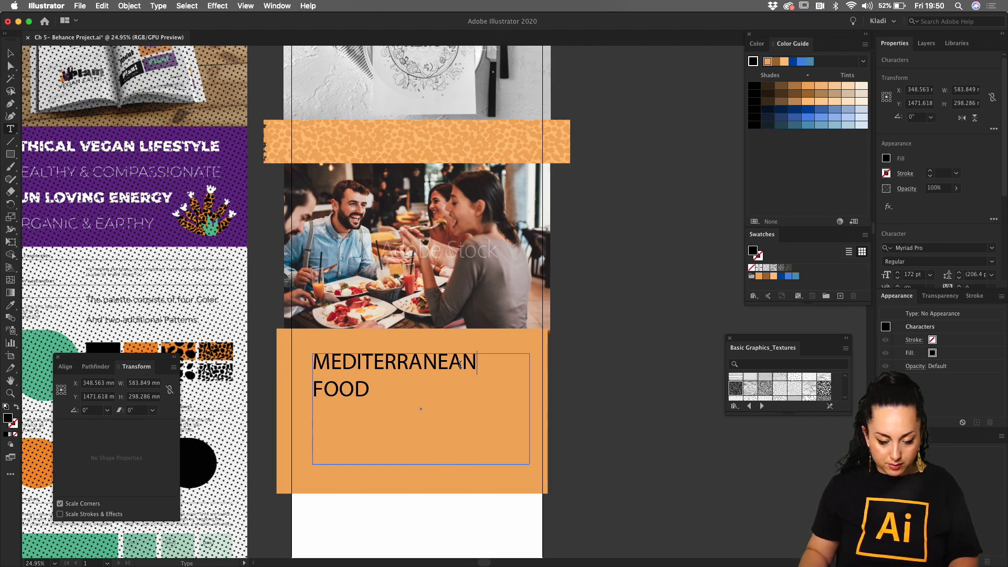
Reduce the MEDITERRANEAN FOOD heading's font size to 162 pt so that it fits on one line.
{"action": "left_click_drag", "start_coordinate": [371, 385], "coordinate": [300, 345]}
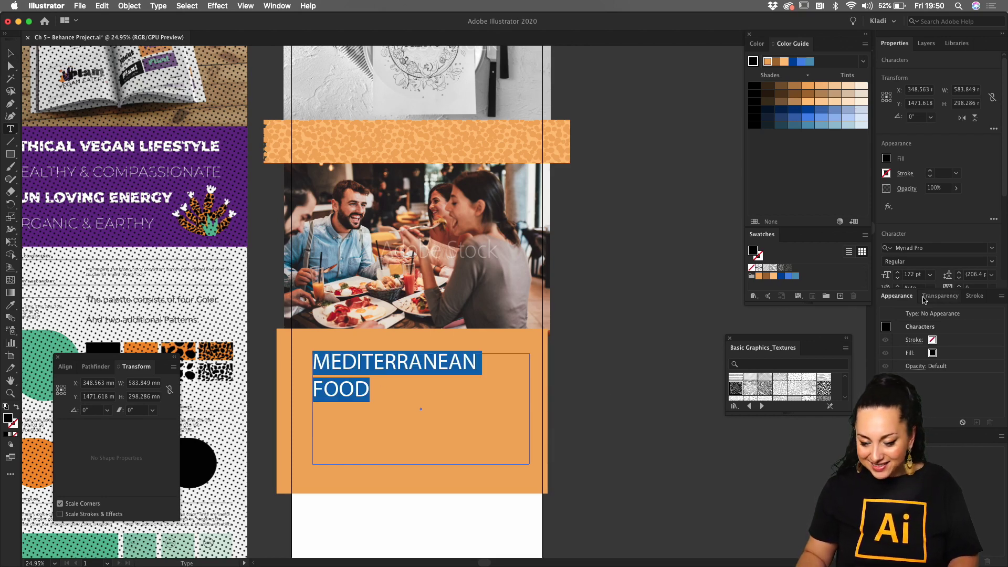
{"action": "left_click", "coordinate": [897, 277]}
{"action": "left_click", "coordinate": [898, 277]}
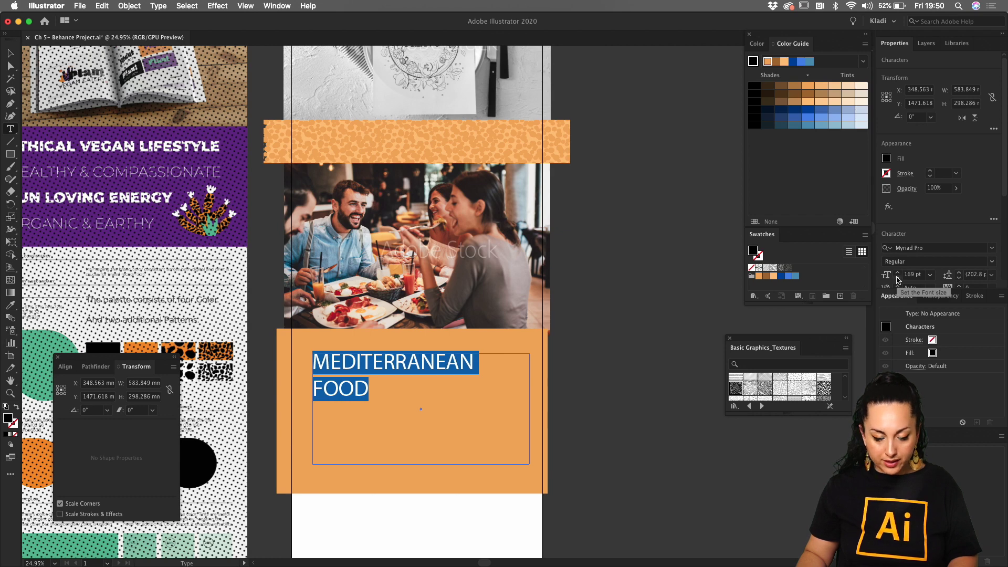
{"action": "left_click", "coordinate": [898, 277]}
{"action": "left_click", "coordinate": [898, 277]}
{"action": "left_click", "coordinate": [898, 277]}
{"action": "left_click", "coordinate": [897, 277]}
{"action": "left_click", "coordinate": [898, 277]}
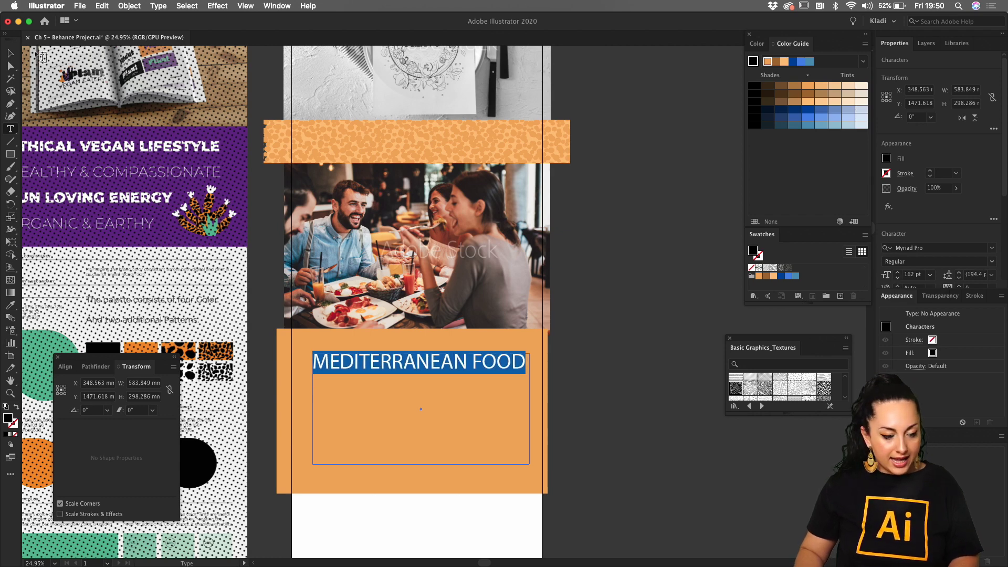
Fill the MEDITERRANEAN FOOD text with the palette's mid blue and nudge the heading slightly up and to the left.
{"action": "left_click", "coordinate": [13, 53]}
{"action": "triple_click", "coordinate": [413, 366]}
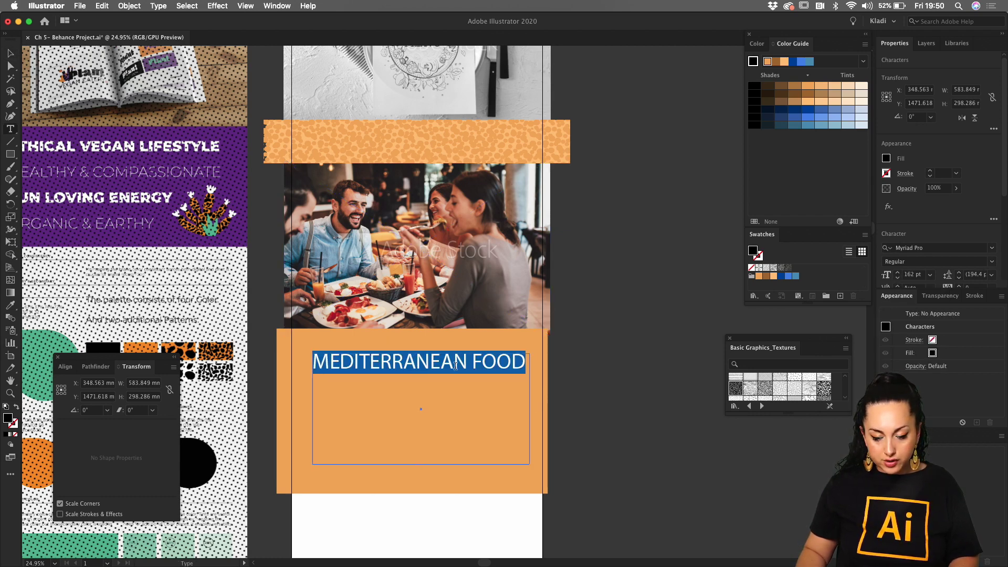
{"action": "left_click", "coordinate": [788, 277]}
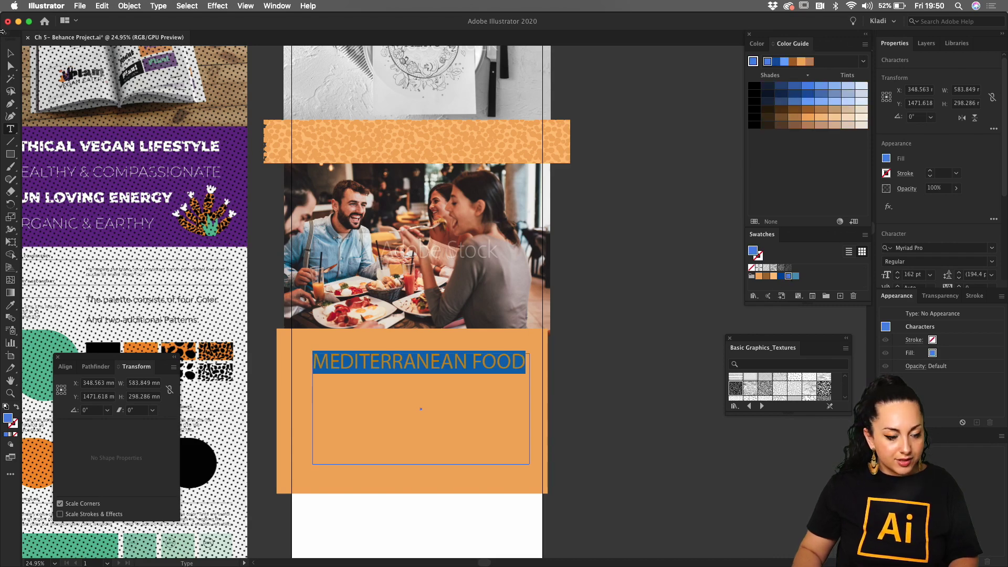
{"action": "left_click", "coordinate": [10, 53]}
{"action": "left_click", "coordinate": [529, 358]}
{"action": "left_click_drag", "start_coordinate": [506, 355], "coordinate": [502, 352]}
{"action": "left_click", "coordinate": [616, 328]}
Shorten the orange rectangle behind the heading from its lower edge to a height of about 150 mm.
{"action": "key", "text": "space"}
{"action": "left_click_drag", "start_coordinate": [578, 303], "coordinate": [610, 294]}
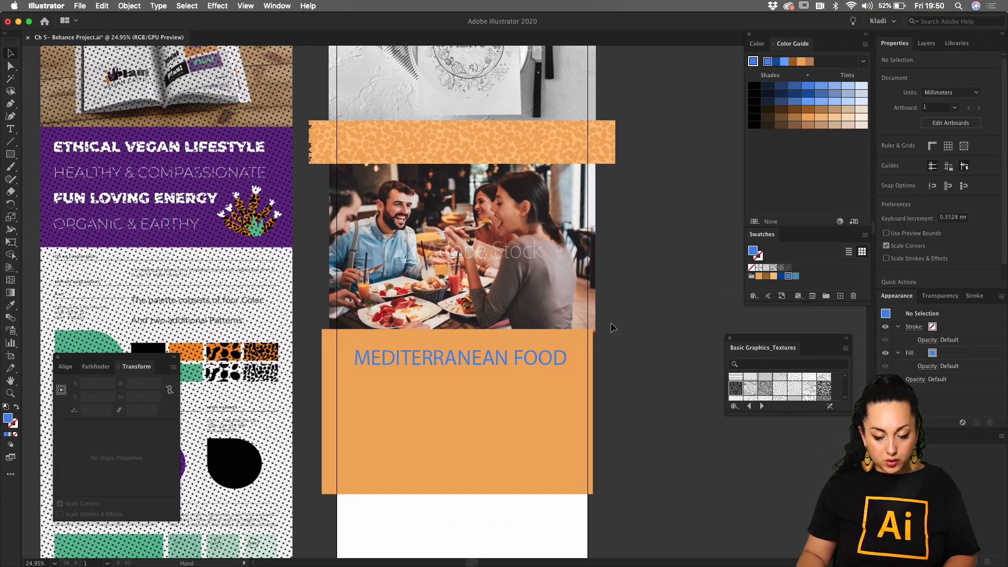
{"action": "left_click", "coordinate": [468, 428]}
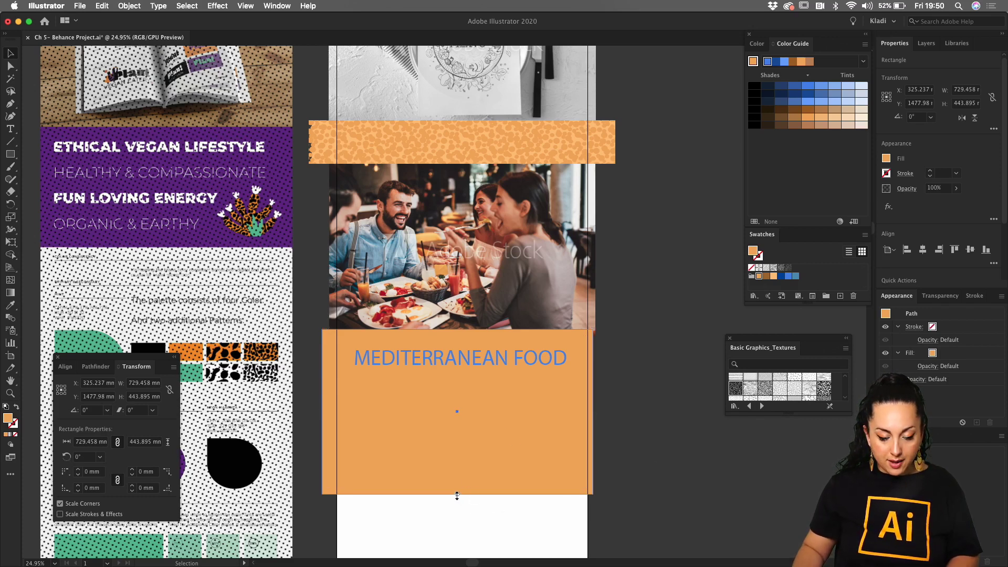
{"action": "left_click_drag", "start_coordinate": [458, 494], "coordinate": [463, 387]}
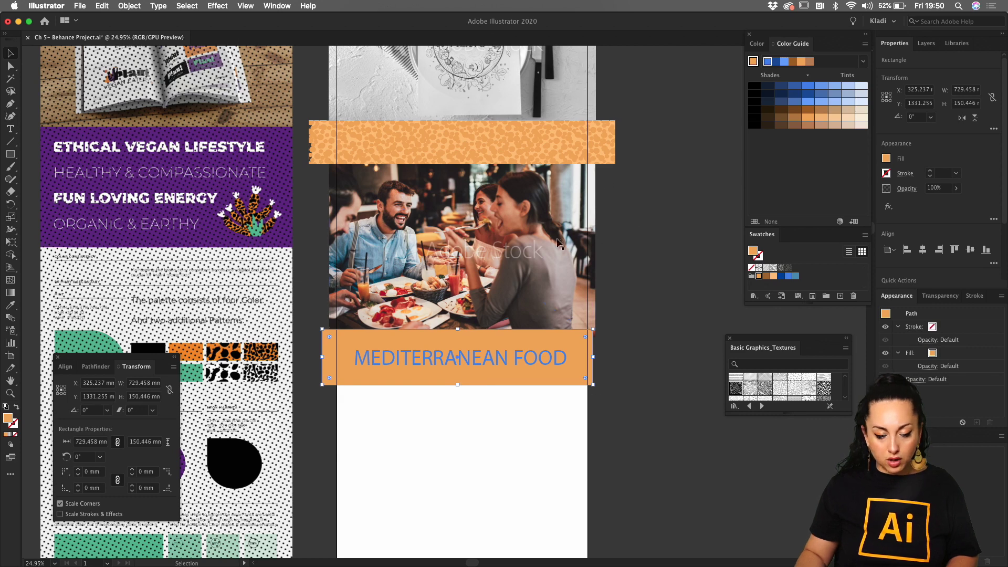
Build a grid of six orange rectangles, each about 115 × 63 mm, three across and two down, below the heading band.
{"action": "left_click_drag", "start_coordinate": [537, 357], "coordinate": [623, 284]}
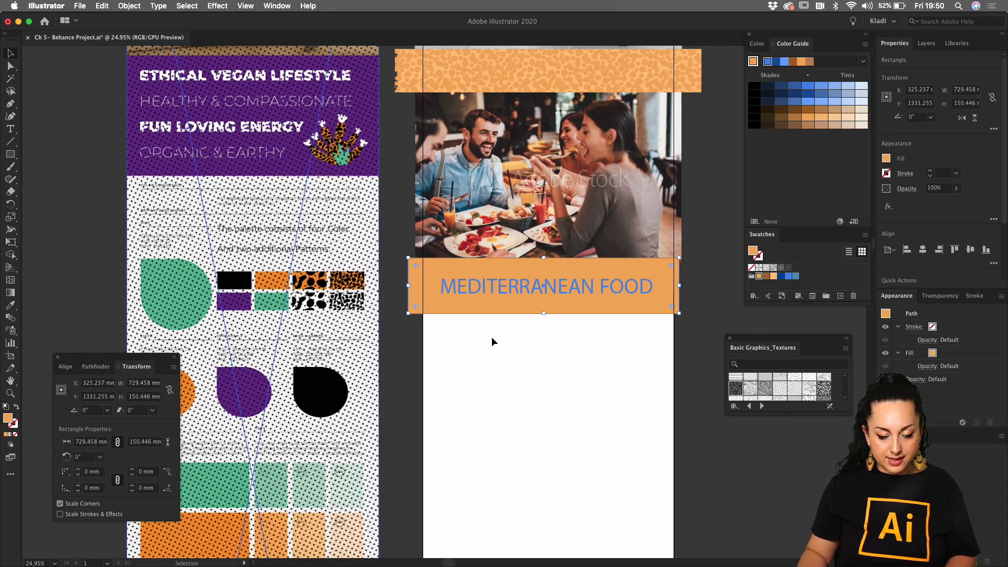
{"action": "left_click_drag", "start_coordinate": [465, 339], "coordinate": [496, 354]}
{"action": "key", "text": "v"}
{"action": "key", "text": "super+z"}
{"action": "left_click", "coordinate": [478, 381]}
{"action": "left_click", "coordinate": [449, 367]}
{"action": "left_click", "coordinate": [448, 350], "text": "shift"}
{"action": "key", "text": "super+d"}
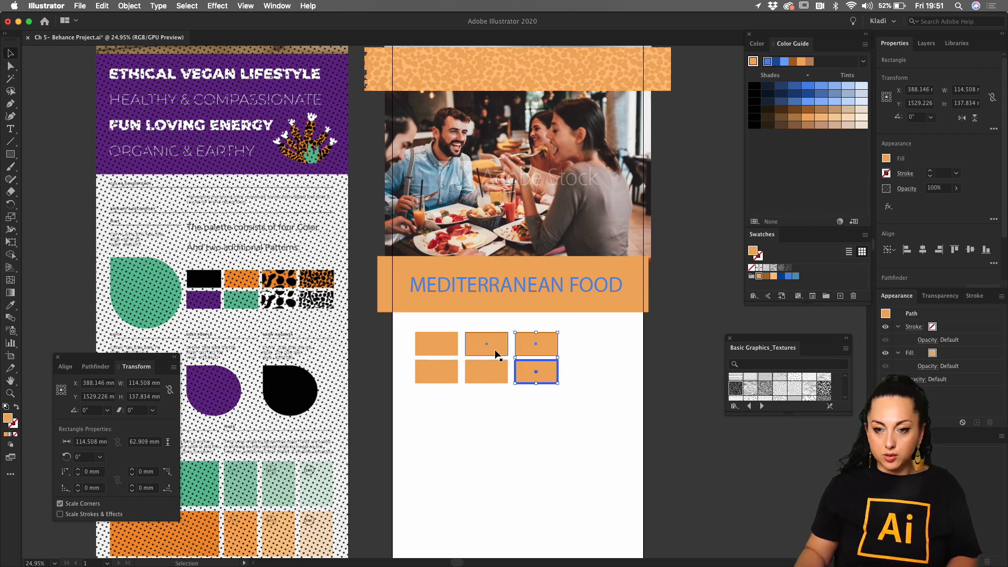
{"action": "left_click", "coordinate": [554, 390]}
Recolour the grid's third column dark blue over teal blue and its middle column brown over light orange, using the palette swatches.
{"action": "left_click", "coordinate": [533, 345]}
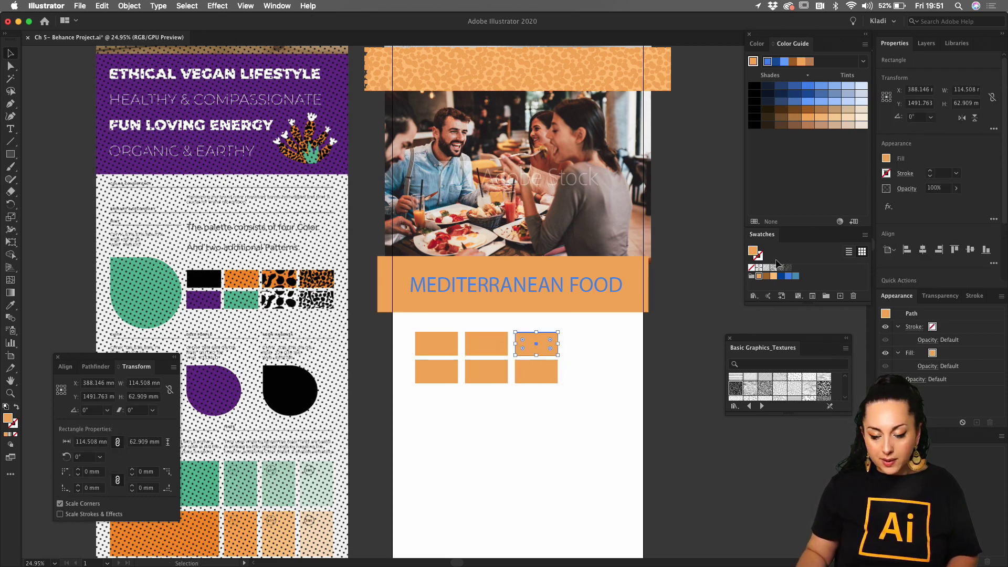
{"action": "left_click", "coordinate": [781, 277]}
{"action": "left_click", "coordinate": [543, 373]}
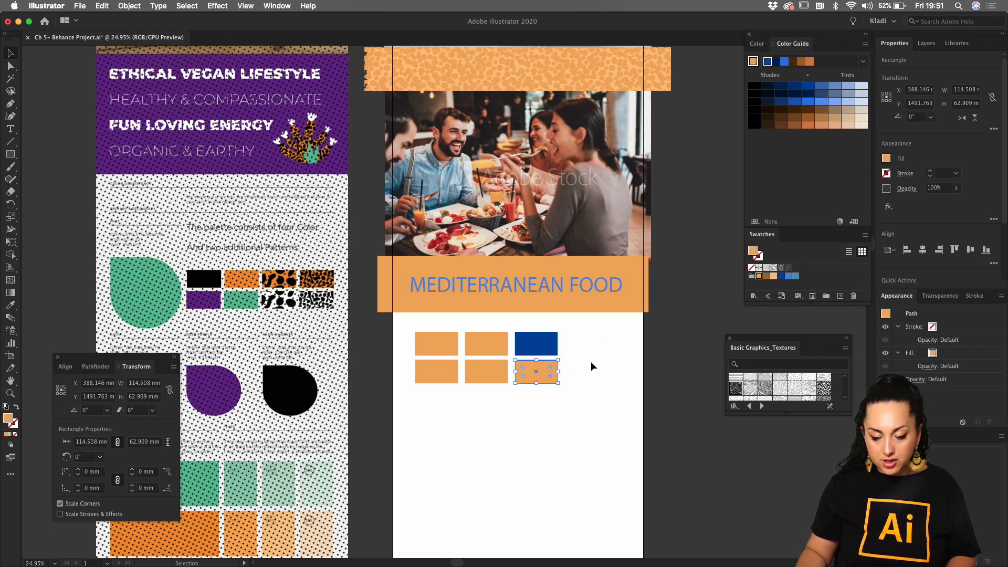
{"action": "left_click", "coordinate": [792, 277]}
{"action": "left_click", "coordinate": [486, 344]}
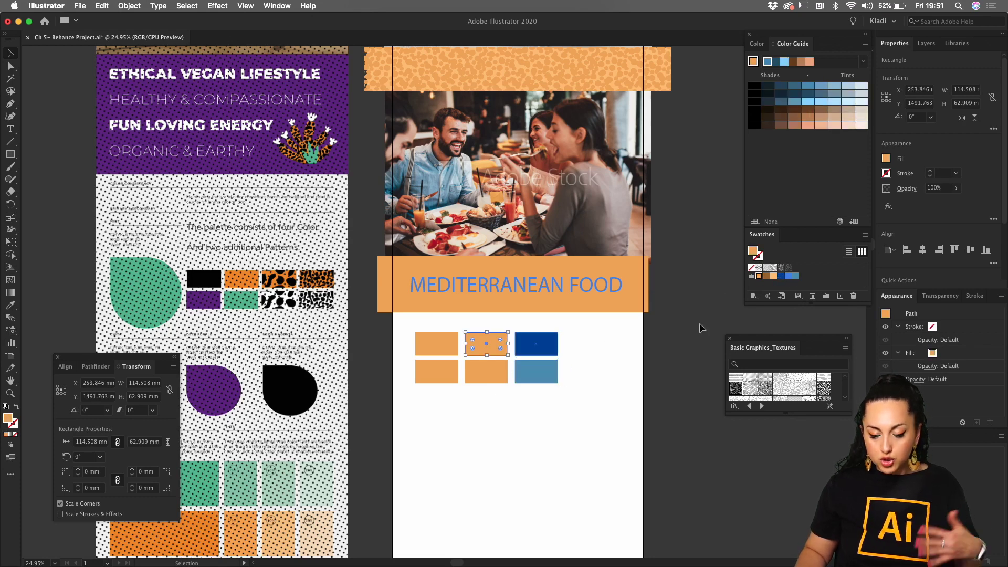
{"action": "left_click", "coordinate": [767, 276]}
{"action": "left_click", "coordinate": [483, 372]}
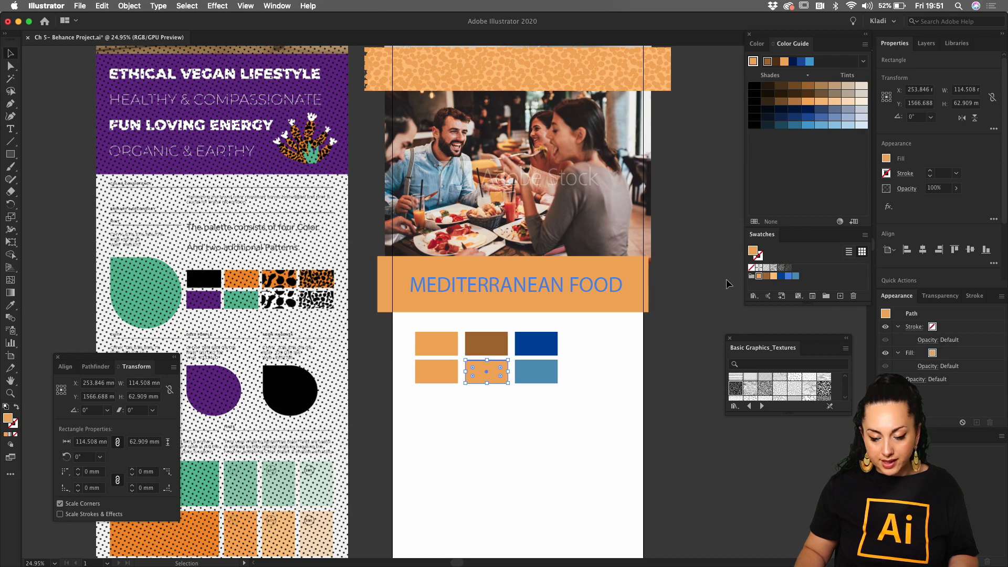
{"action": "left_click", "coordinate": [775, 277]}
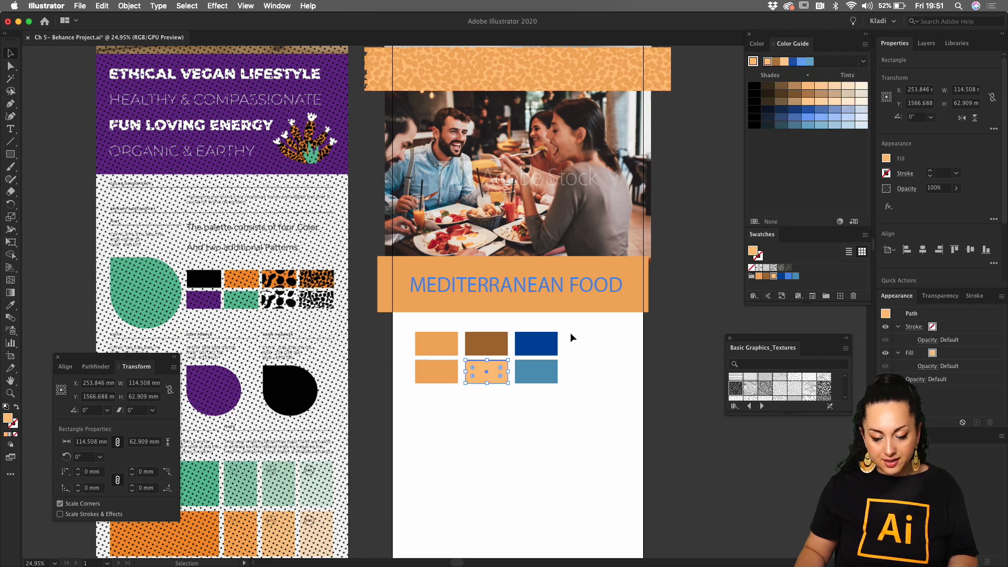
Try a black texture pattern fill on the grid's lower-left rectangle and undo it, keeping the light orange middle rectangle.
{"action": "left_click", "coordinate": [449, 367]}
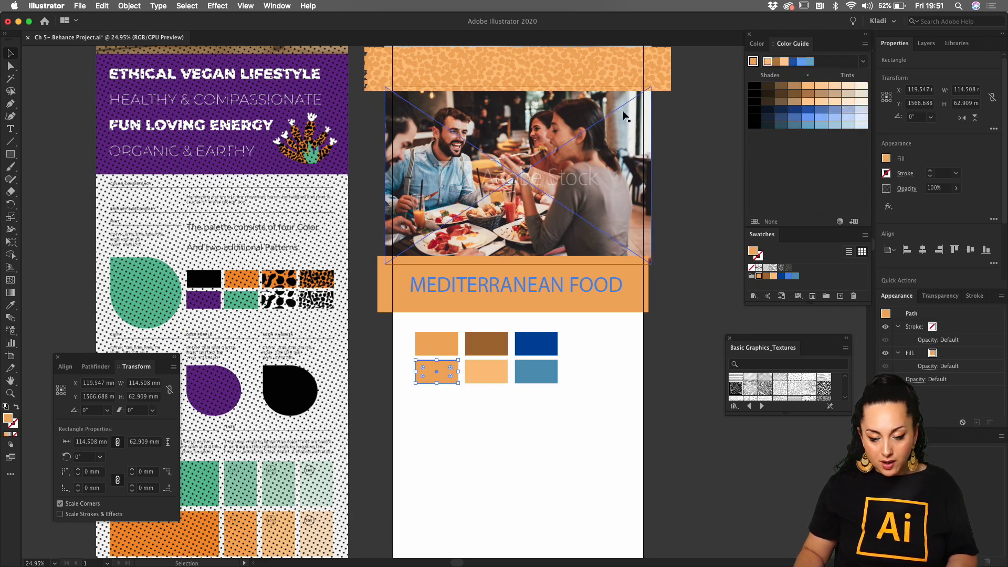
{"action": "left_click", "coordinate": [788, 268]}
{"action": "left_click", "coordinate": [515, 407]}
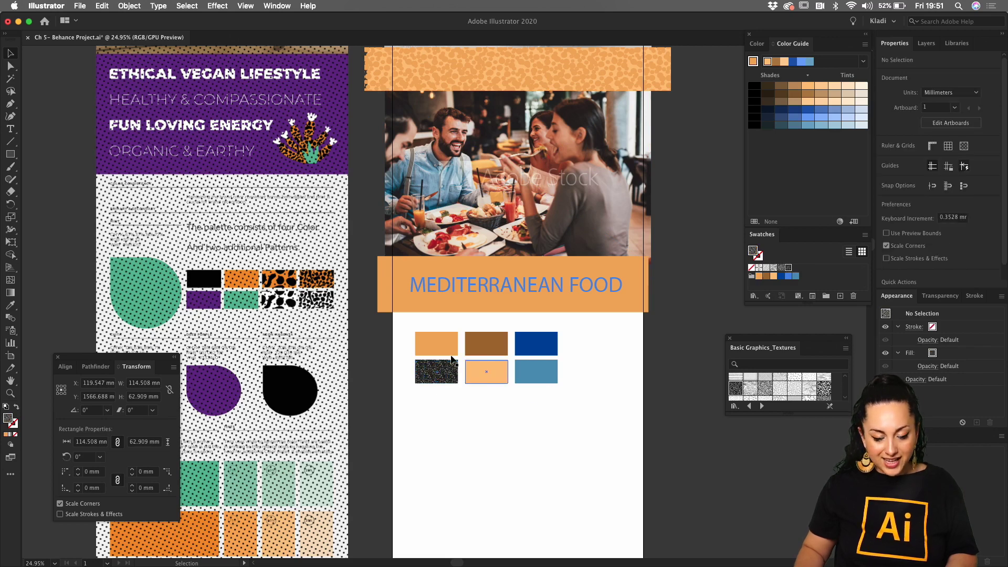
{"action": "left_click", "coordinate": [443, 368]}
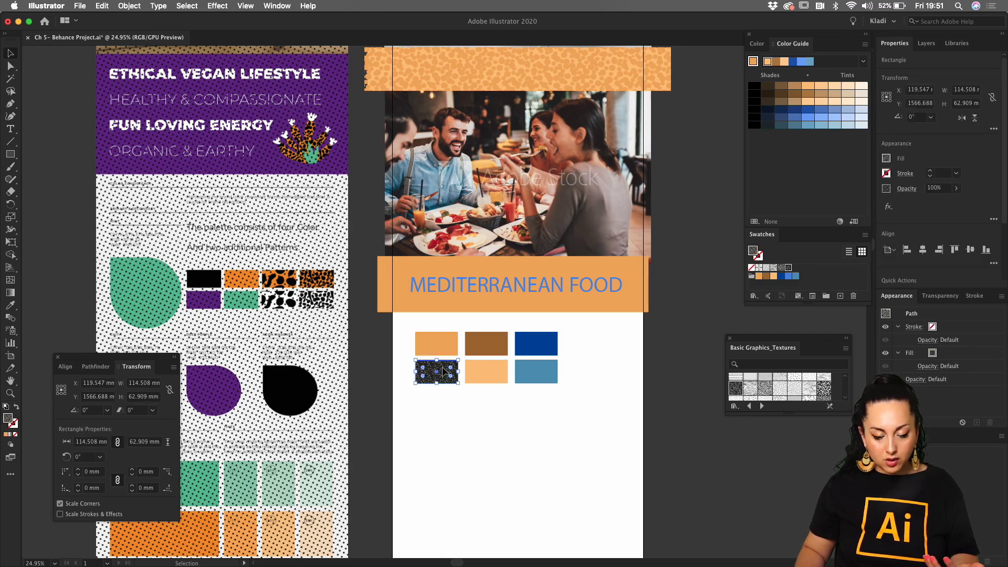
{"action": "mouse_move", "coordinate": [445, 370]}
{"action": "left_mouse_down"}
{"action": "mouse_move", "coordinate": [444, 344]}
{"action": "mouse_move", "coordinate": [444, 371]}
{"action": "left_mouse_up"}
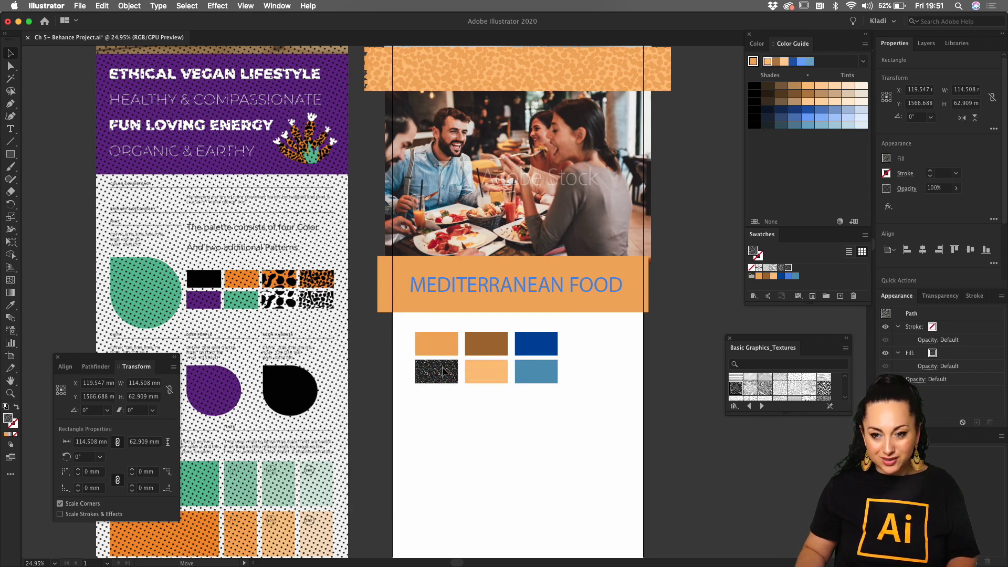
{"action": "key", "text": "super+z"}
{"action": "key", "text": "super+z"}
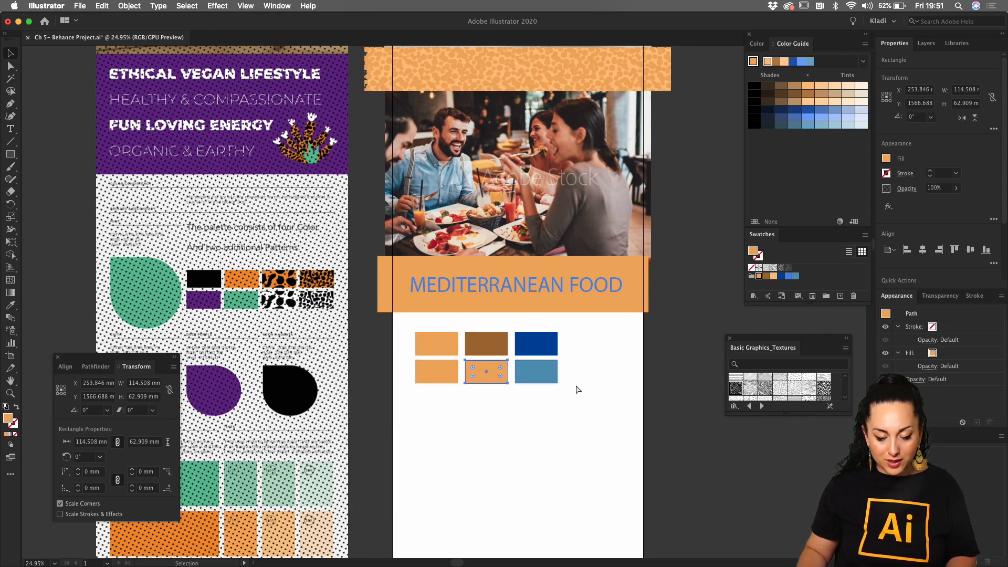
{"action": "key", "text": "super+z"}
{"action": "left_click", "coordinate": [581, 387]}
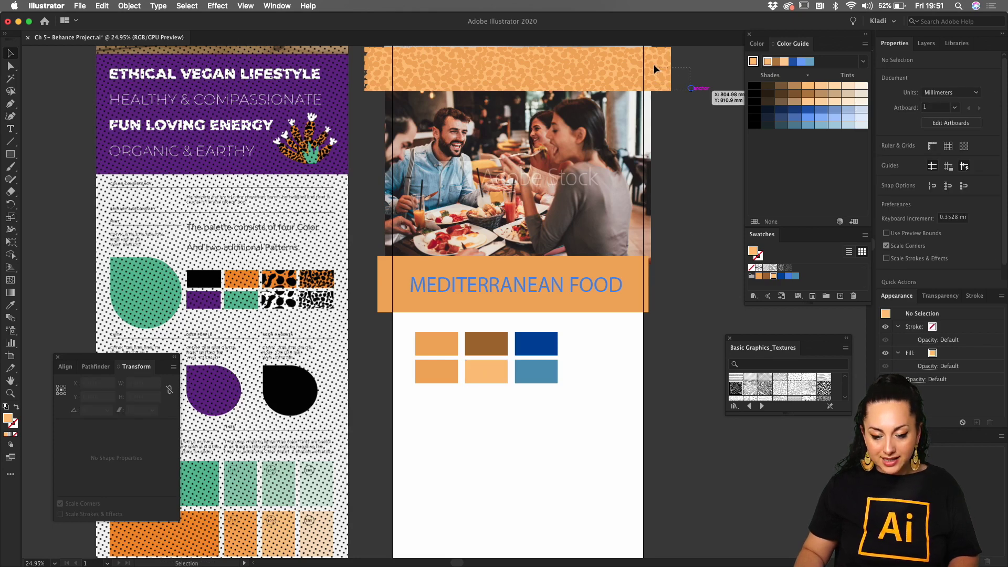
Place a copy of the textured orange band behind the grid's lower-left rectangle and clip it to that rectangle with a clipping mask.
{"action": "left_click_drag", "start_coordinate": [655, 68], "coordinate": [430, 379]}
{"action": "left_click", "coordinate": [445, 371]}
{"action": "scroll", "coordinate": [449, 405], "scroll_direction": "up", "scroll_amount": 2}
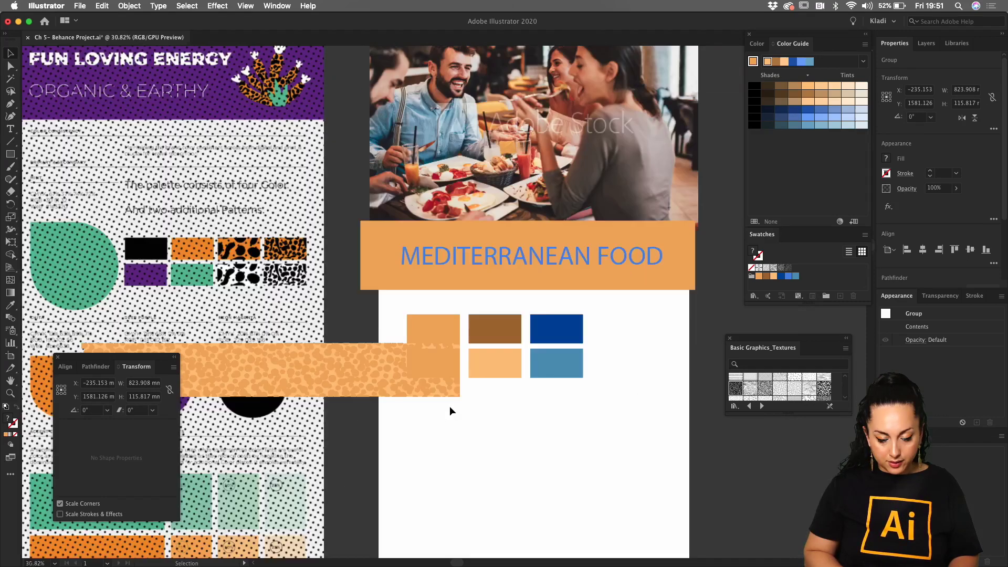
{"action": "scroll", "coordinate": [449, 405], "scroll_direction": "up", "scroll_amount": 6}
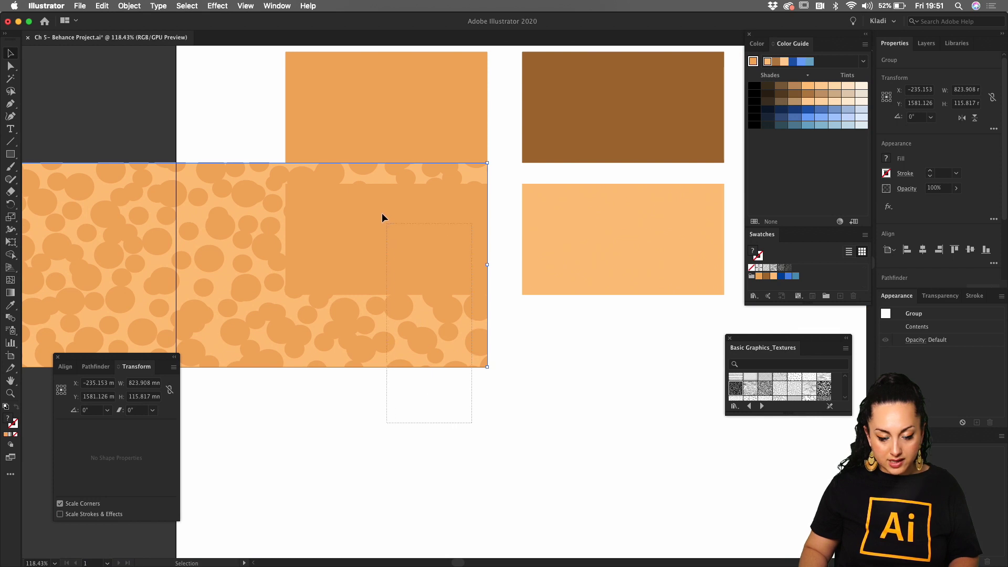
{"action": "left_click", "coordinate": [370, 213]}
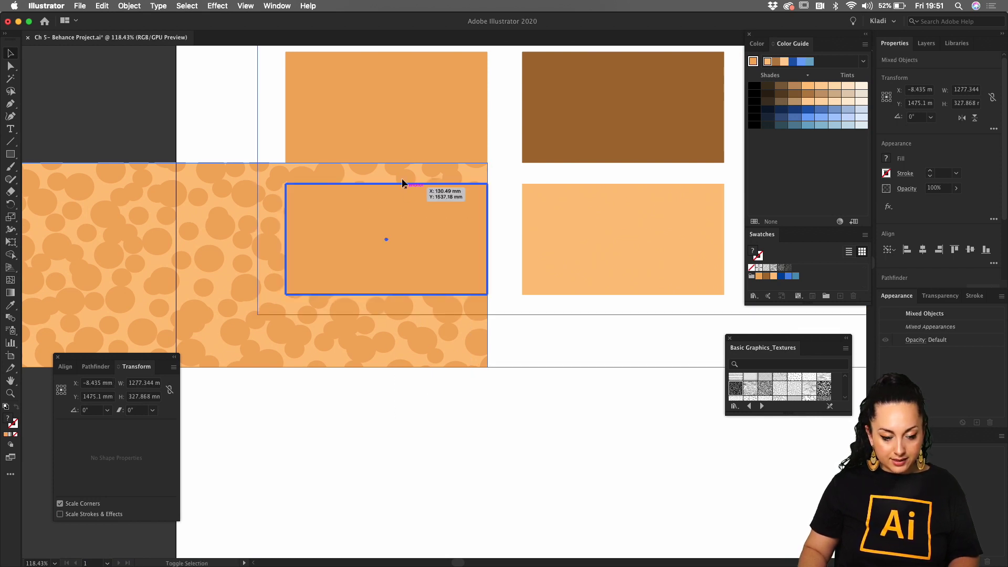
{"action": "left_click", "coordinate": [386, 327], "text": "shift"}
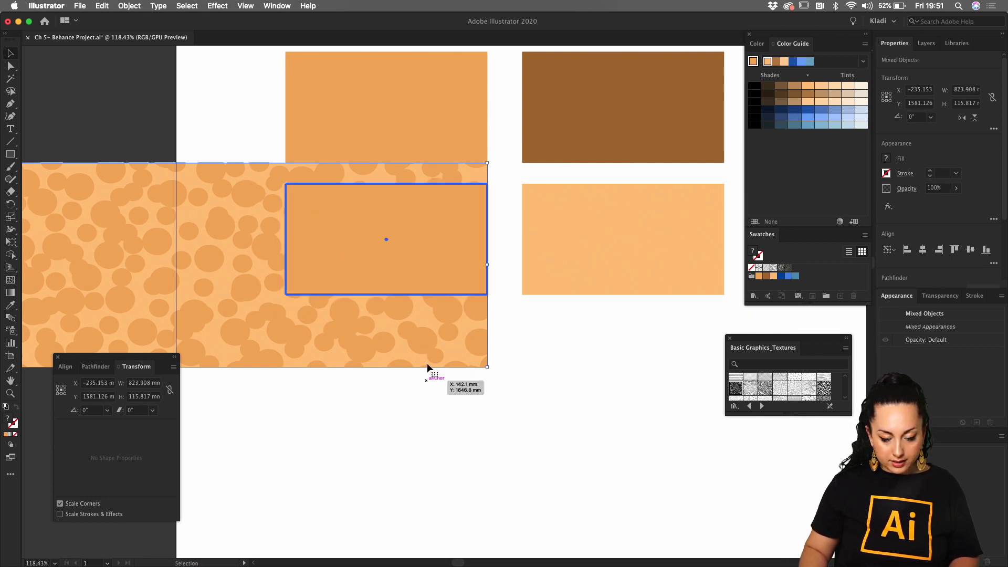
{"action": "key", "text": "super+7"}
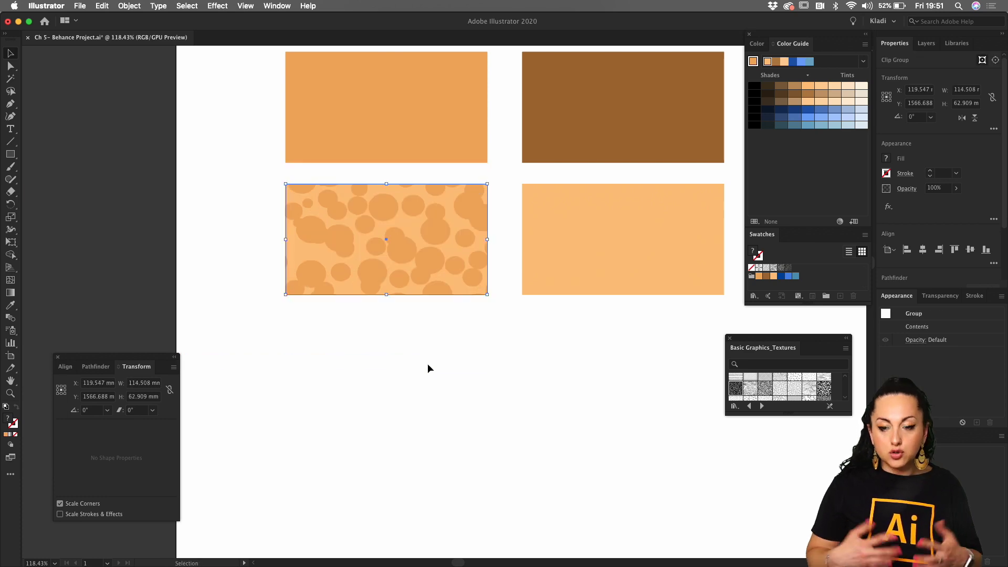
Examine the Plant reference layout's sections beside the new layout to compare their colour palettes and order of content.
{"action": "scroll", "coordinate": [420, 455], "scroll_direction": "down", "scroll_amount": 2}
{"action": "scroll", "coordinate": [420, 455], "scroll_direction": "down", "scroll_amount": 5}
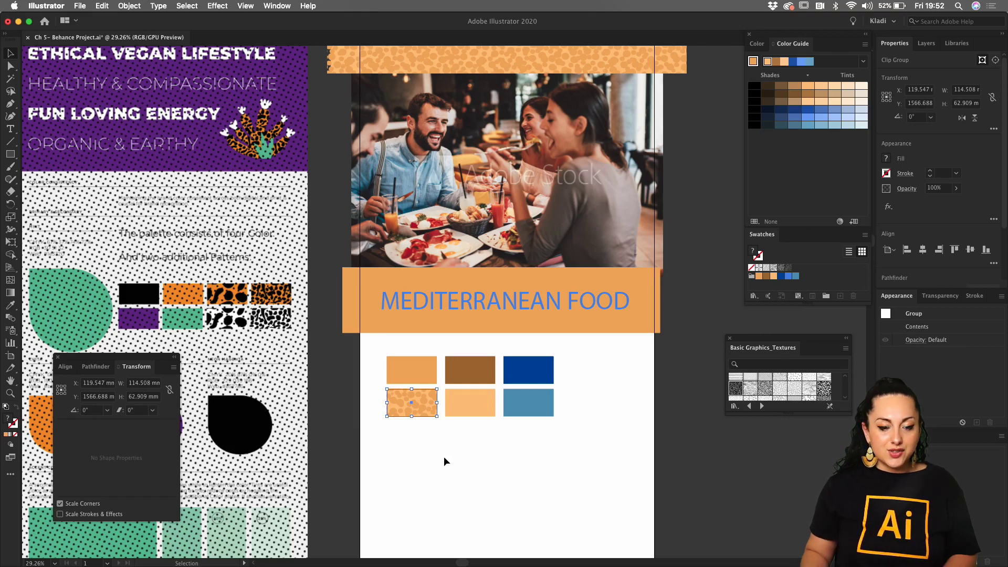
{"action": "left_click_drag", "start_coordinate": [382, 443], "coordinate": [577, 365]}
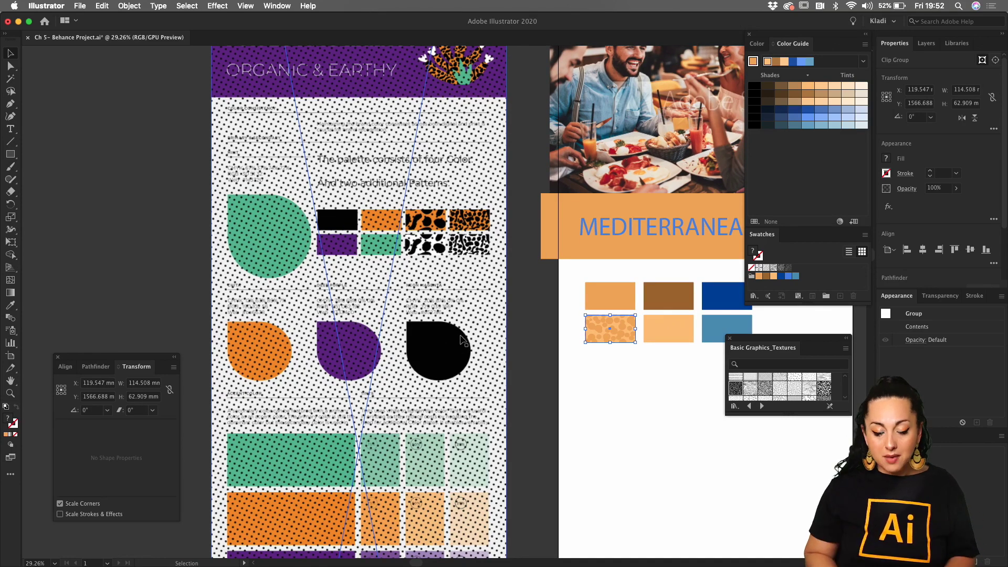
{"action": "scroll", "coordinate": [593, 351], "scroll_direction": "down", "scroll_amount": 5}
{"action": "scroll", "coordinate": [594, 351], "scroll_direction": "right", "scroll_amount": 4}
{"action": "scroll", "coordinate": [594, 351], "scroll_direction": "up", "scroll_amount": 2}
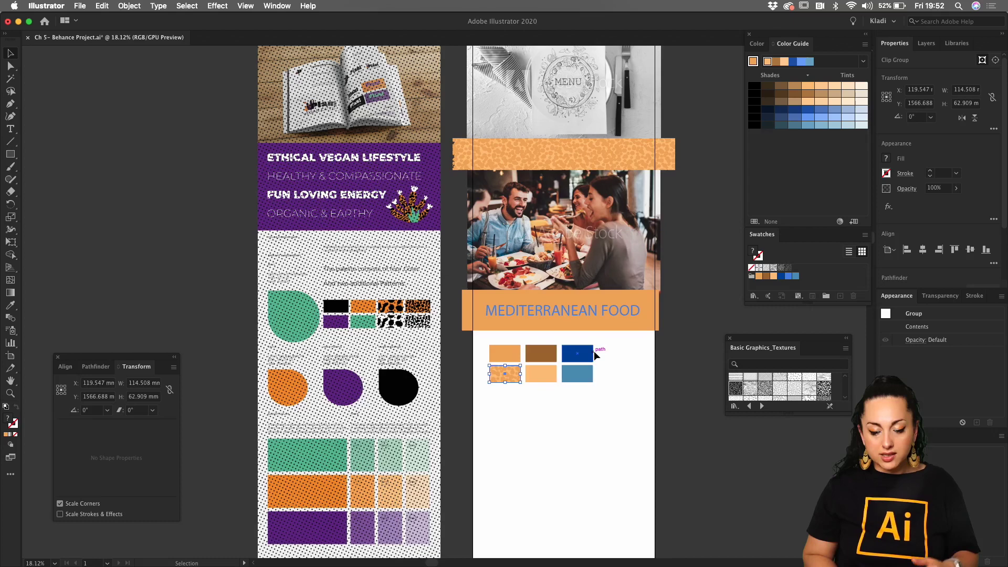
{"action": "scroll", "coordinate": [593, 351], "scroll_direction": "down", "scroll_amount": 1}
{"action": "scroll", "coordinate": [594, 350], "scroll_direction": "right", "scroll_amount": 1}
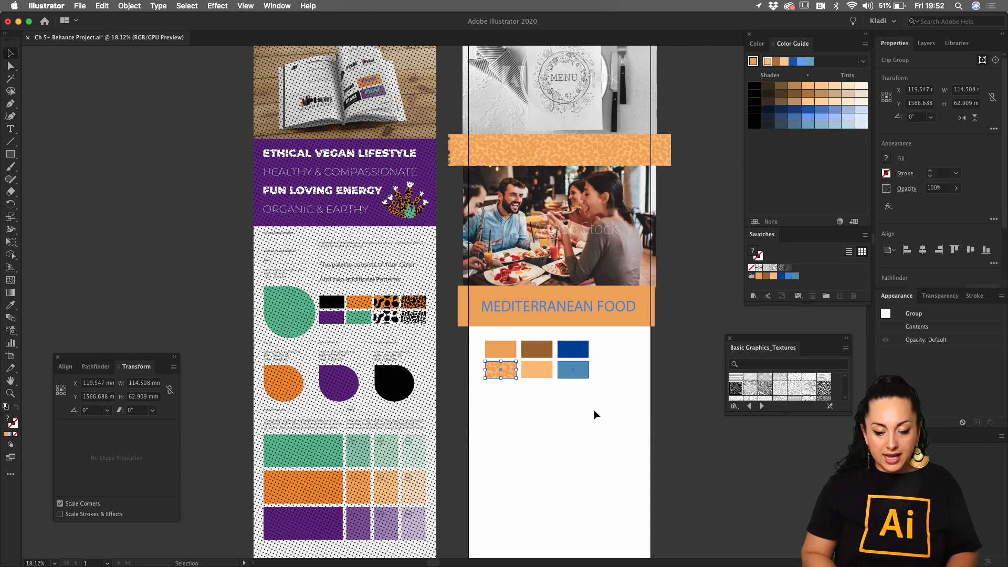
{"action": "scroll", "coordinate": [593, 410], "scroll_direction": "up", "scroll_amount": 3}
{"action": "scroll", "coordinate": [581, 403], "scroll_direction": "up", "scroll_amount": 1}
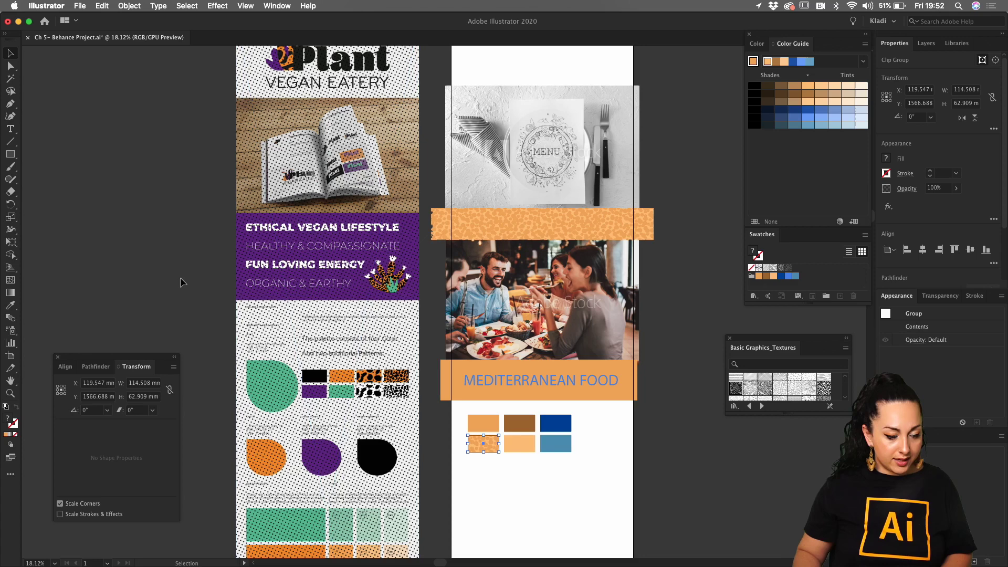
Shorten the artboard from its upper edge down to the top of the menu photo, to a height of about 3480 mm.
{"action": "left_click", "coordinate": [11, 356]}
{"action": "scroll", "coordinate": [669, 102], "scroll_direction": "up", "scroll_amount": 5}
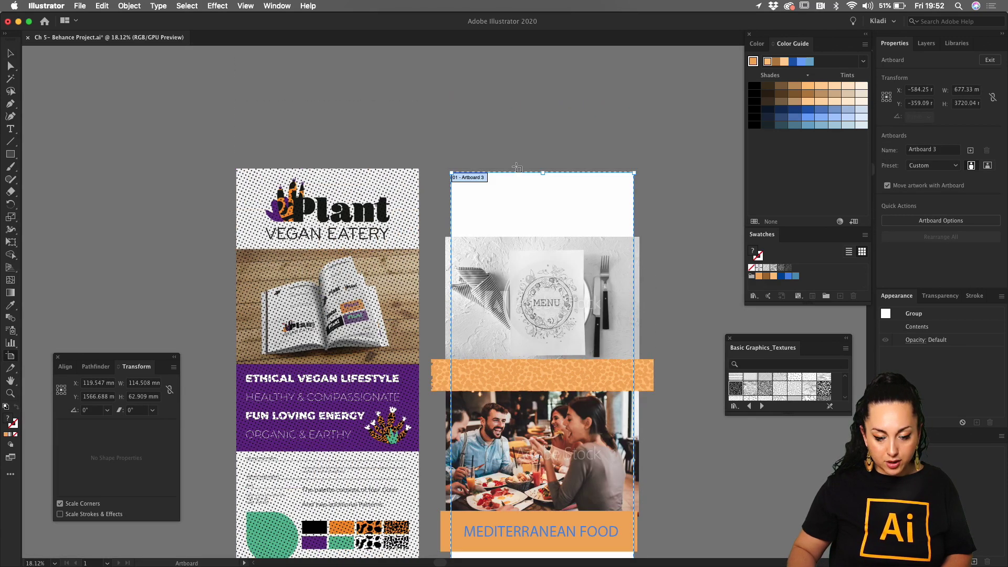
{"action": "left_click_drag", "start_coordinate": [543, 173], "coordinate": [541, 237]}
{"action": "scroll", "coordinate": [543, 352], "scroll_direction": "down", "scroll_amount": 11}
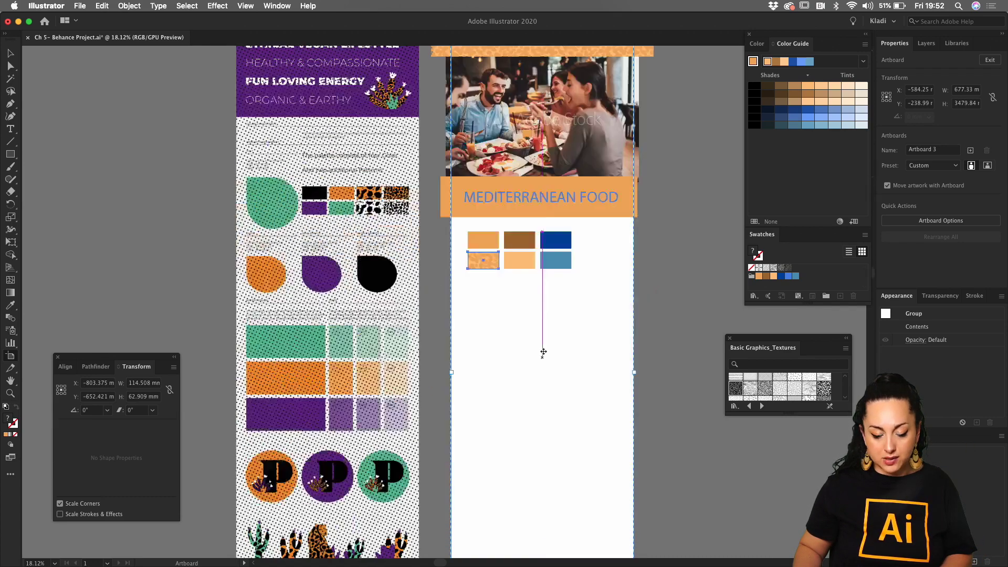
{"action": "scroll", "coordinate": [542, 351], "scroll_direction": "up", "scroll_amount": 20}
{"action": "scroll", "coordinate": [541, 351], "scroll_direction": "down", "scroll_amount": 16}
{"action": "scroll", "coordinate": [539, 348], "scroll_direction": "up", "scroll_amount": 13}
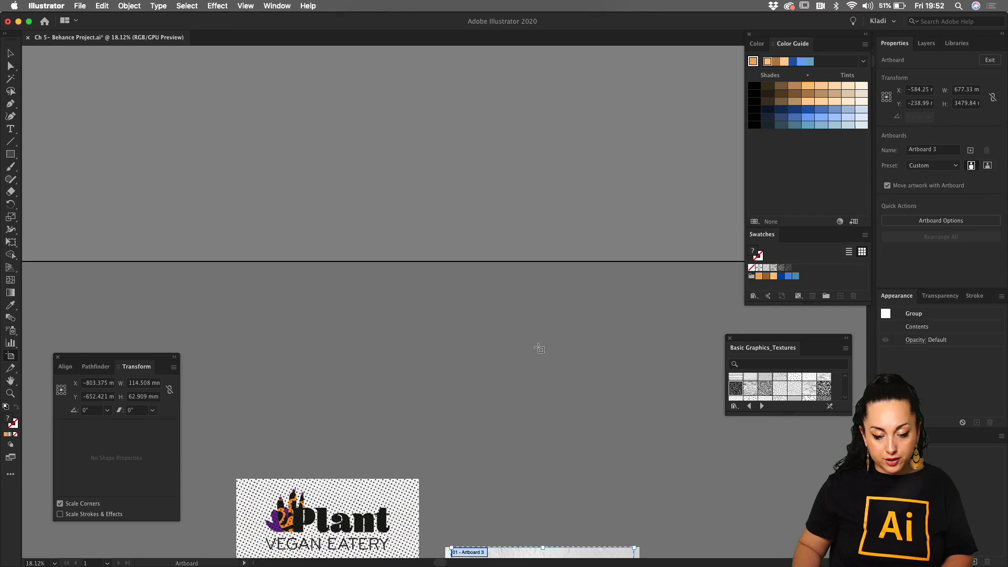
{"action": "scroll", "coordinate": [541, 346], "scroll_direction": "down", "scroll_amount": 3}
{"action": "scroll", "coordinate": [543, 346], "scroll_direction": "down", "scroll_amount": 8}
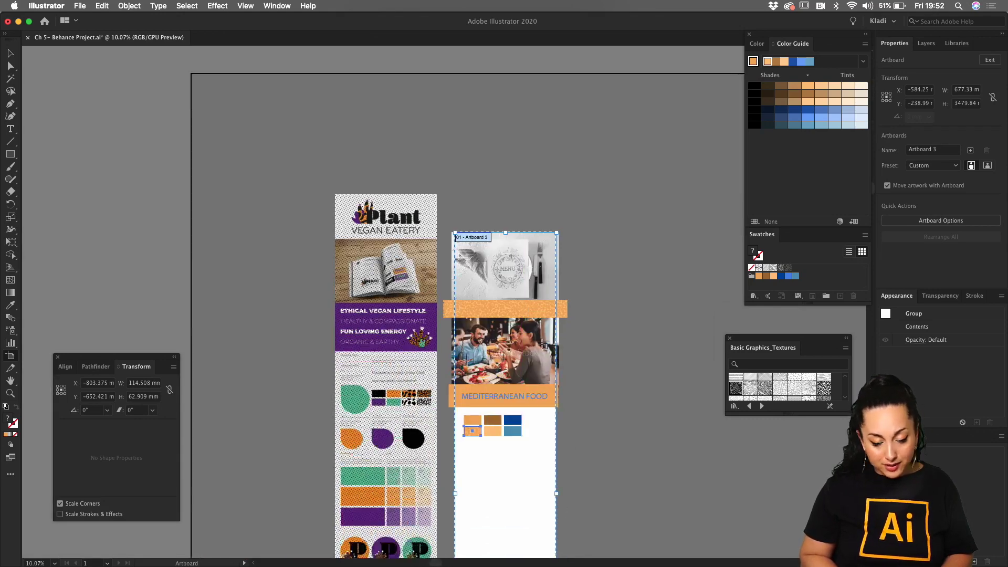
Shorten the artboard from its lower edge up to just below the colour palette grid, to a height of about 1424 mm.
{"action": "scroll", "coordinate": [544, 346], "scroll_direction": "down", "scroll_amount": 4}
{"action": "scroll", "coordinate": [544, 351], "scroll_direction": "down", "scroll_amount": 5}
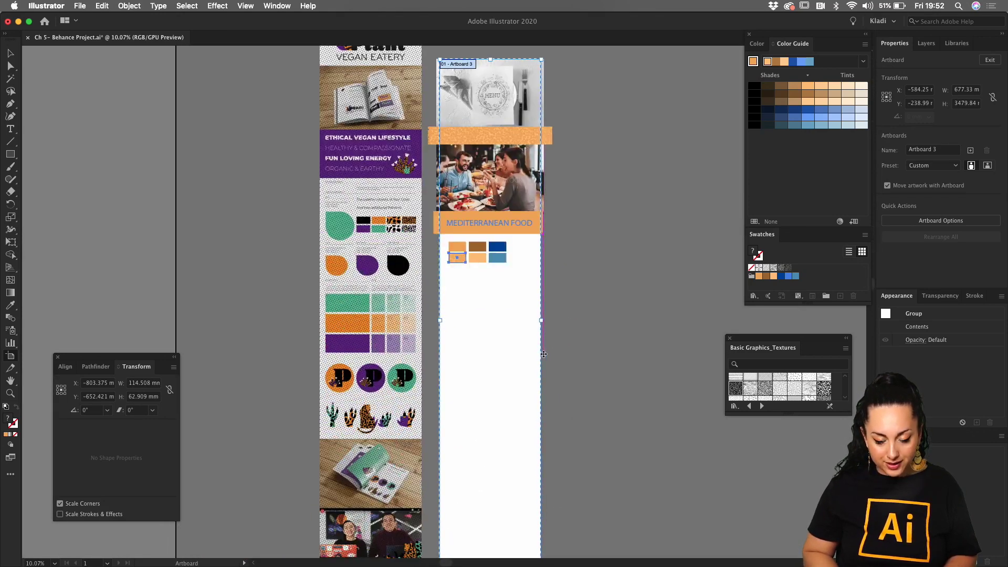
{"action": "scroll", "coordinate": [543, 354], "scroll_direction": "down", "scroll_amount": 3}
{"action": "left_click_drag", "start_coordinate": [502, 518], "coordinate": [512, 209]}
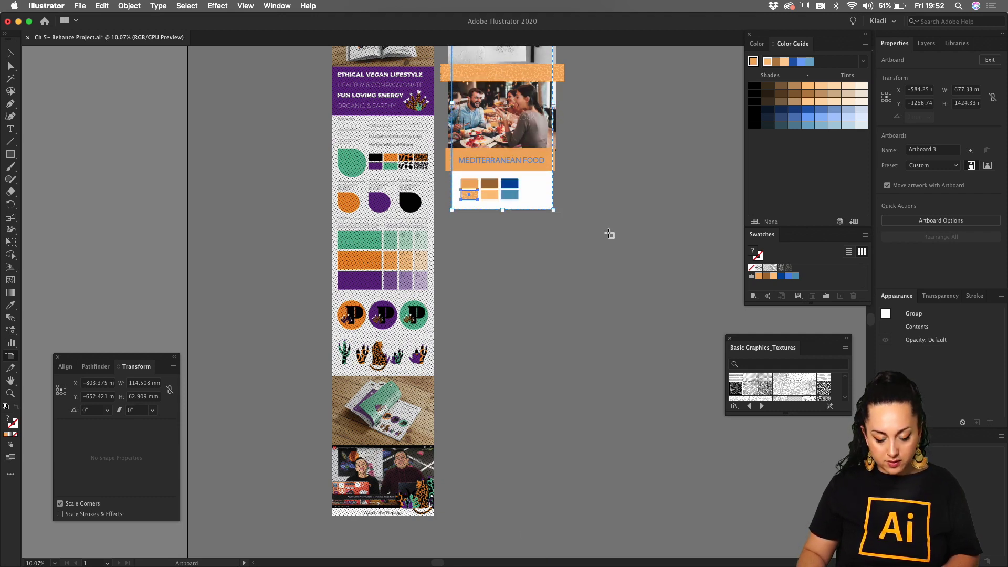
{"action": "key", "text": "Escape"}
{"action": "scroll", "coordinate": [612, 273], "scroll_direction": "up", "scroll_amount": 5}
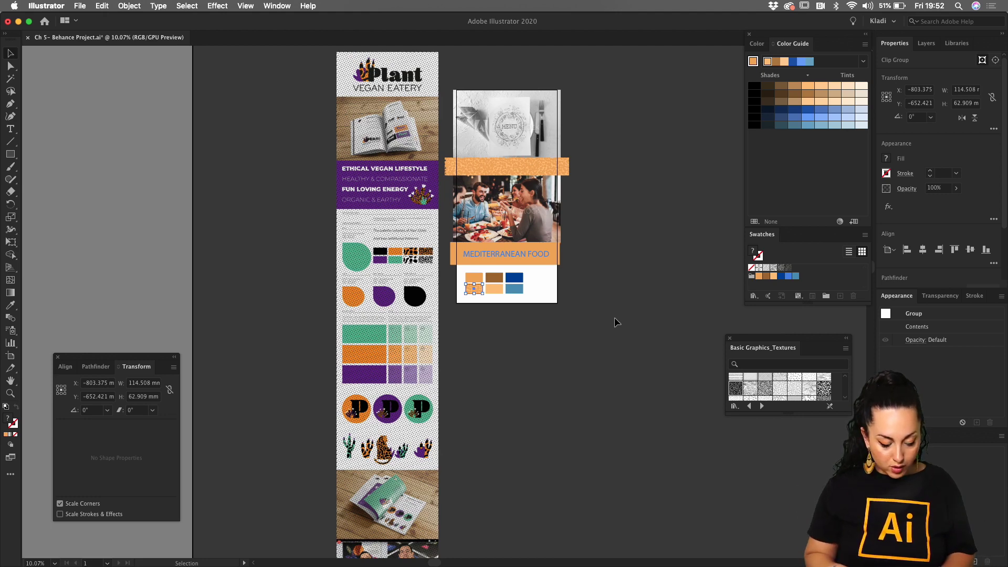
Export the artboard for screens as a 1x JPG 100 to the Desktop, with the file prefix "sample 1".
{"action": "key", "text": "super+alt+e"}
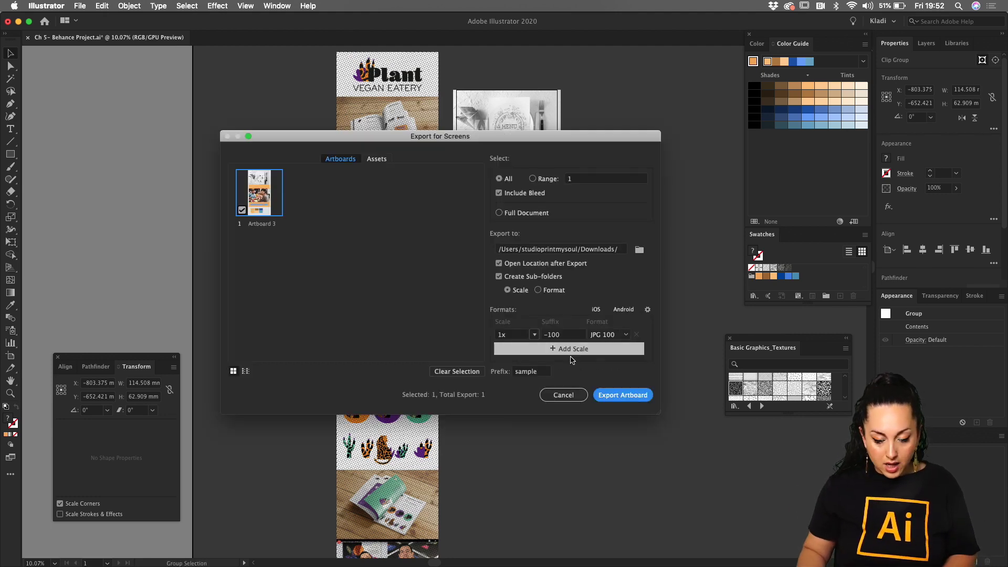
{"action": "double_click", "coordinate": [531, 372]}
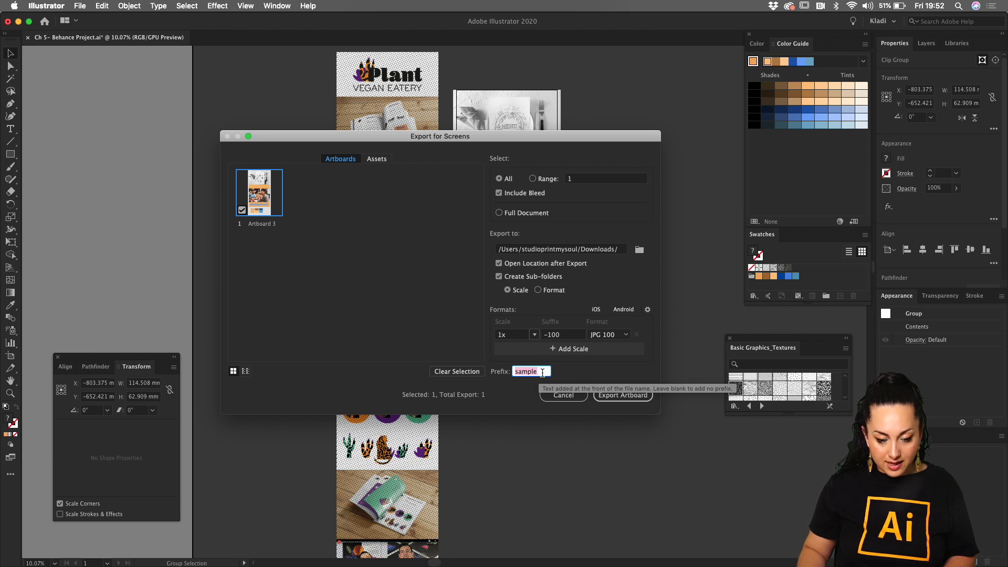
{"action": "type", "text": "1"}
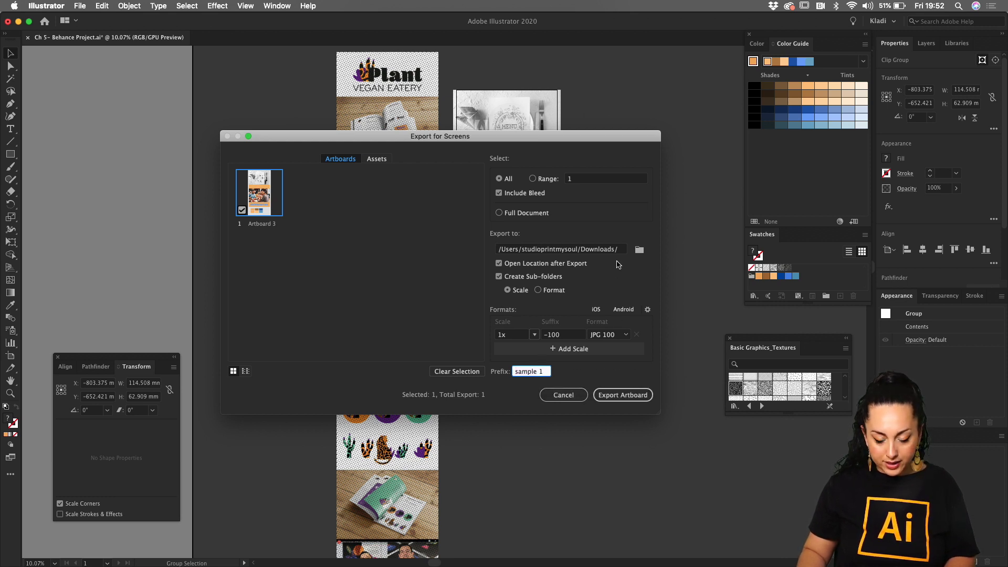
{"action": "left_click", "coordinate": [639, 251]}
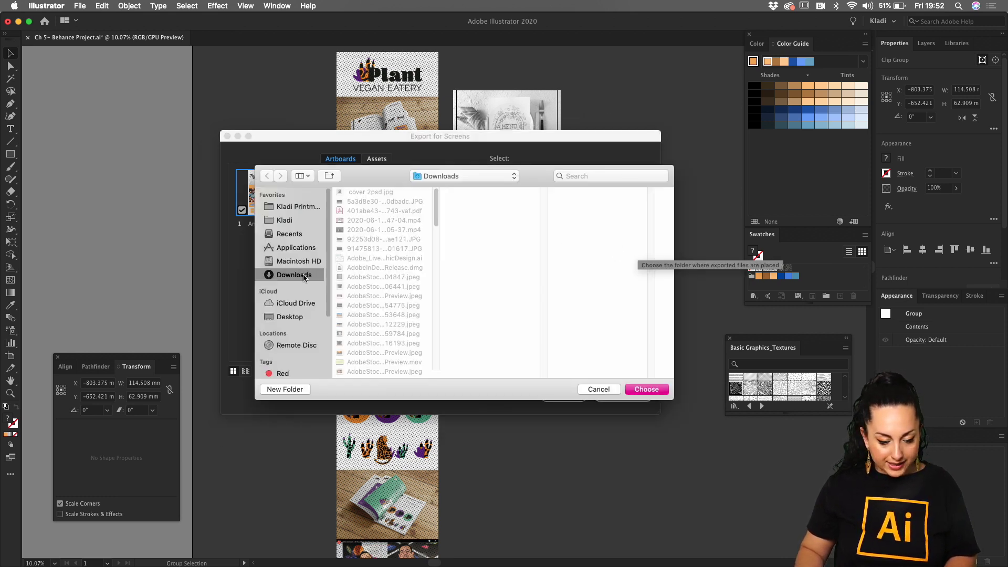
{"action": "left_click", "coordinate": [291, 316]}
{"action": "left_click", "coordinate": [650, 392]}
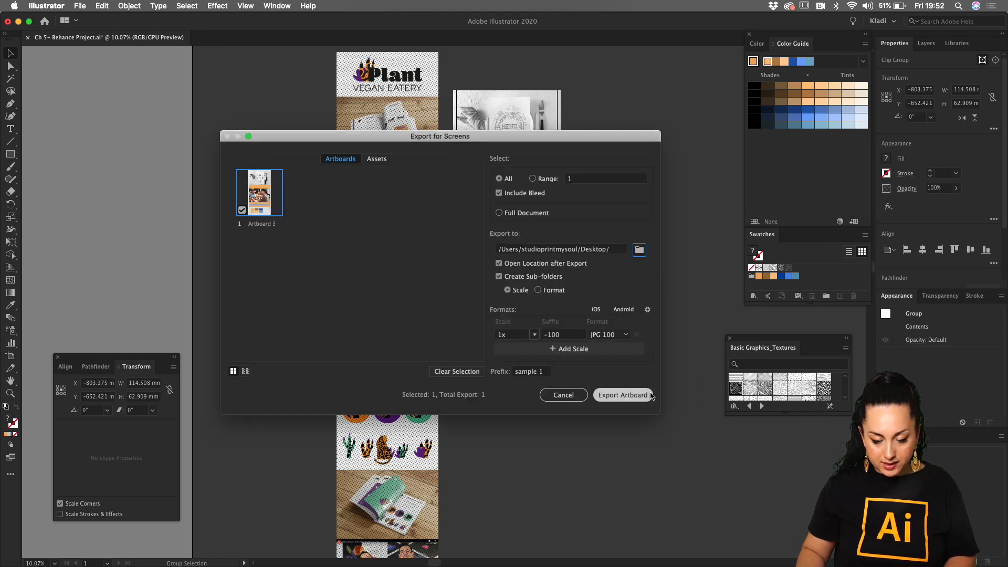
{"action": "left_click", "coordinate": [650, 395]}
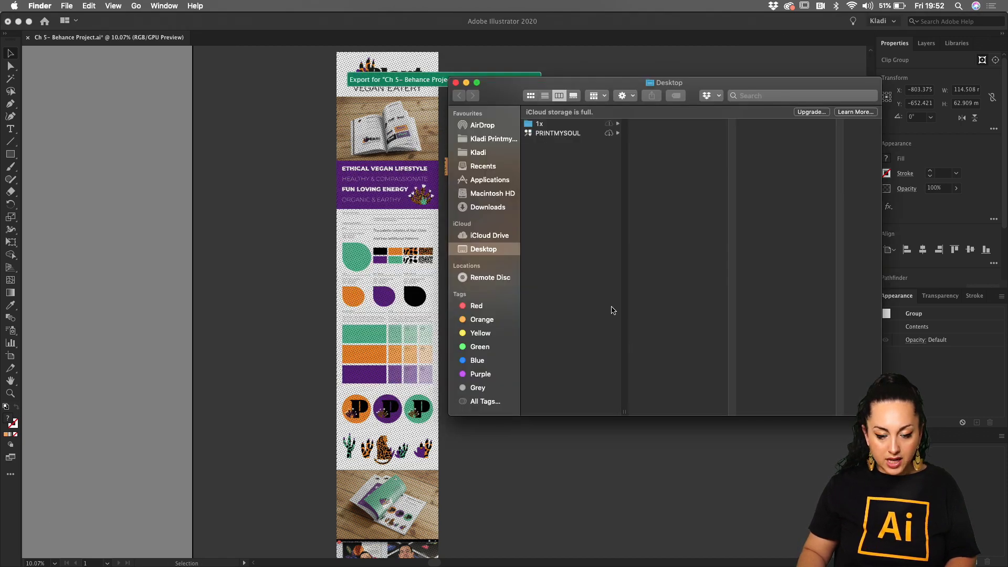
Switch to Behance in Chrome, close the open Plant project and start creating a new project.
{"action": "mouse_move", "coordinate": [464, 565]}
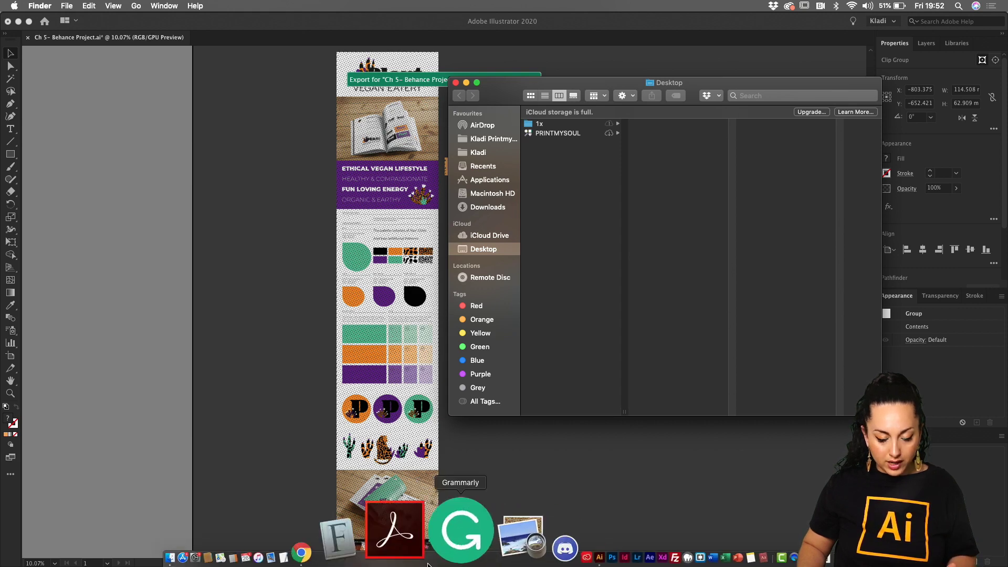
{"action": "left_click", "coordinate": [430, 536]}
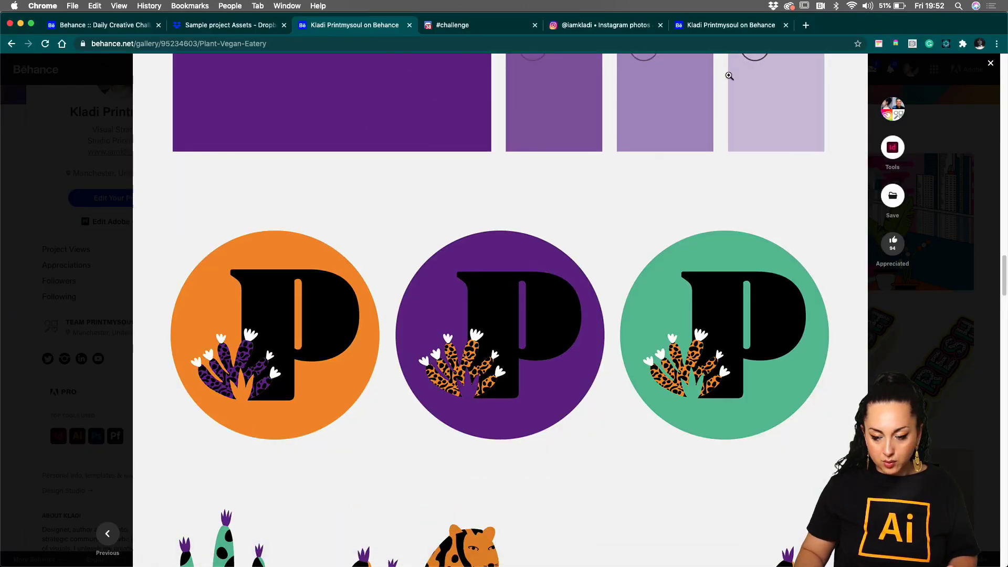
{"action": "scroll", "coordinate": [726, 72], "scroll_direction": "up", "scroll_amount": 15}
{"action": "left_click", "coordinate": [991, 66]}
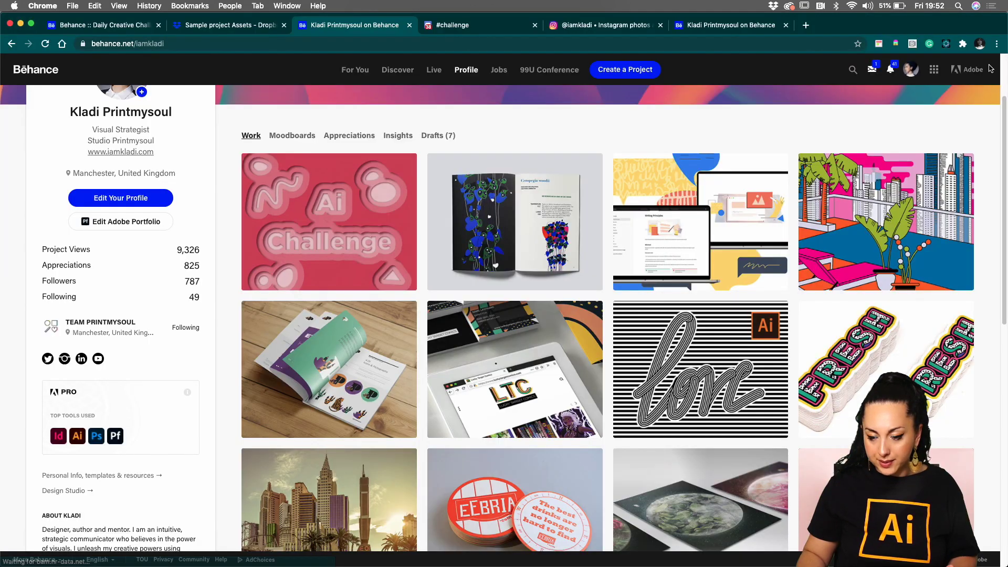
{"action": "left_click", "coordinate": [630, 76]}
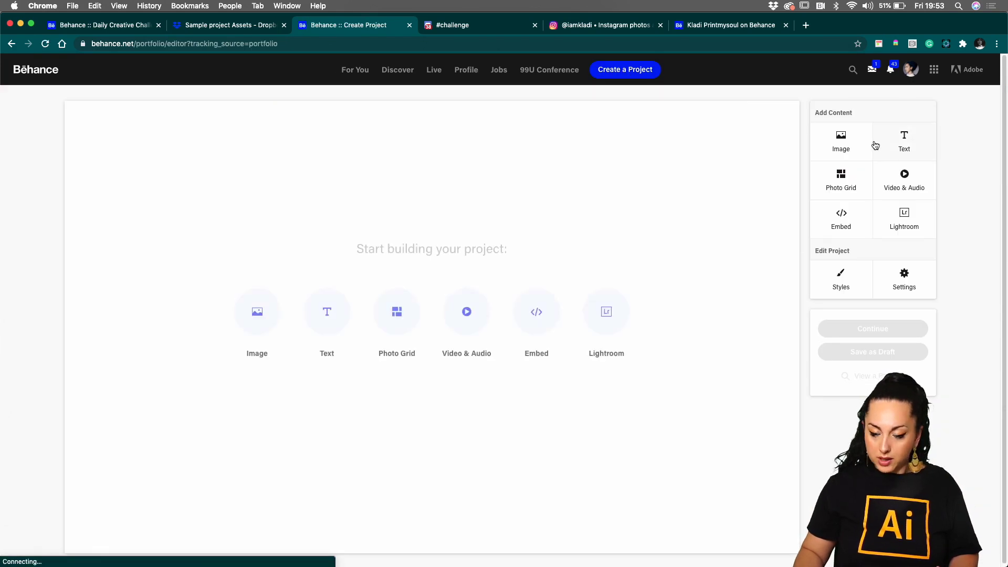
Add the image "sample 1Artboard 3-100.jpg" from the Desktop's 1x folder to the project and check it down to the palette grid.
{"action": "left_click", "coordinate": [851, 151]}
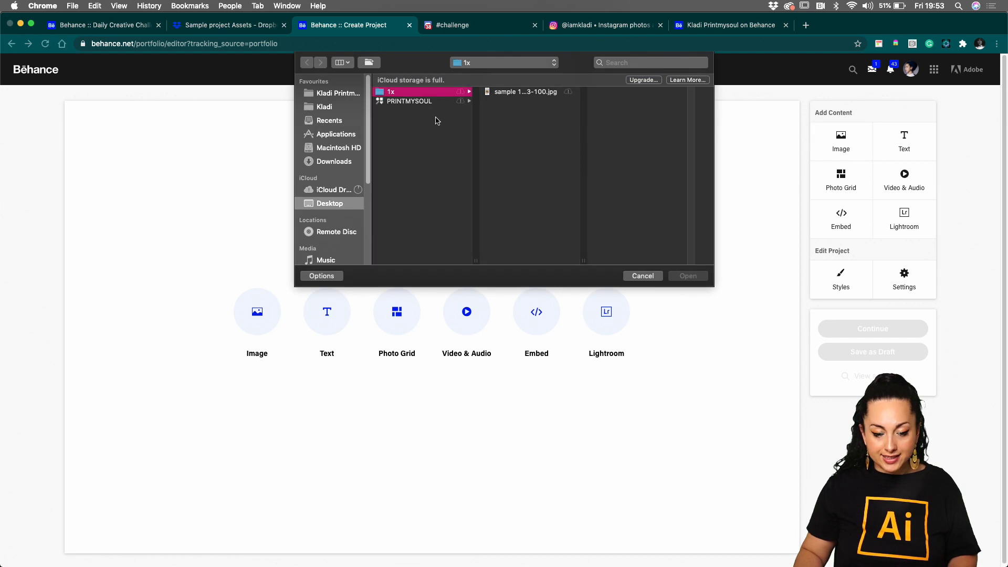
{"action": "left_click", "coordinate": [513, 93]}
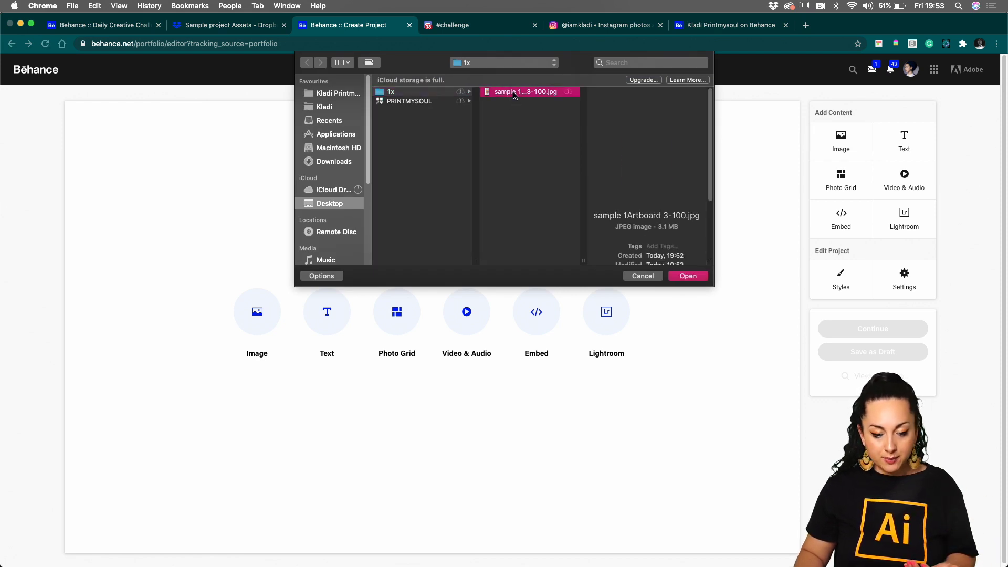
{"action": "left_click", "coordinate": [688, 277]}
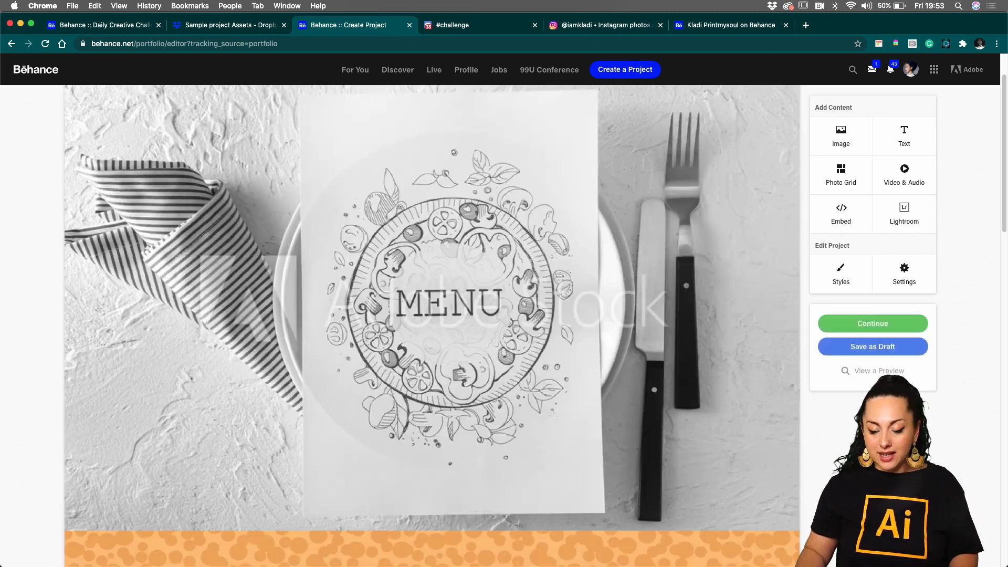
{"action": "scroll", "coordinate": [571, 414], "scroll_direction": "down", "scroll_amount": 8}
{"action": "scroll", "coordinate": [572, 407], "scroll_direction": "down", "scroll_amount": 10}
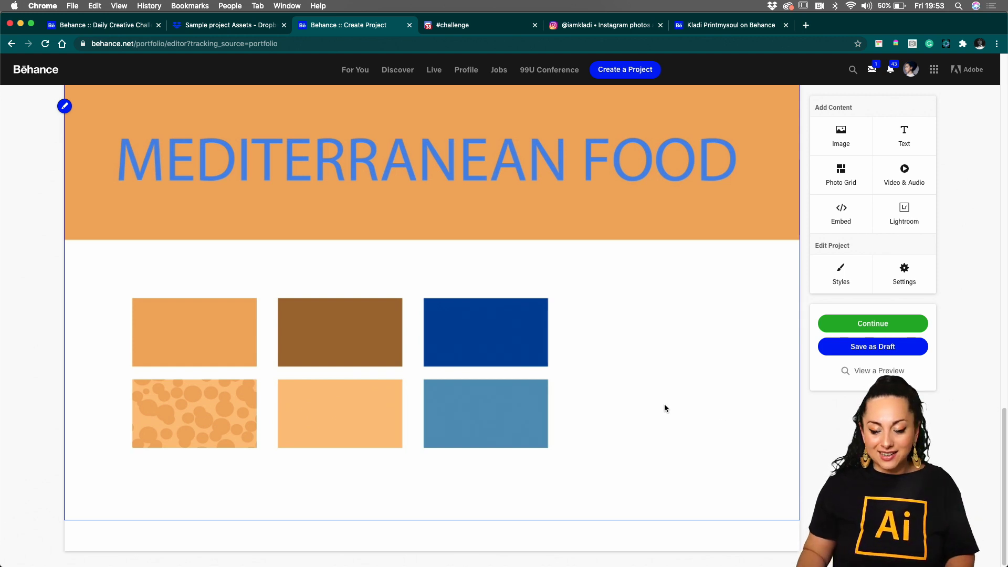
Continue to the project's publishing details and enter the project tag "Aidailychallenge".
{"action": "left_click", "coordinate": [852, 328]}
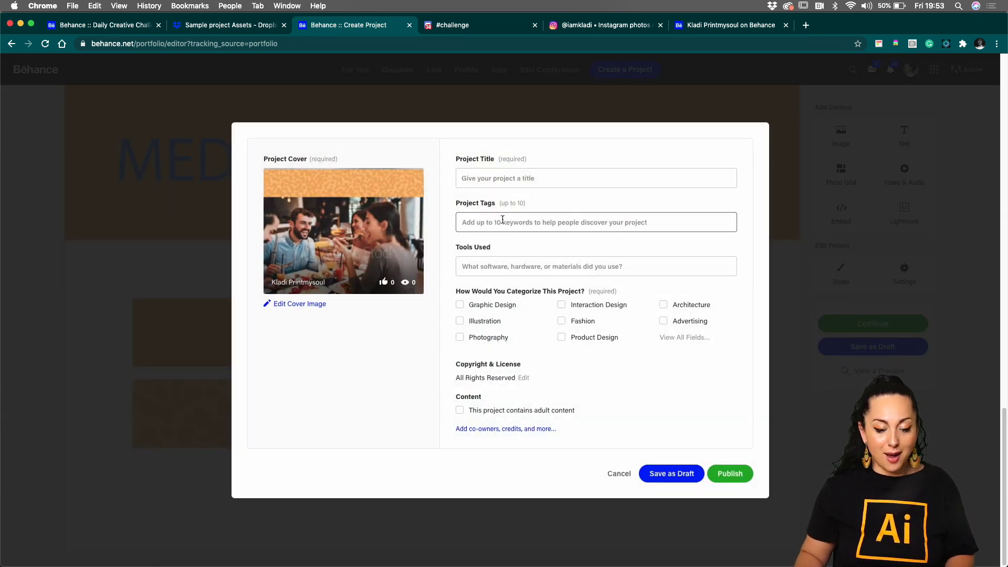
{"action": "left_click", "coordinate": [500, 221]}
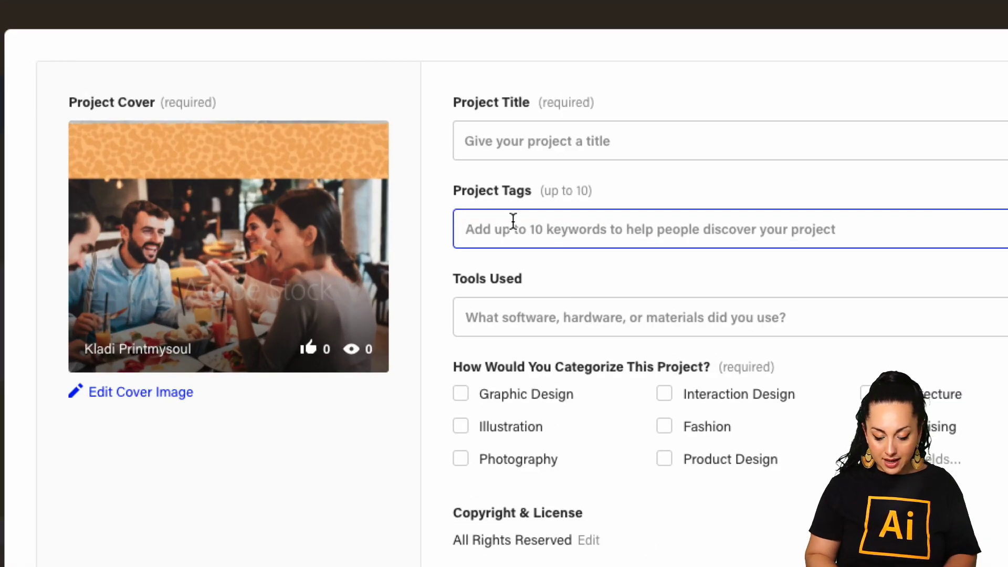
{"action": "type", "text": "Aidai"}
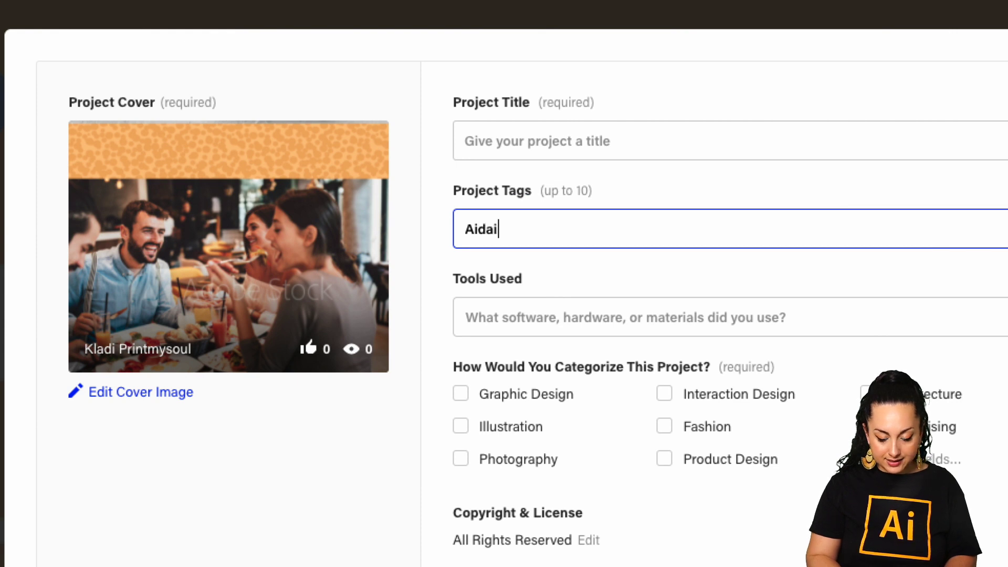
{"action": "type", "text": "lychalleng"}
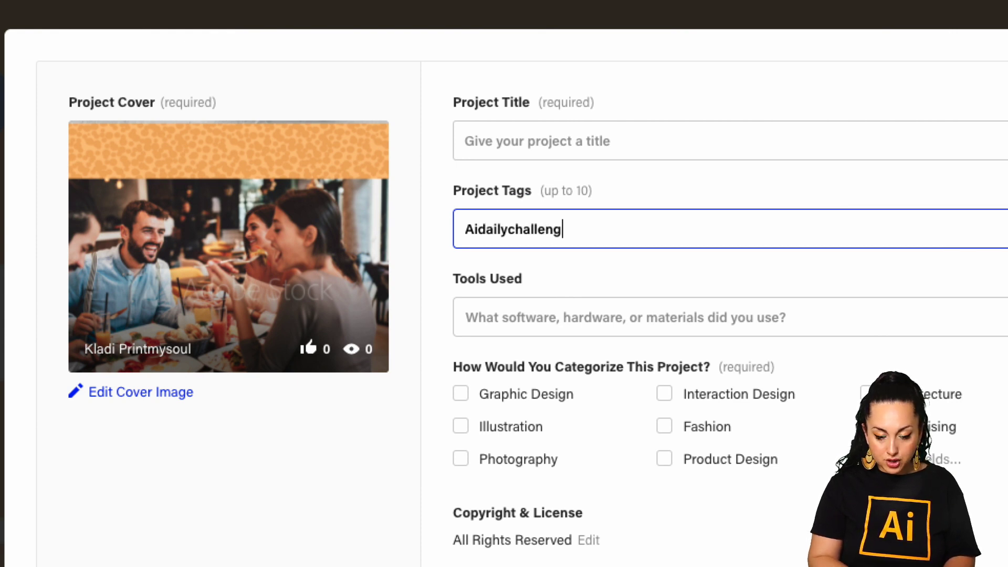
{"action": "type", "text": "e"}
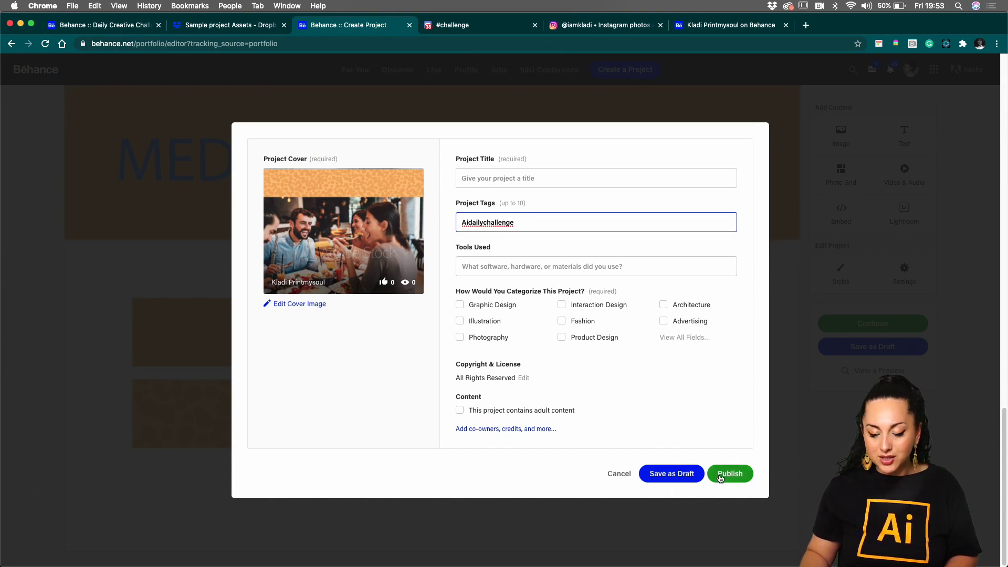
Try to publish the project without a title, close the publishing details and return to the start of the layout.
{"action": "left_click", "coordinate": [720, 476]}
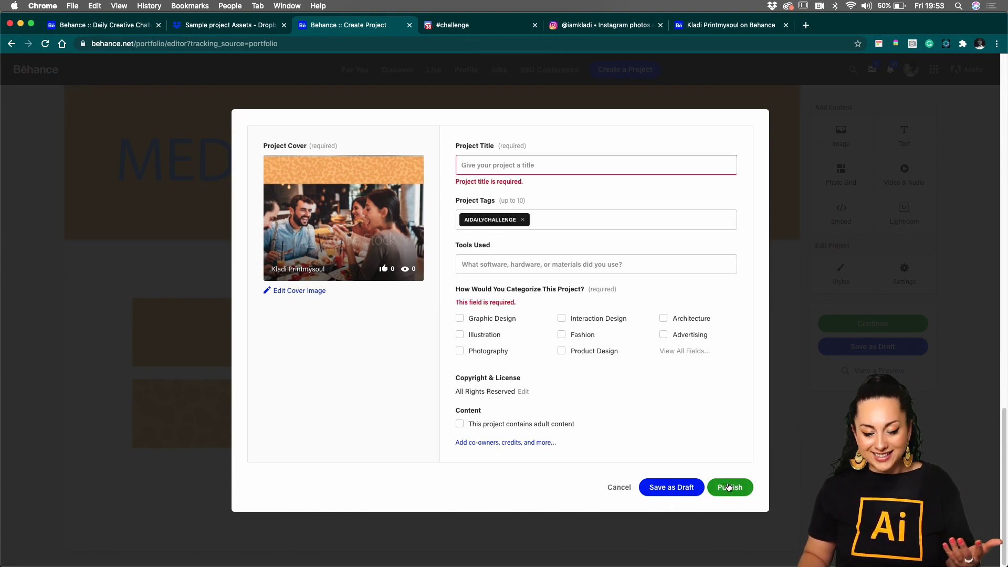
{"action": "left_click", "coordinate": [615, 162]}
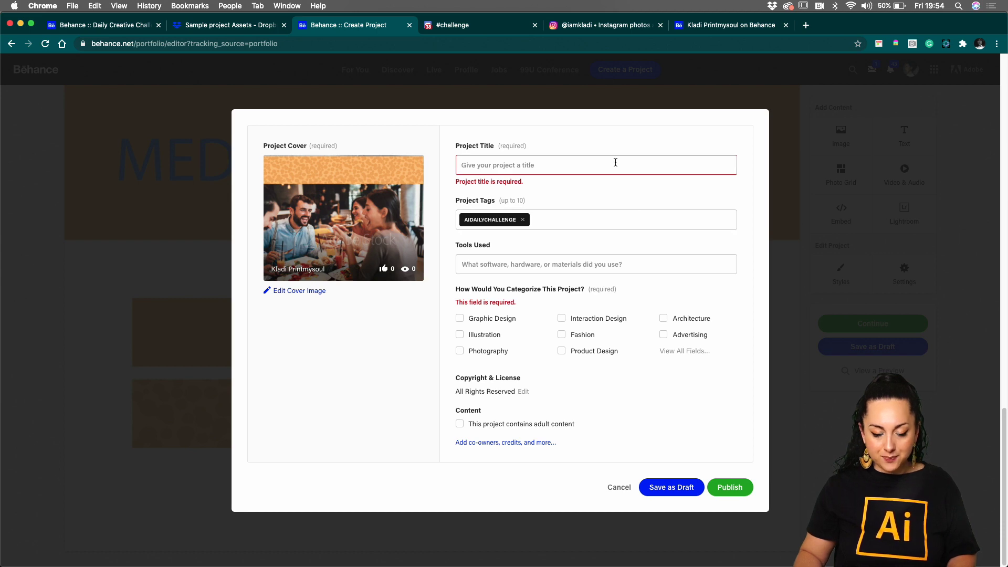
{"action": "left_click", "coordinate": [820, 371]}
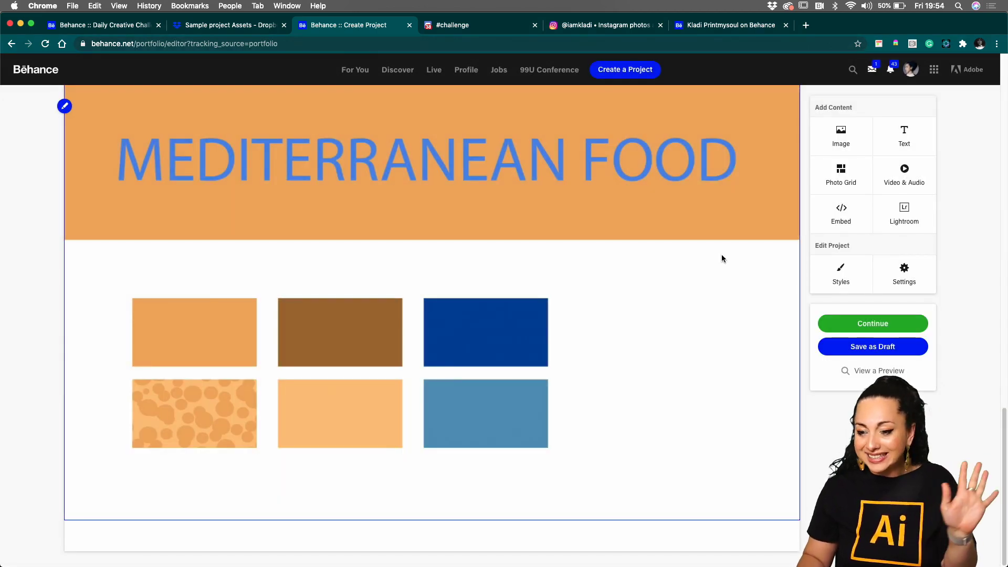
{"action": "scroll", "coordinate": [723, 259], "scroll_direction": "up", "scroll_amount": 20}
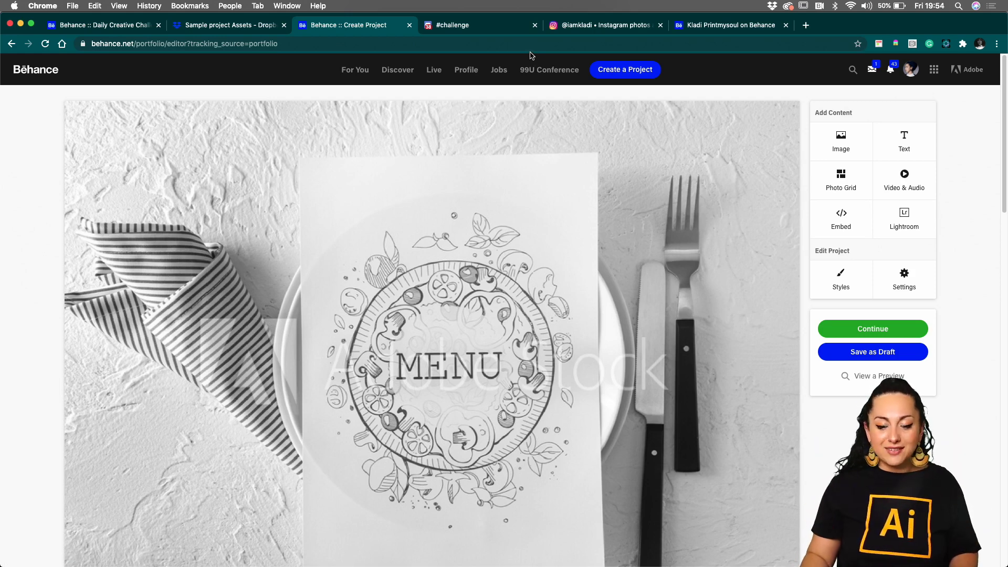
View the T-Shirt Slogan Challenge #3 video and caption on Instagram, and return to the Behance Illustrator challenge page.
{"action": "left_click", "coordinate": [562, 30]}
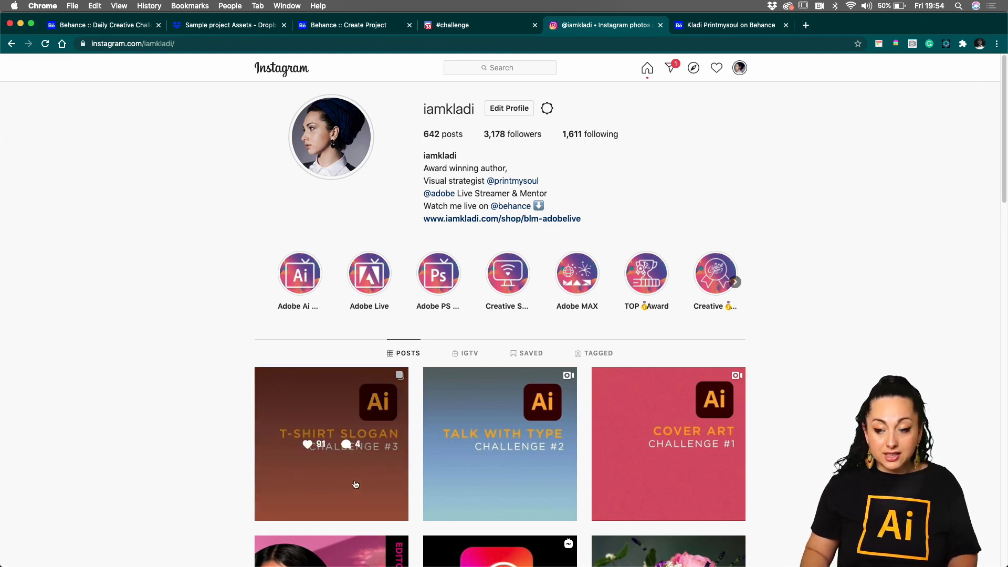
{"action": "left_click", "coordinate": [355, 483]}
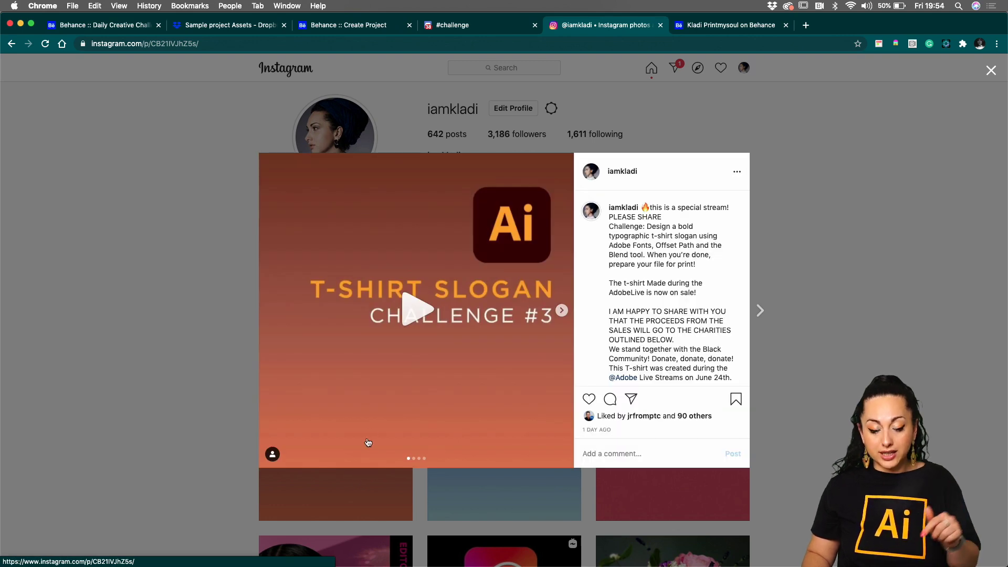
{"action": "left_click", "coordinate": [416, 324]}
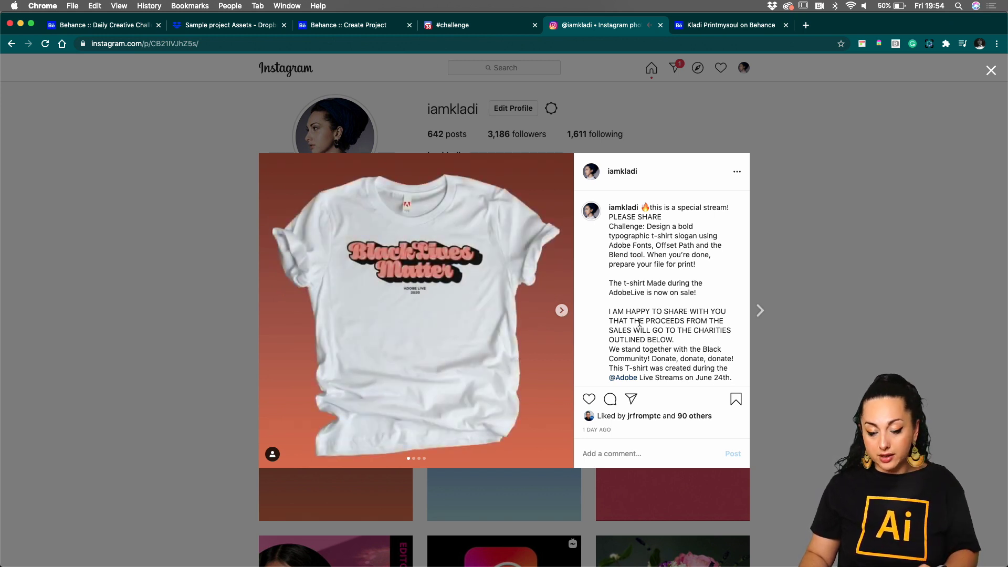
{"action": "scroll", "coordinate": [639, 316], "scroll_direction": "down", "scroll_amount": 3}
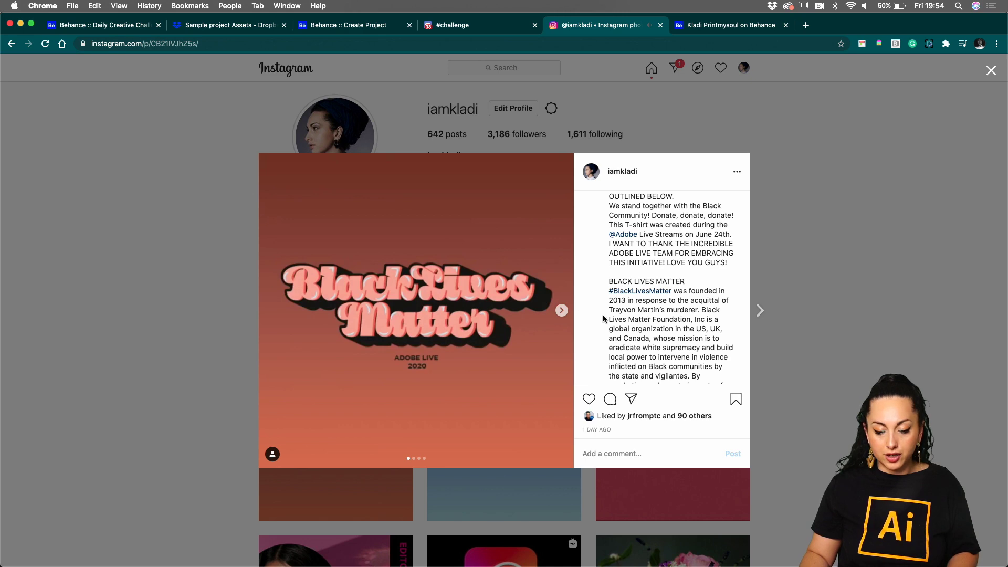
{"action": "left_click", "coordinate": [789, 311]}
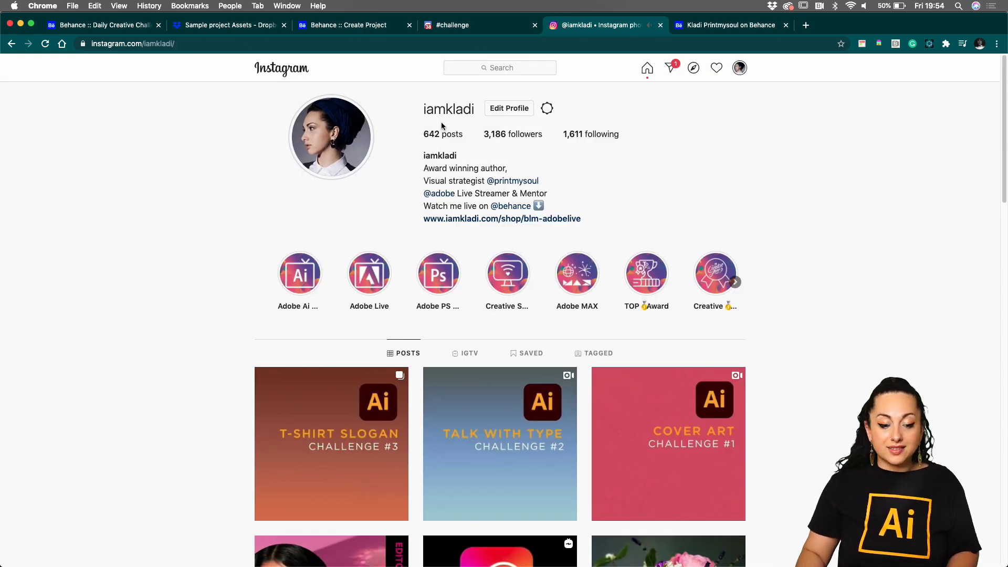
{"action": "left_click", "coordinate": [119, 25]}
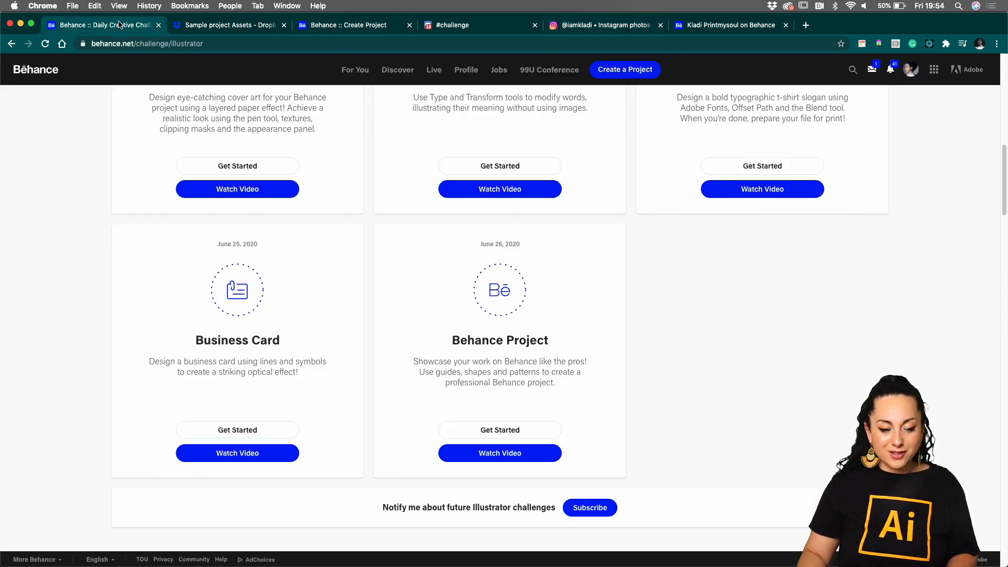